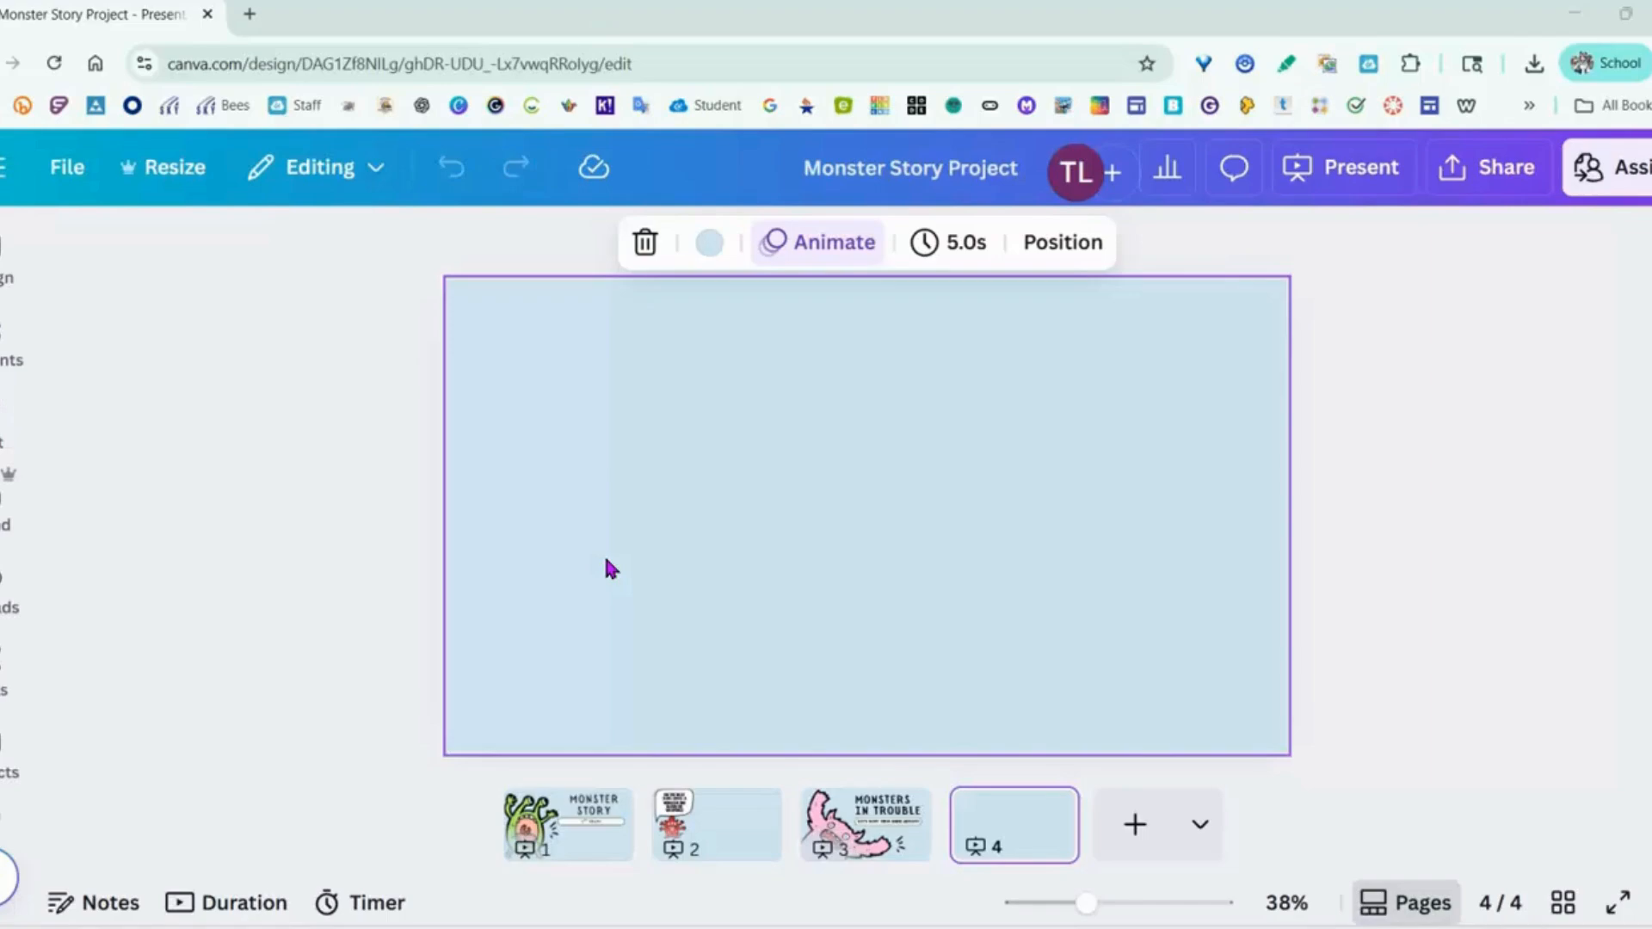
- Search the elements library for "shapes" and list all results in the Shapes category
click(571, 560)
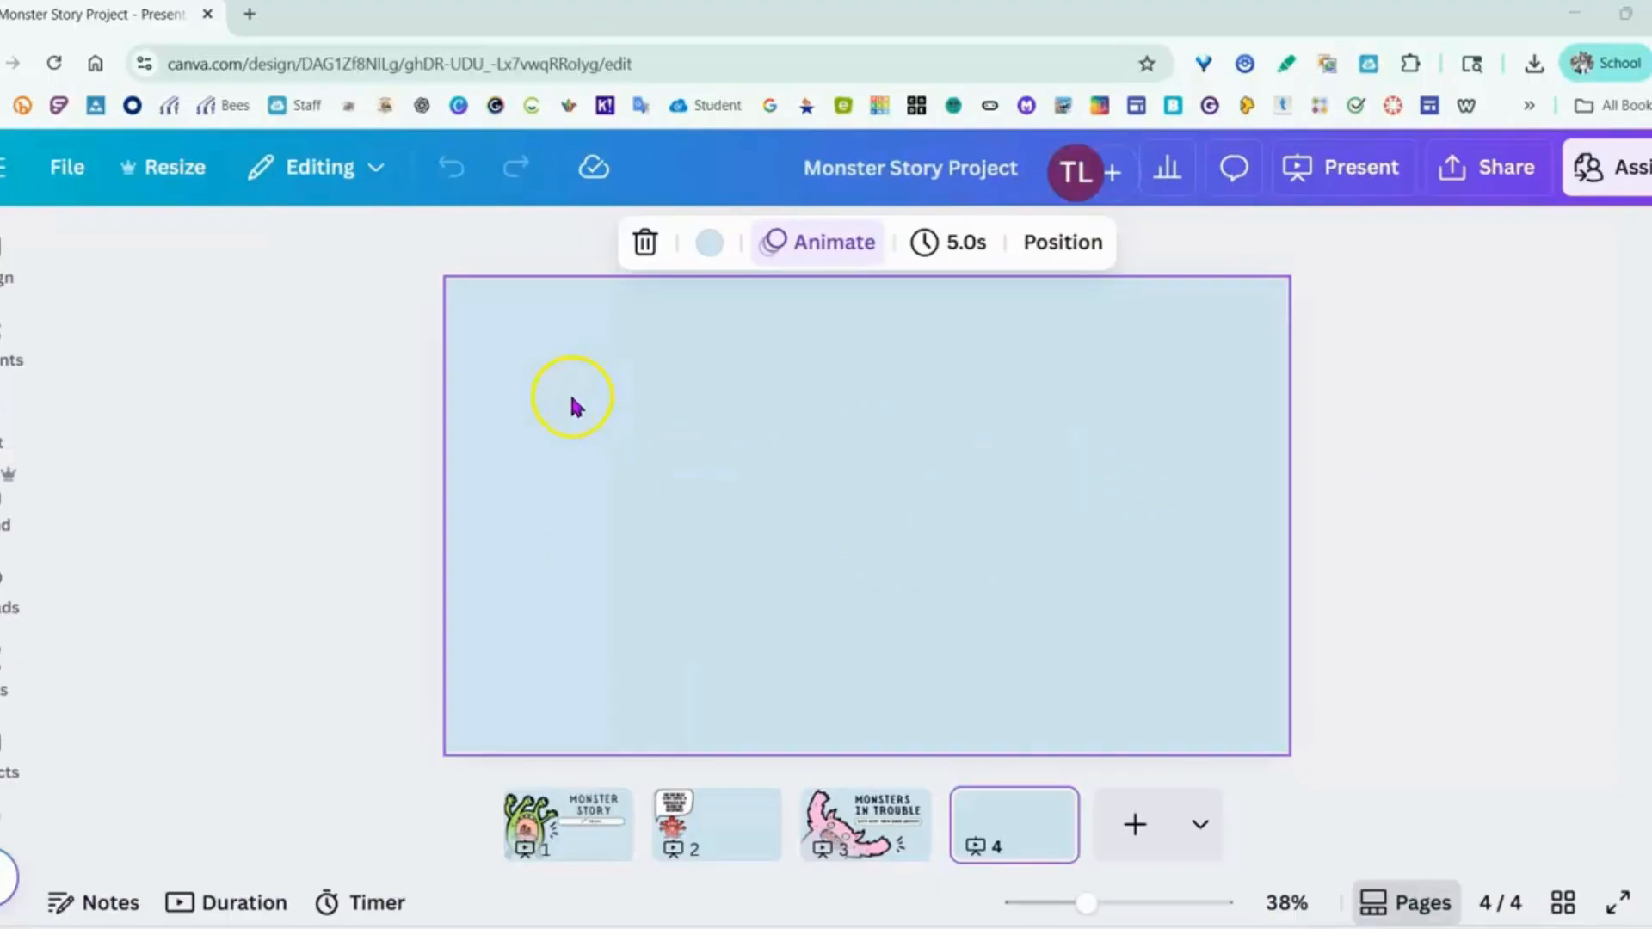
click(11, 327)
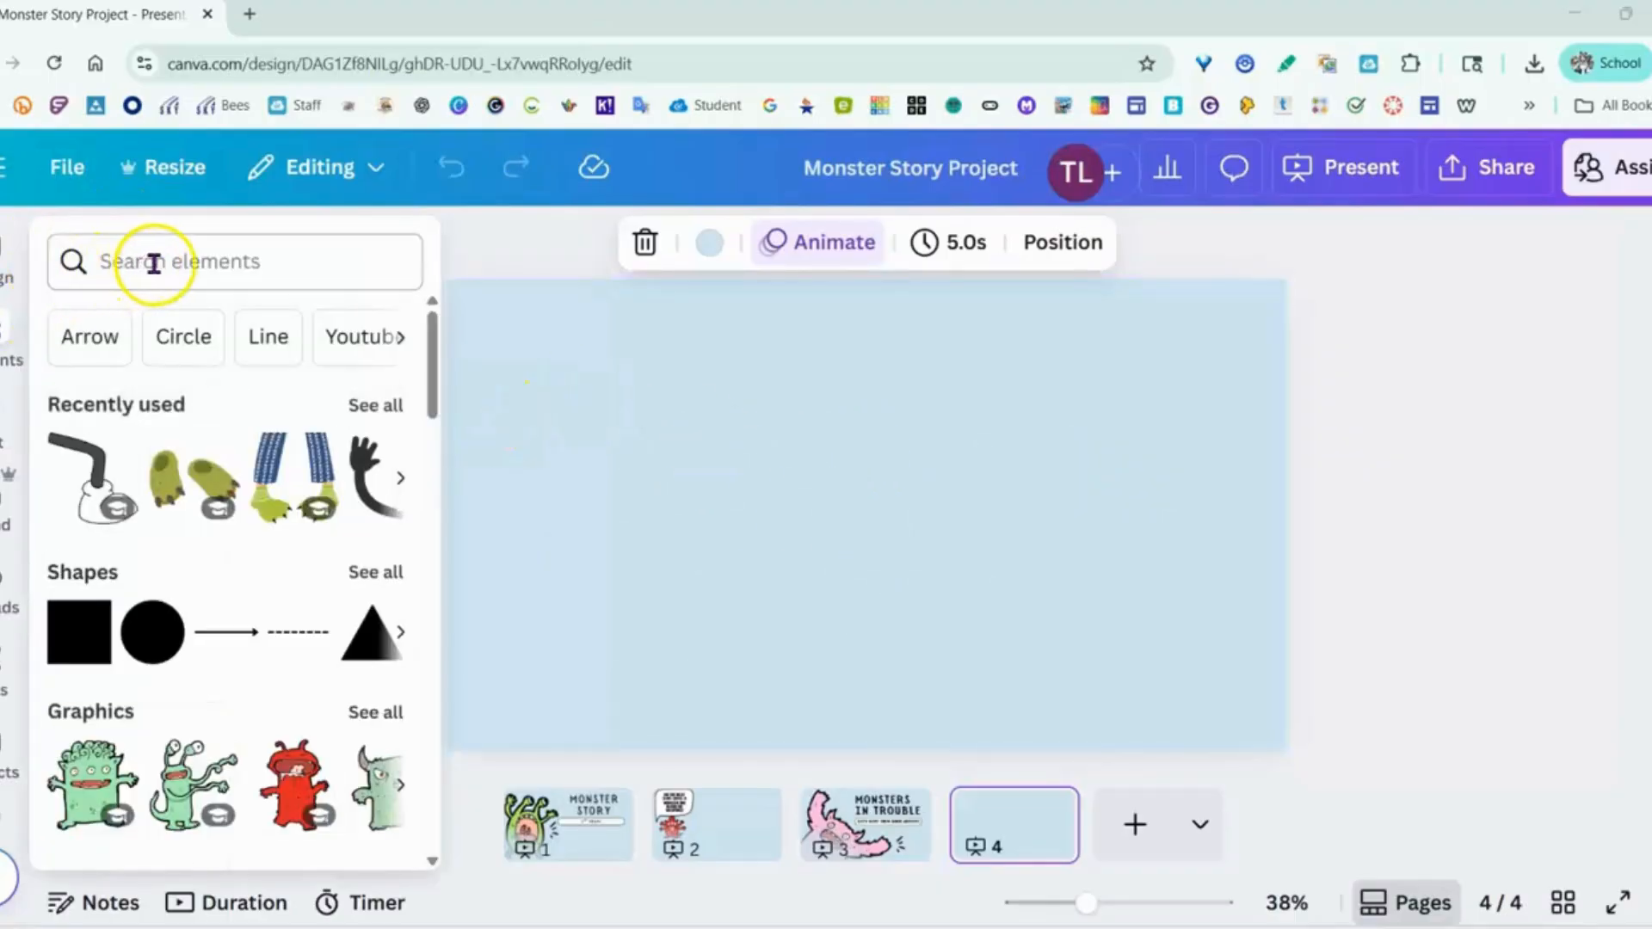
click(8, 259)
click(9, 258)
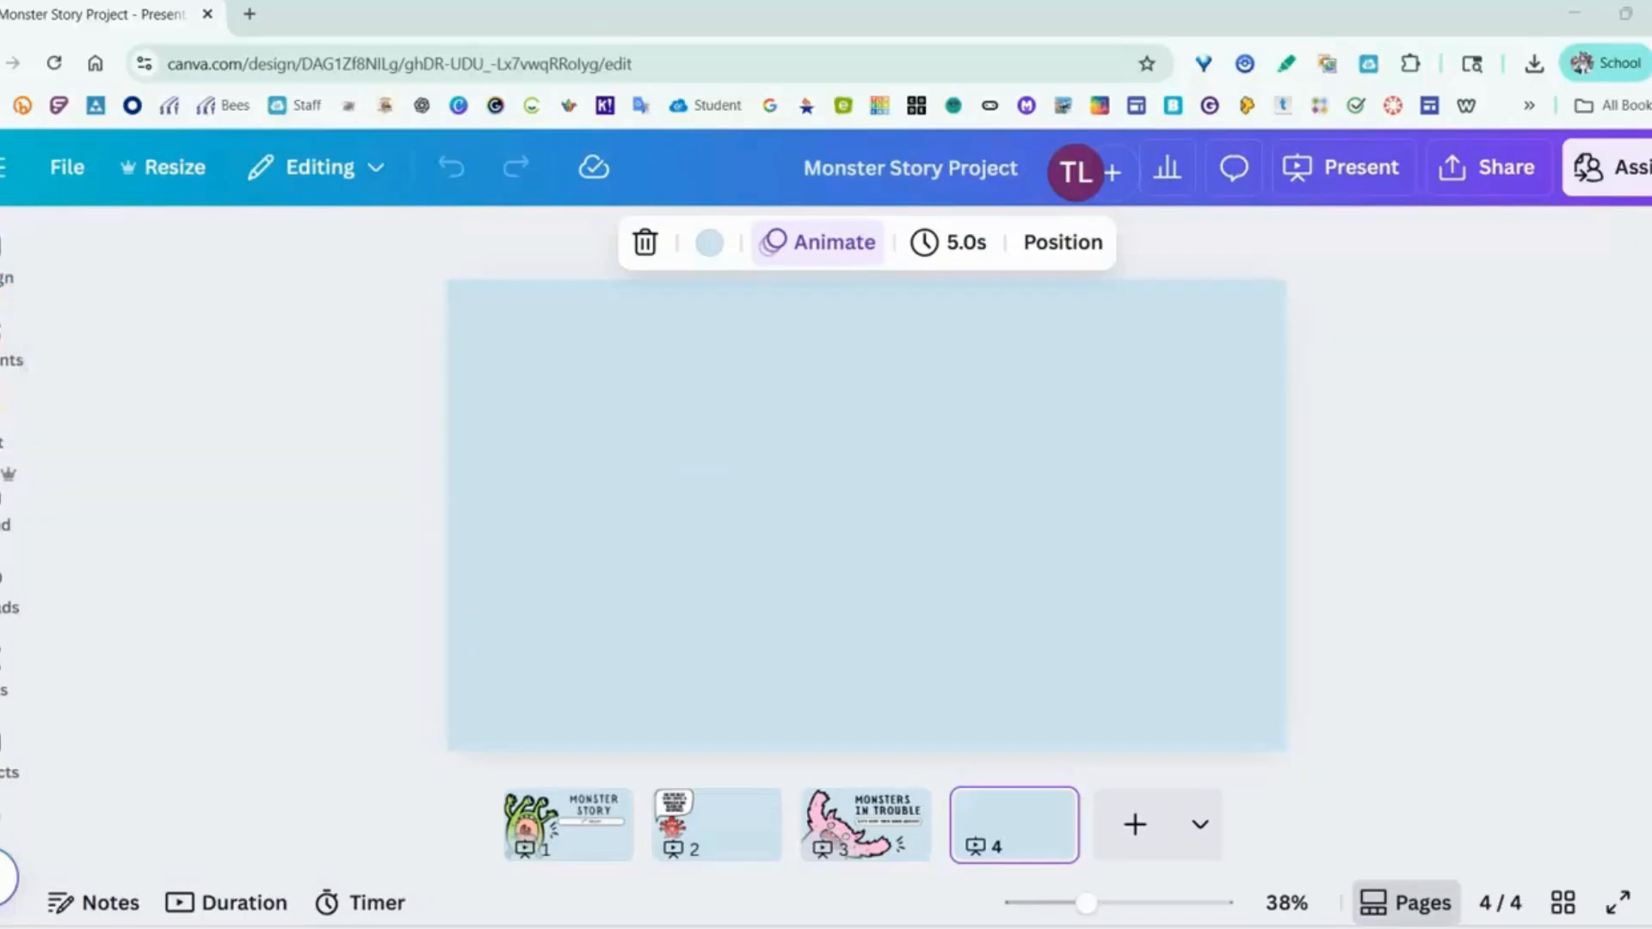
click(7, 310)
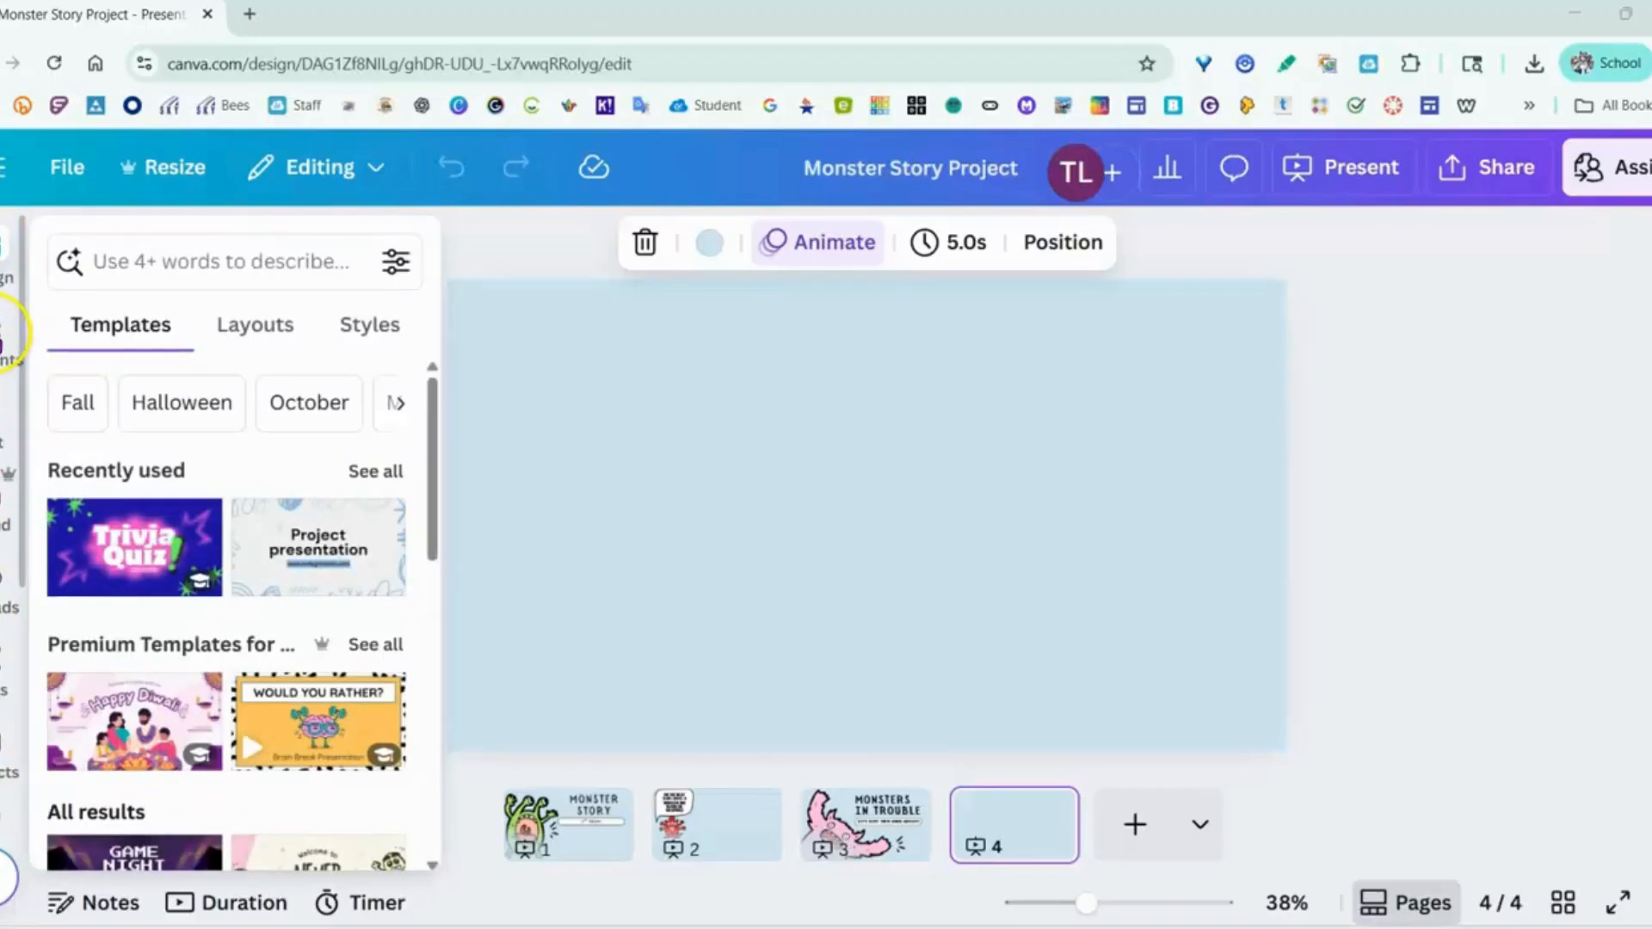
click(8, 400)
click(9, 333)
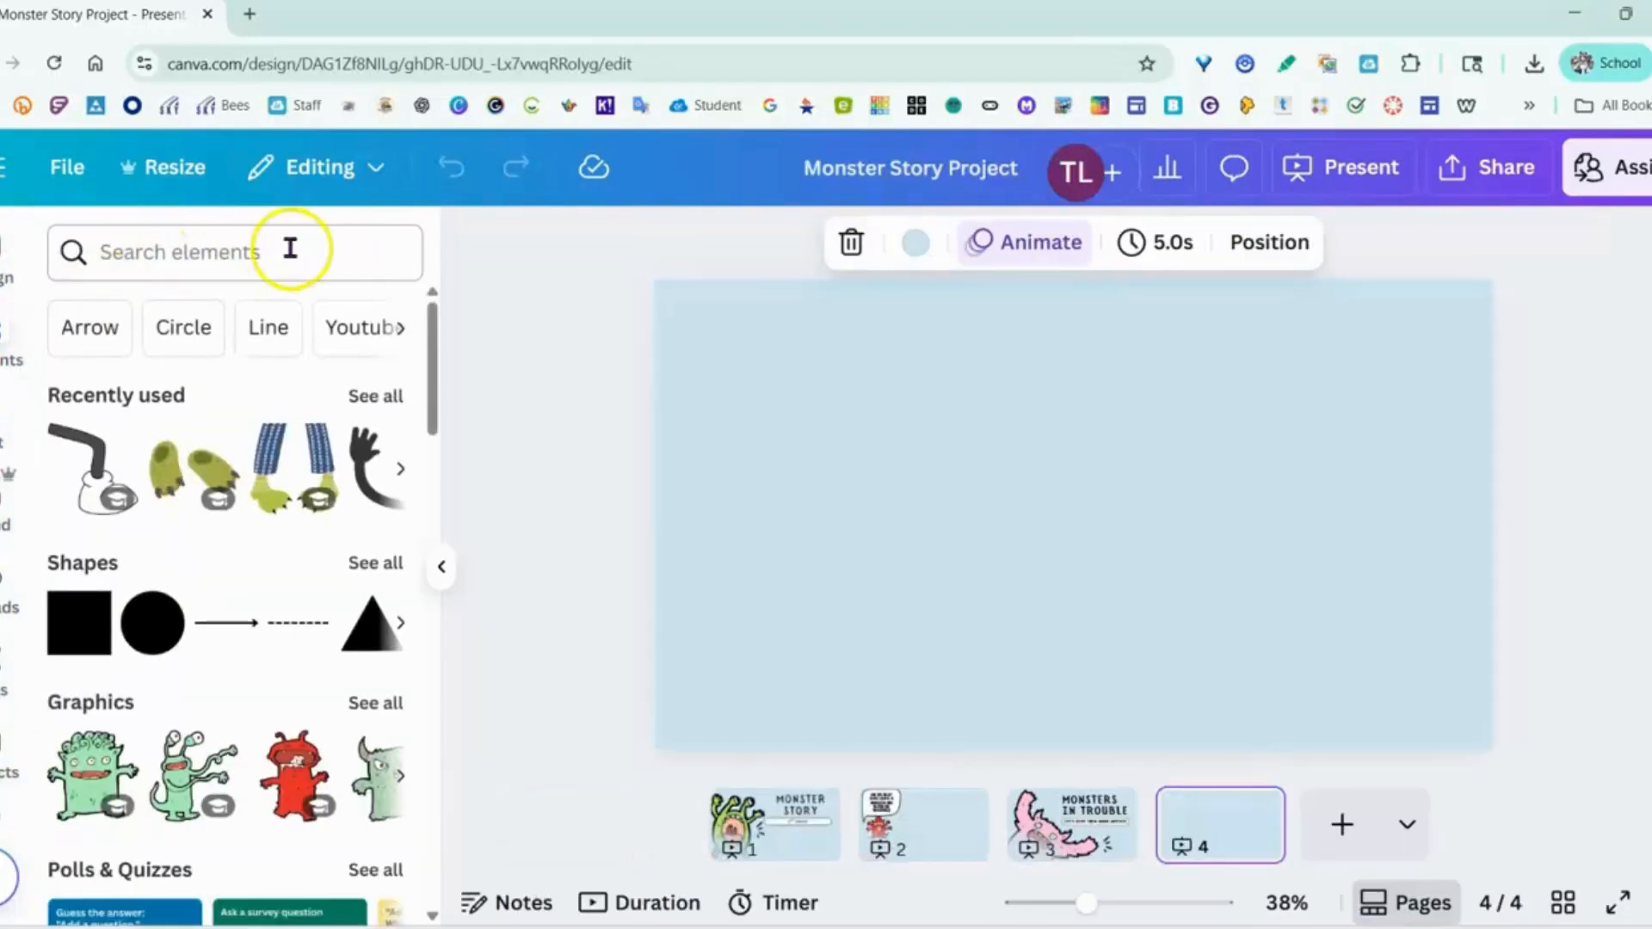
click(142, 250)
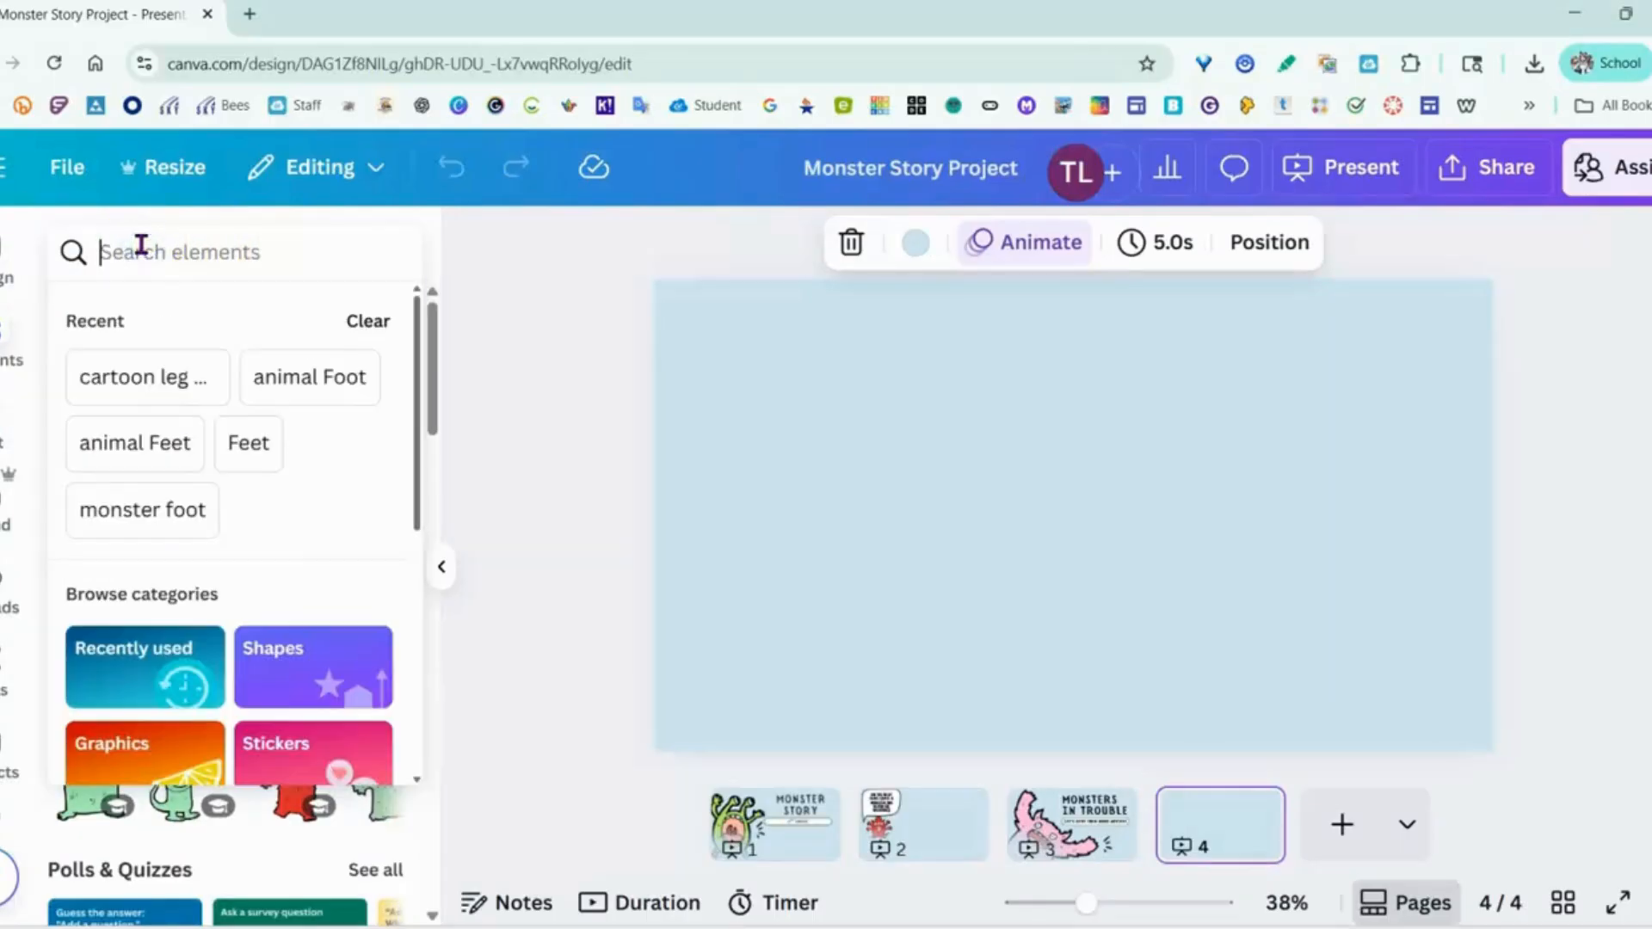
text(shapes)
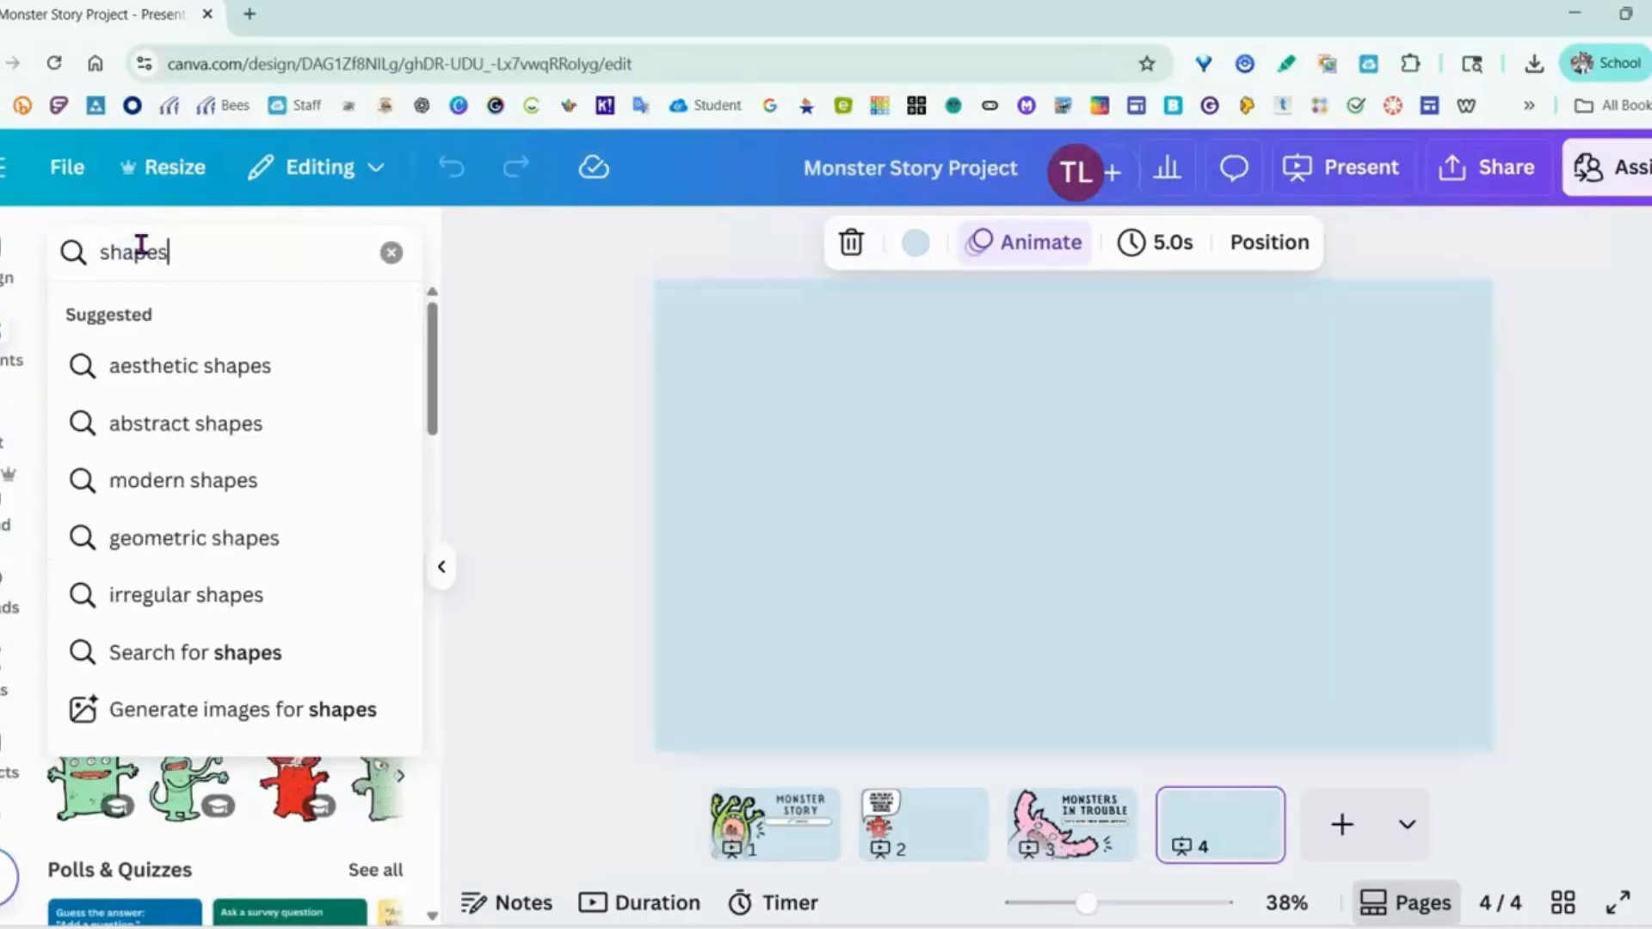
click(324, 272)
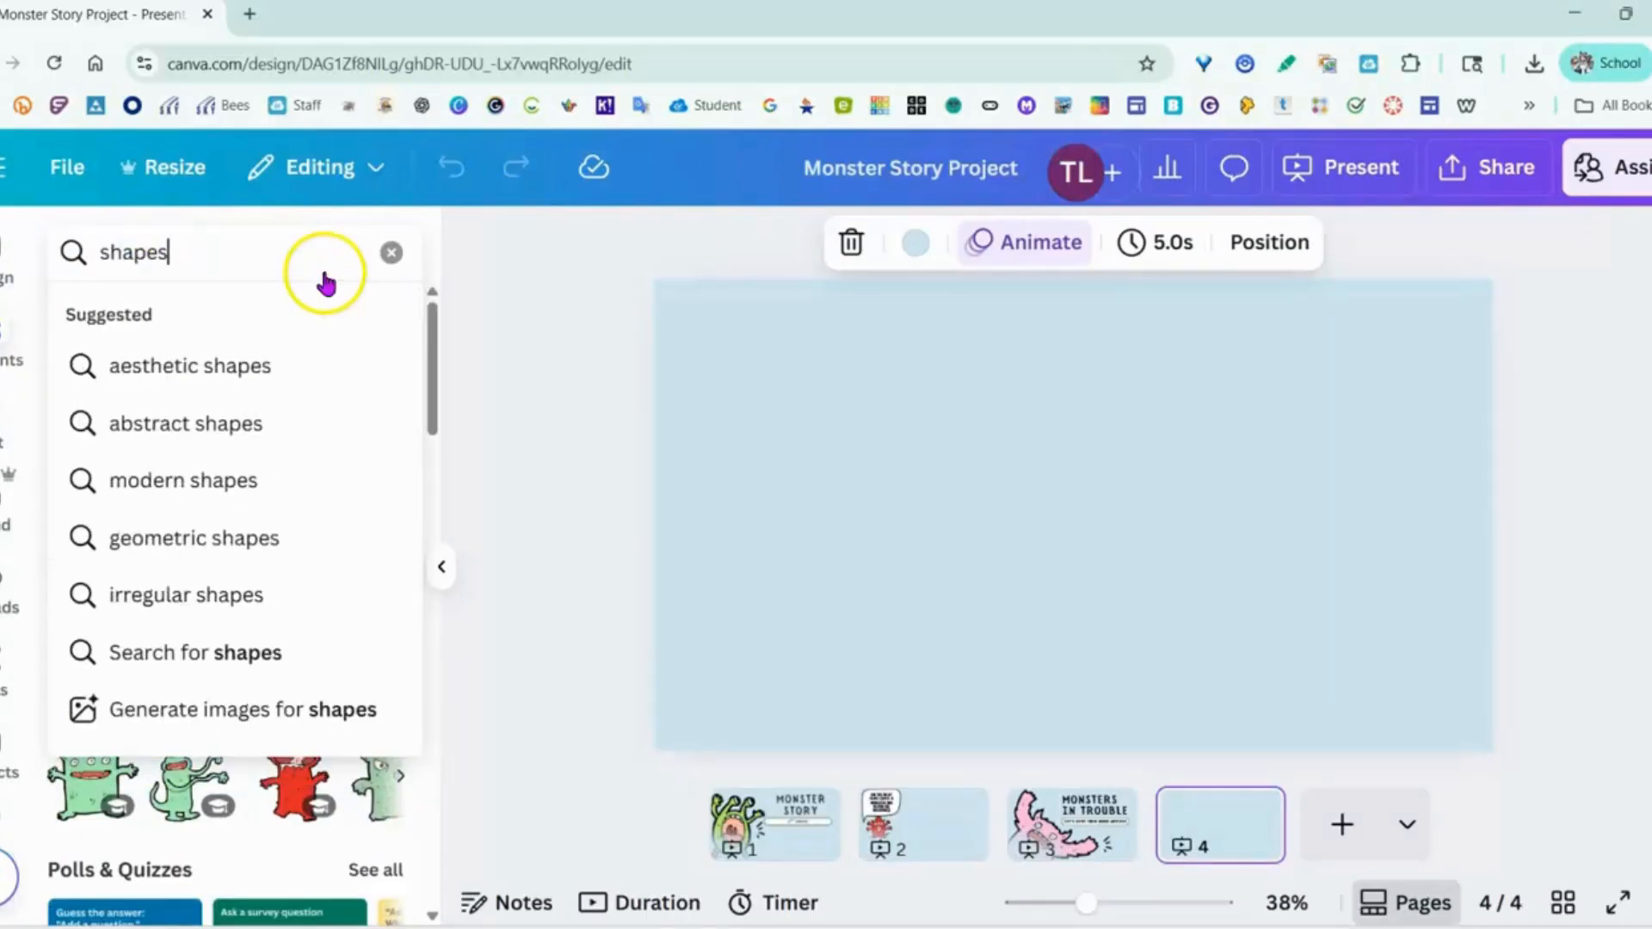
key(Return)
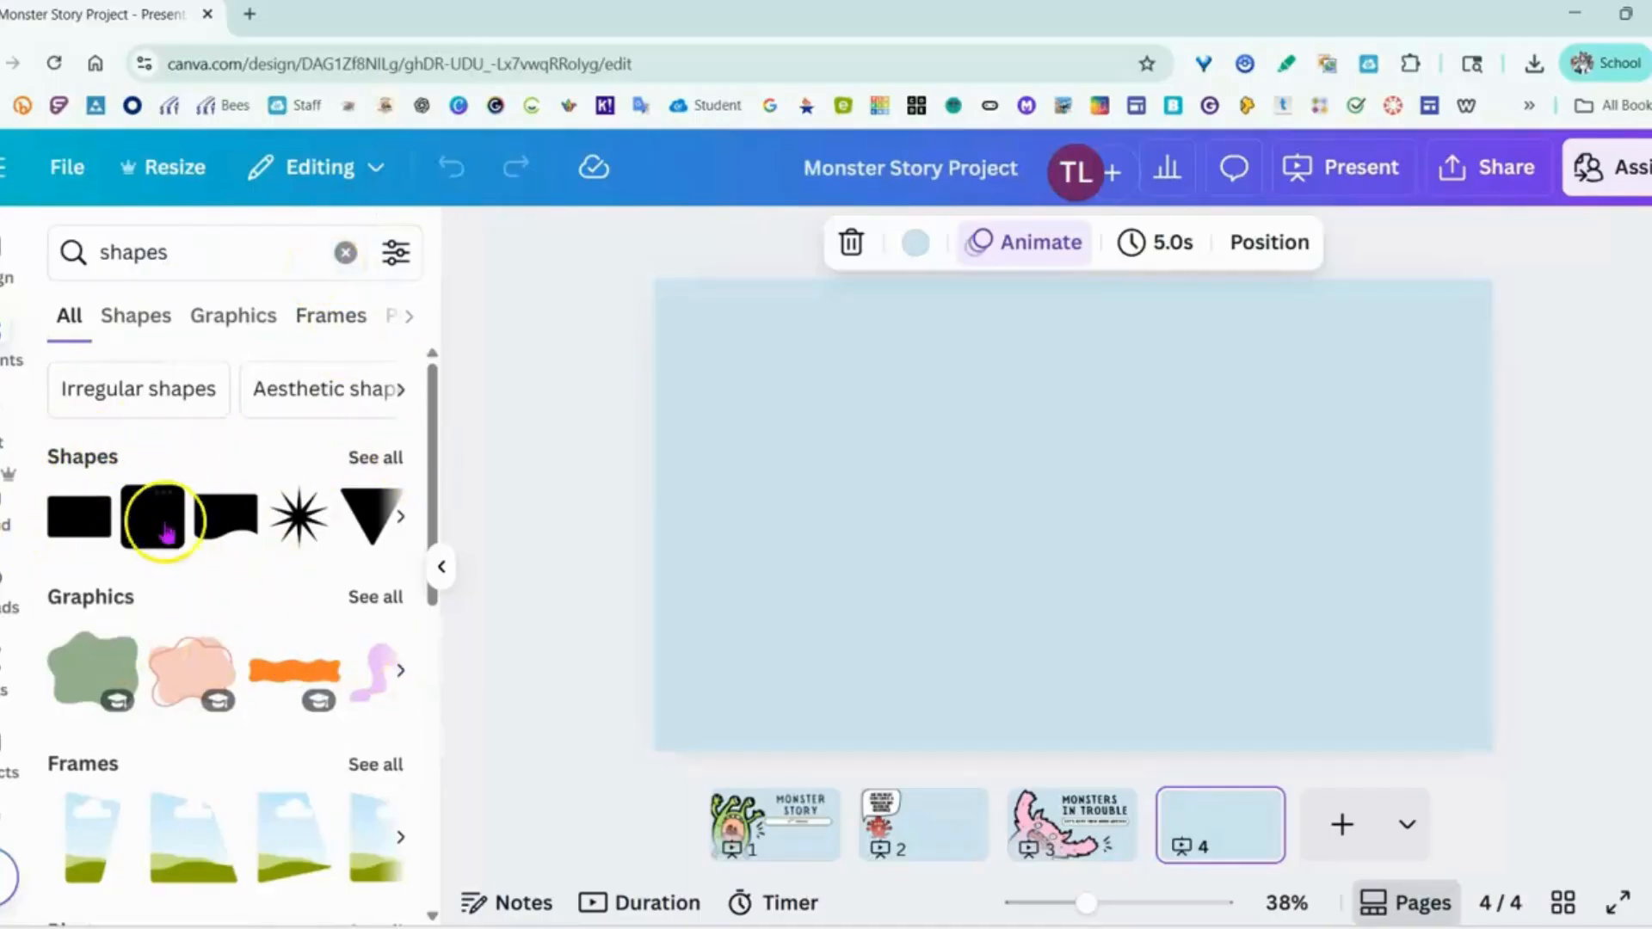
click(377, 462)
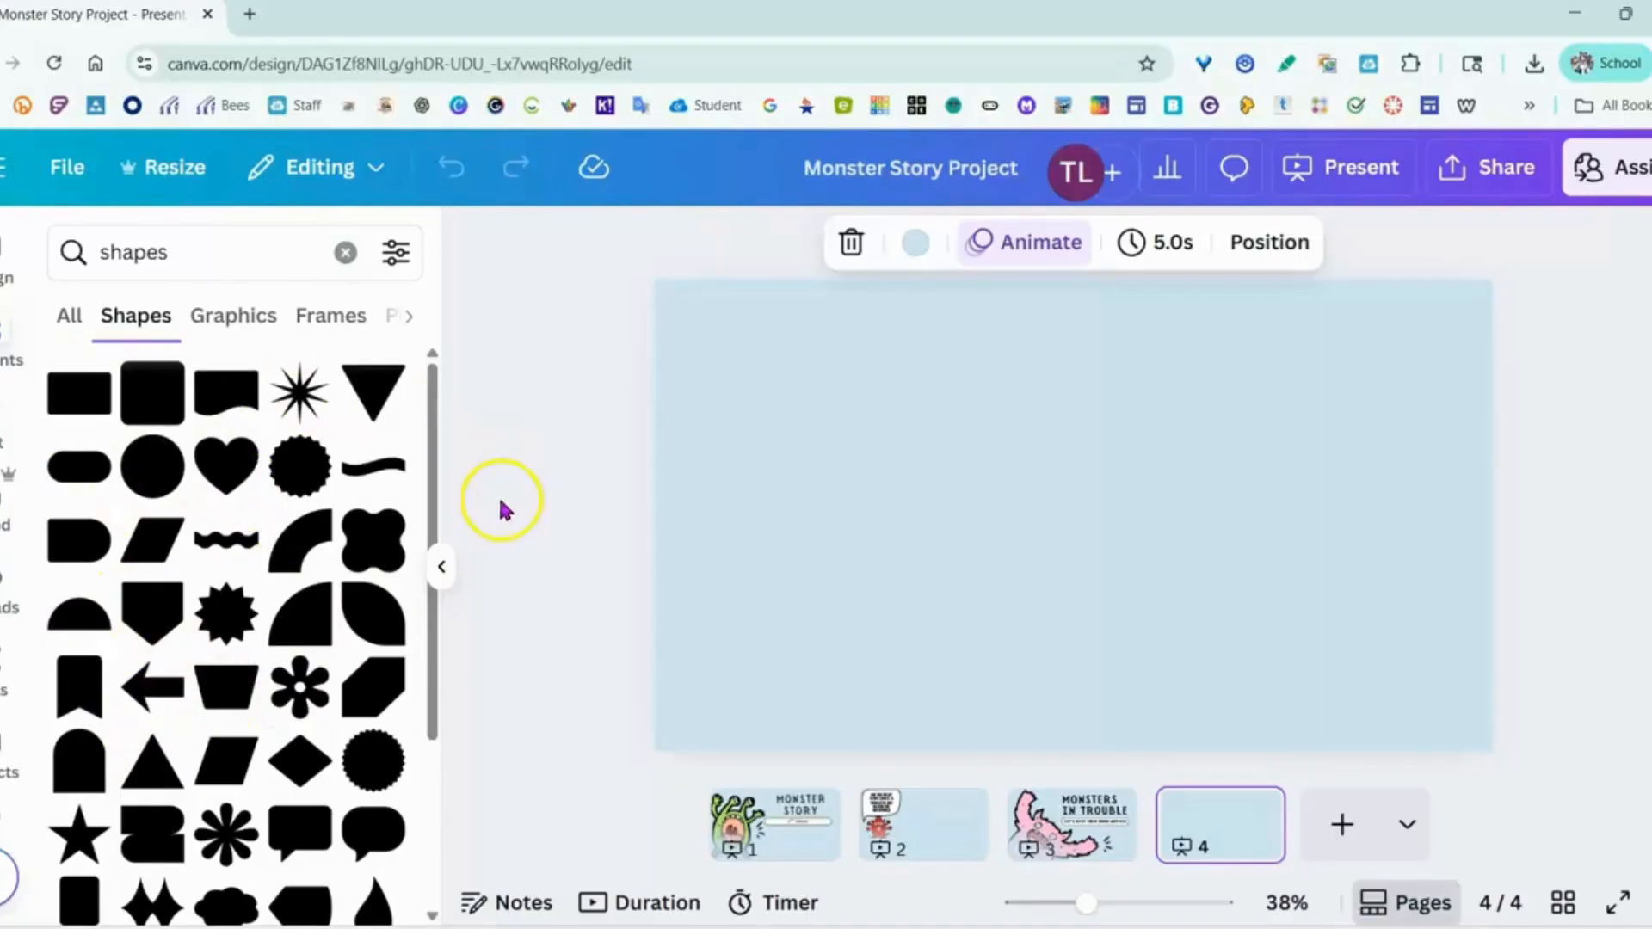
- Find the flat-bottomed cloud with a tall centre bump among the shapes and add it to page 4
scroll(258, 621, down, 10)
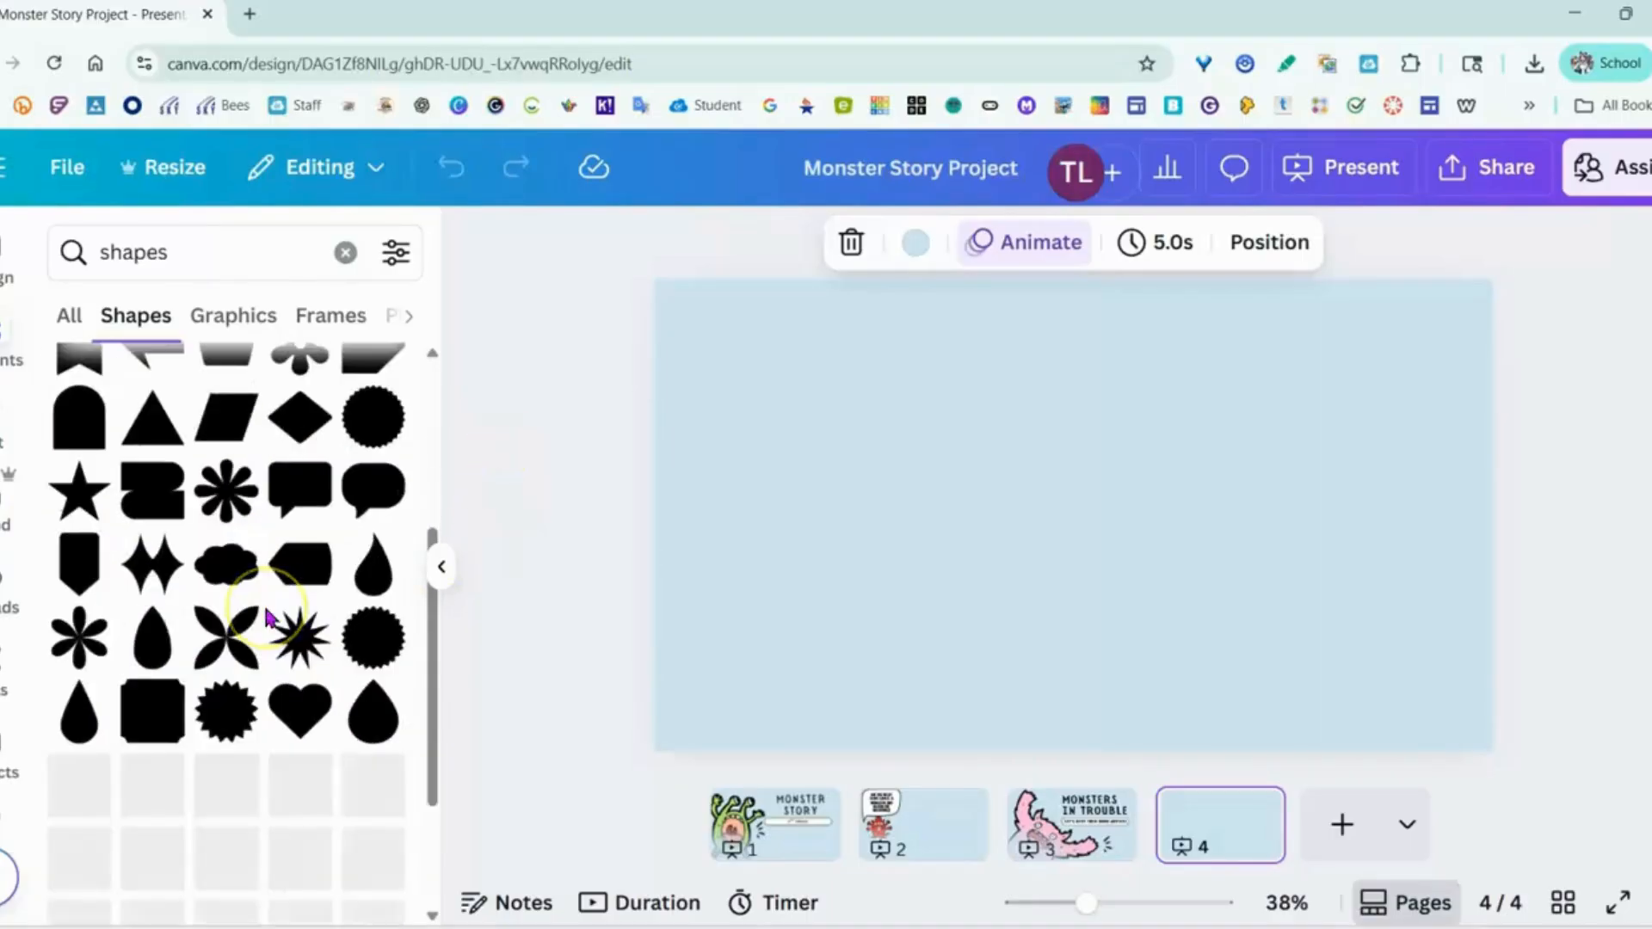
scroll(222, 609, up, 4)
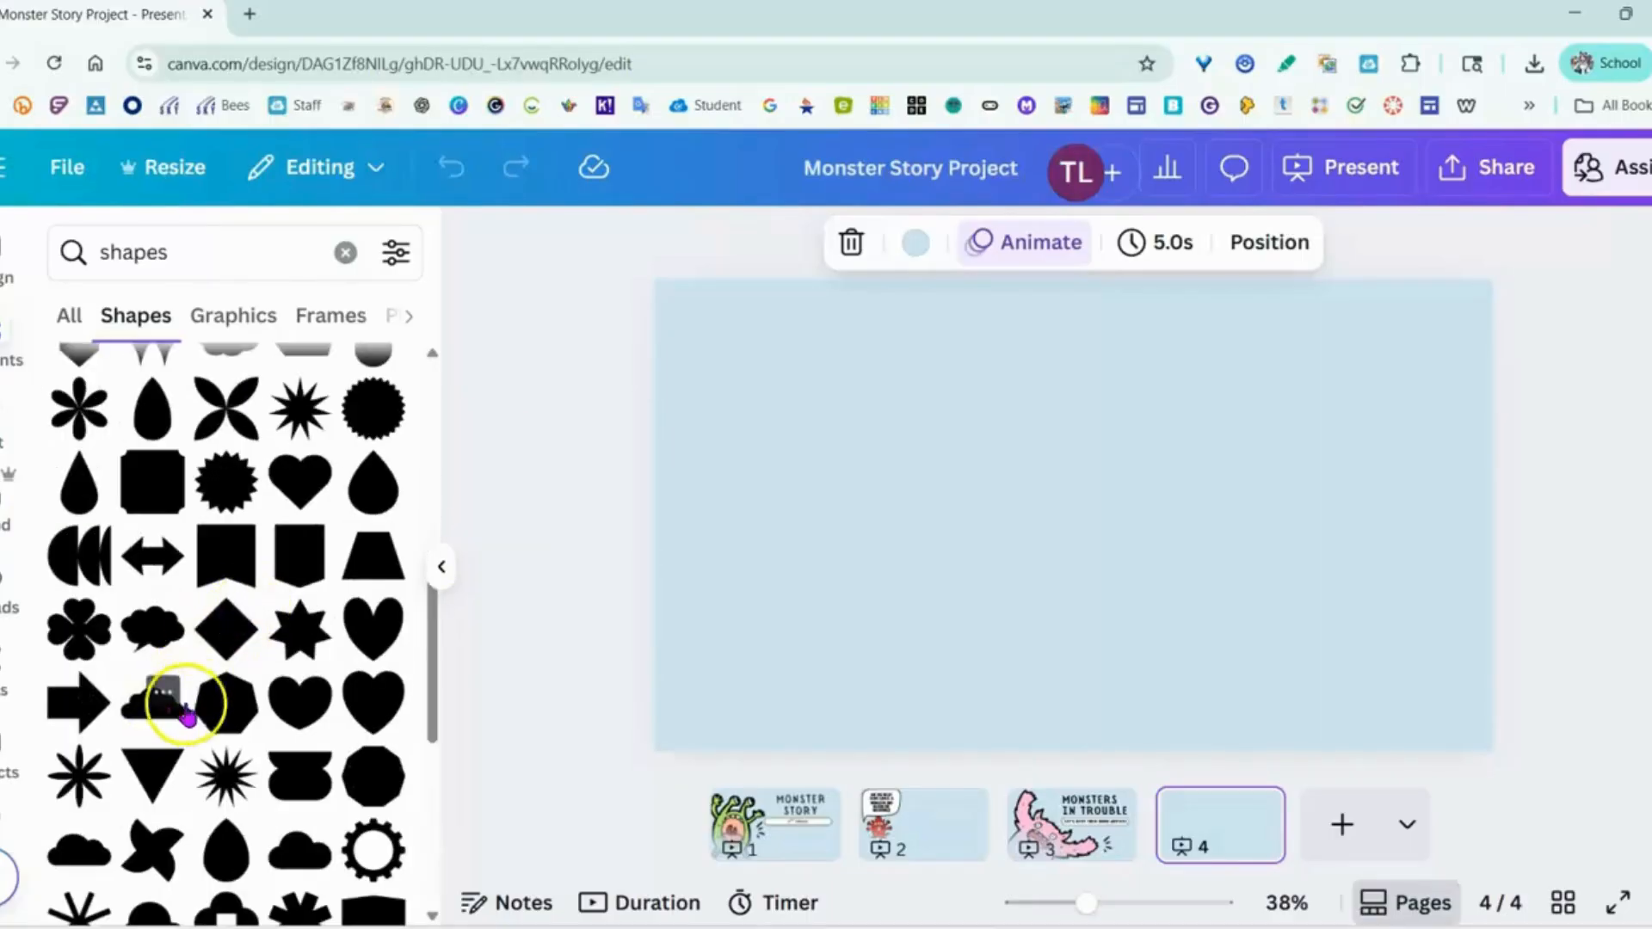
scroll(216, 704, down, 4)
scroll(215, 704, up, 10)
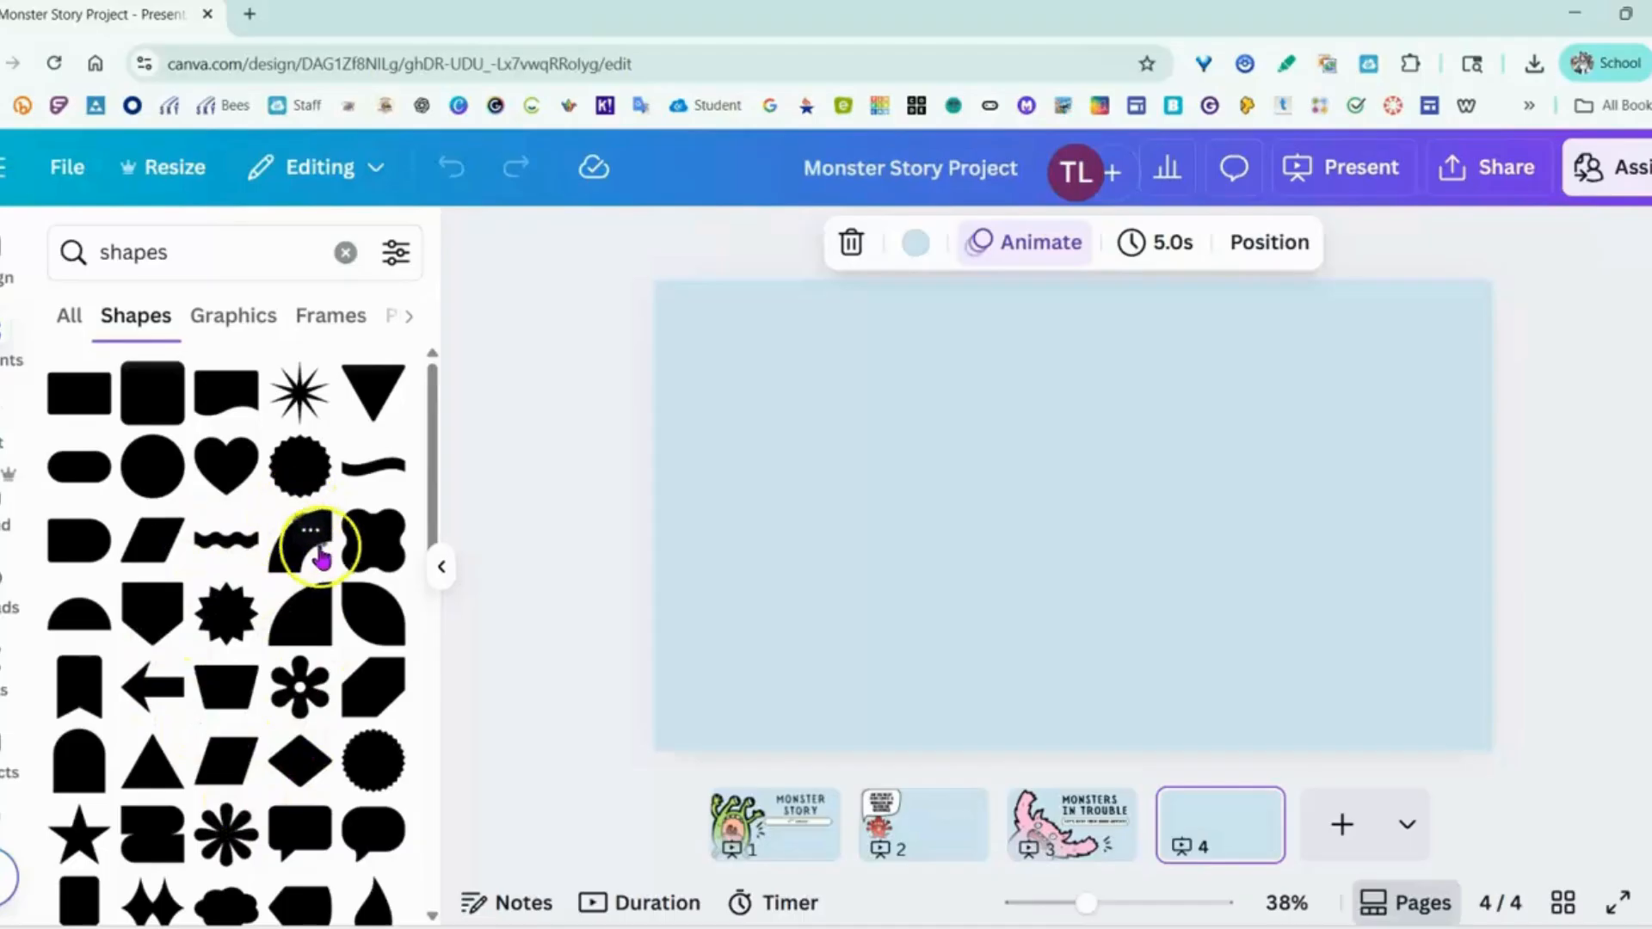
scroll(214, 585, down, 1)
scroll(211, 603, up, 1)
scroll(212, 603, down, 8)
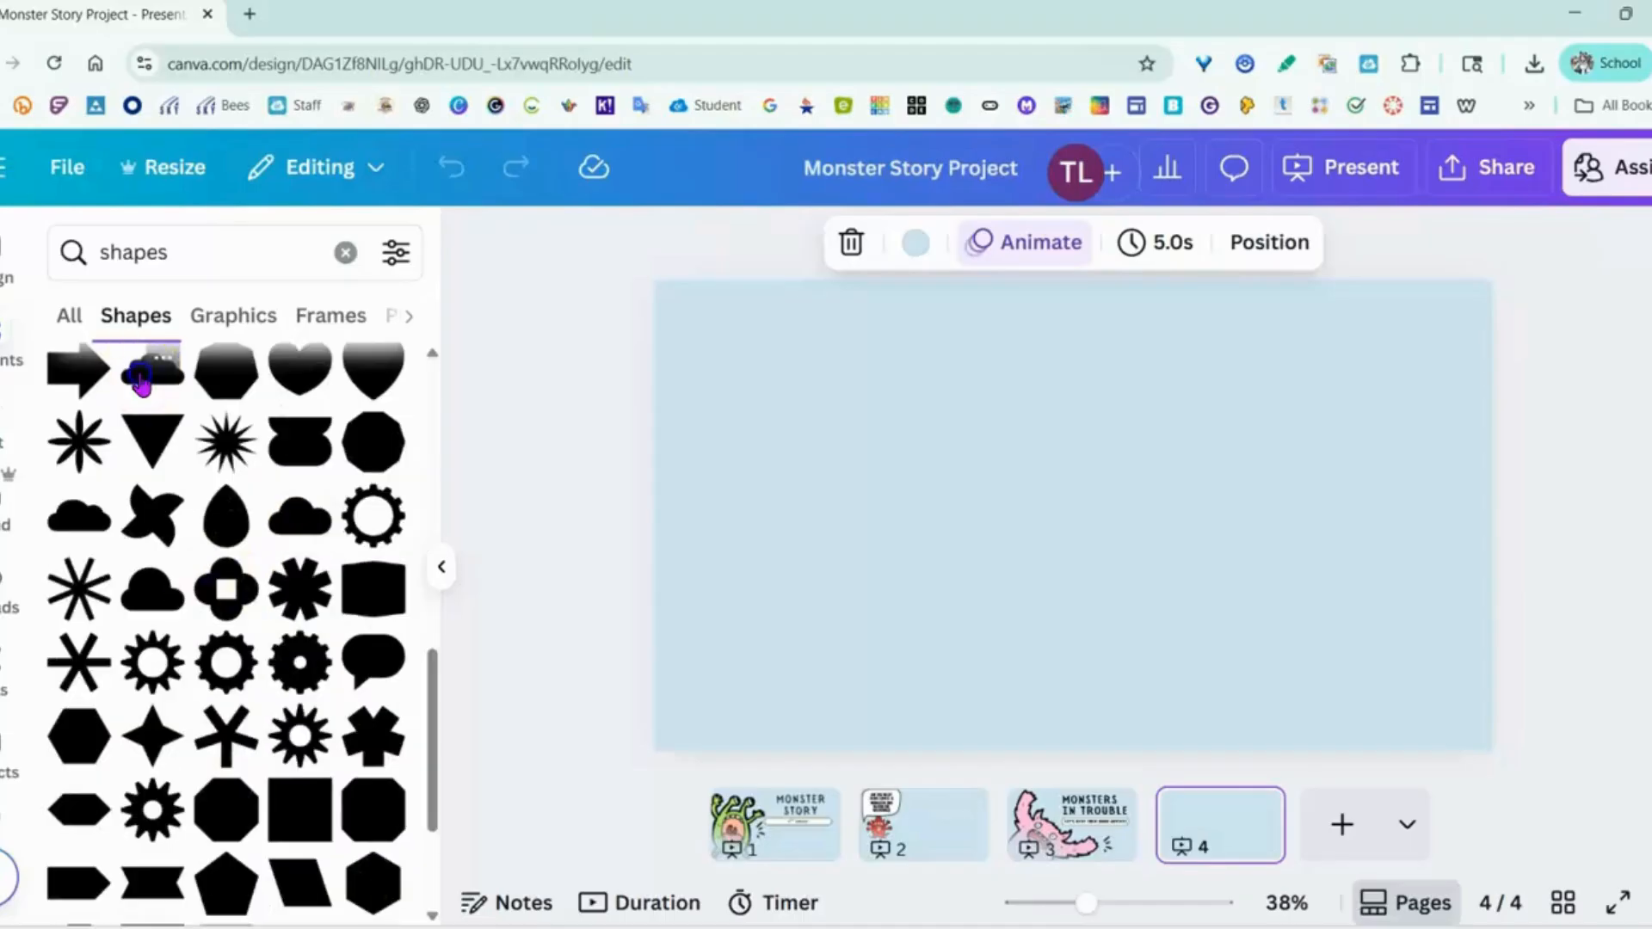
click(152, 370)
- Enlarge the cloud to a bit under half the page's width and about half its height, and place it slightly left of centre
drag(1079, 478, 1073, 397)
drag(1003, 475, 837, 473)
drag(1149, 468, 1270, 472)
drag(1055, 396, 1051, 336)
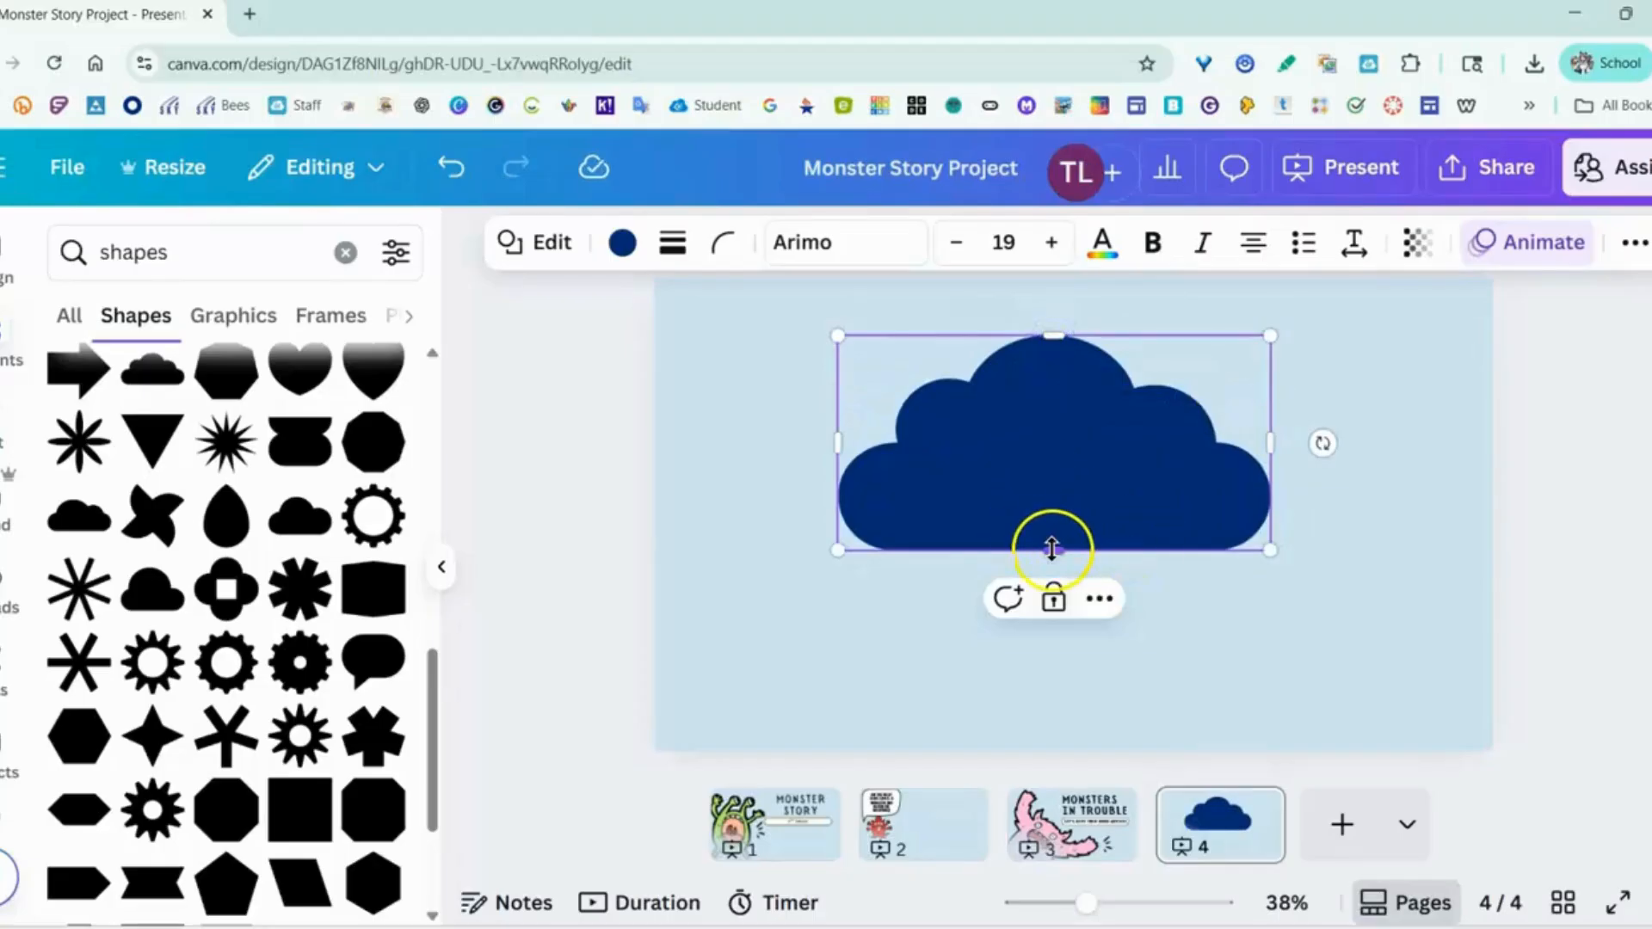
drag(1052, 549, 1052, 569)
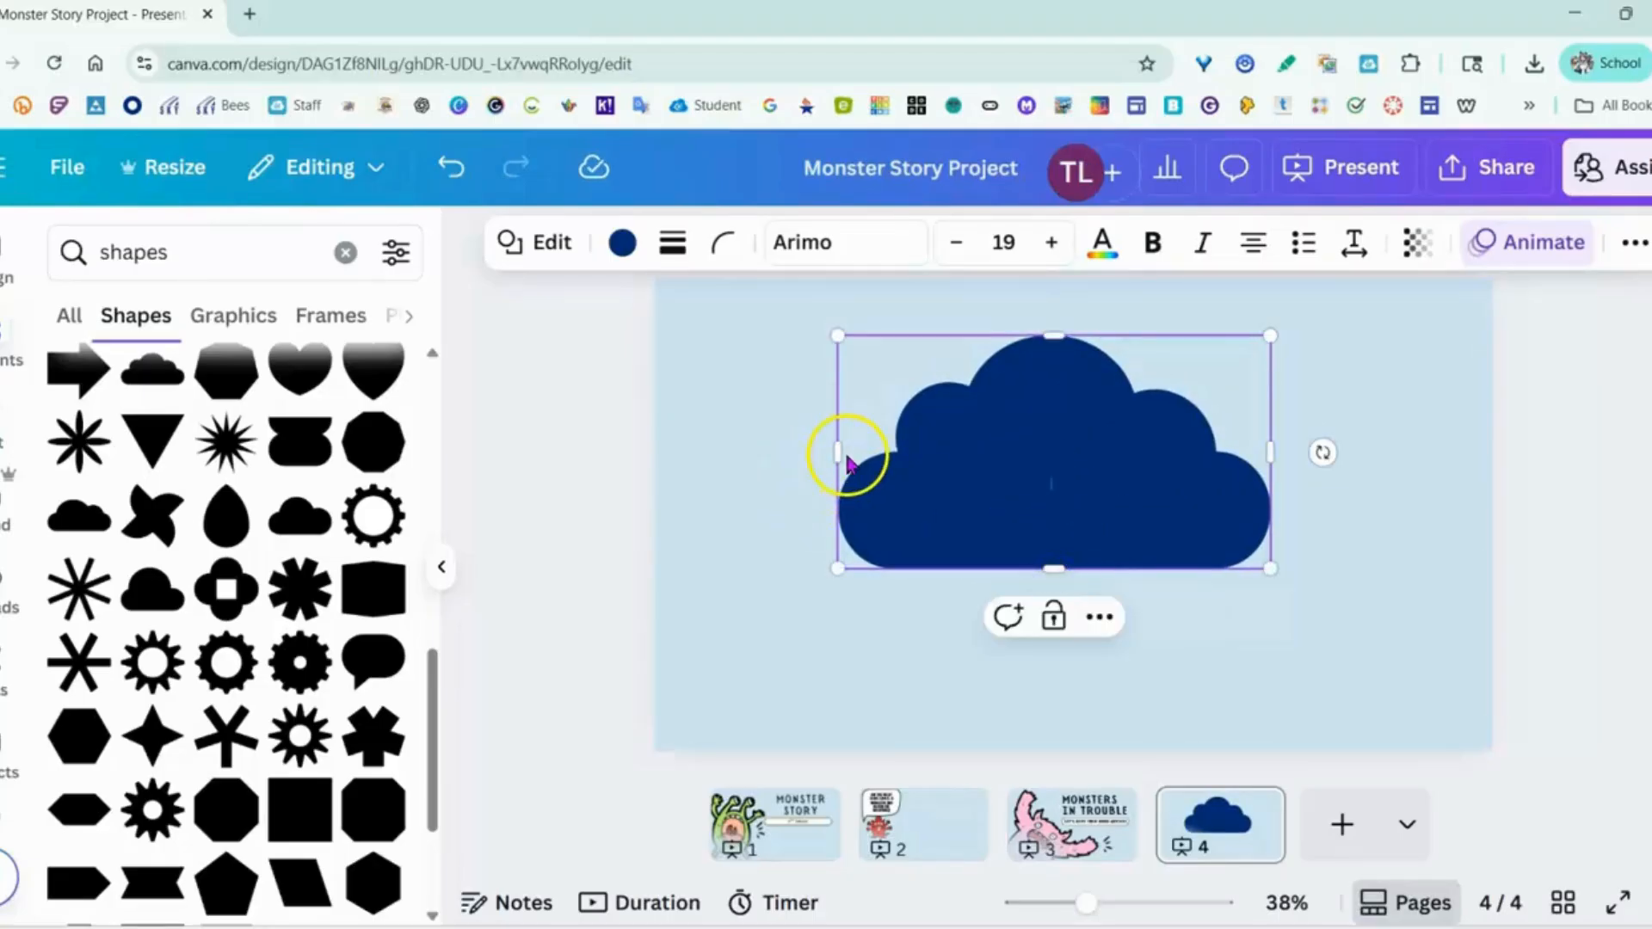
drag(841, 453, 913, 462)
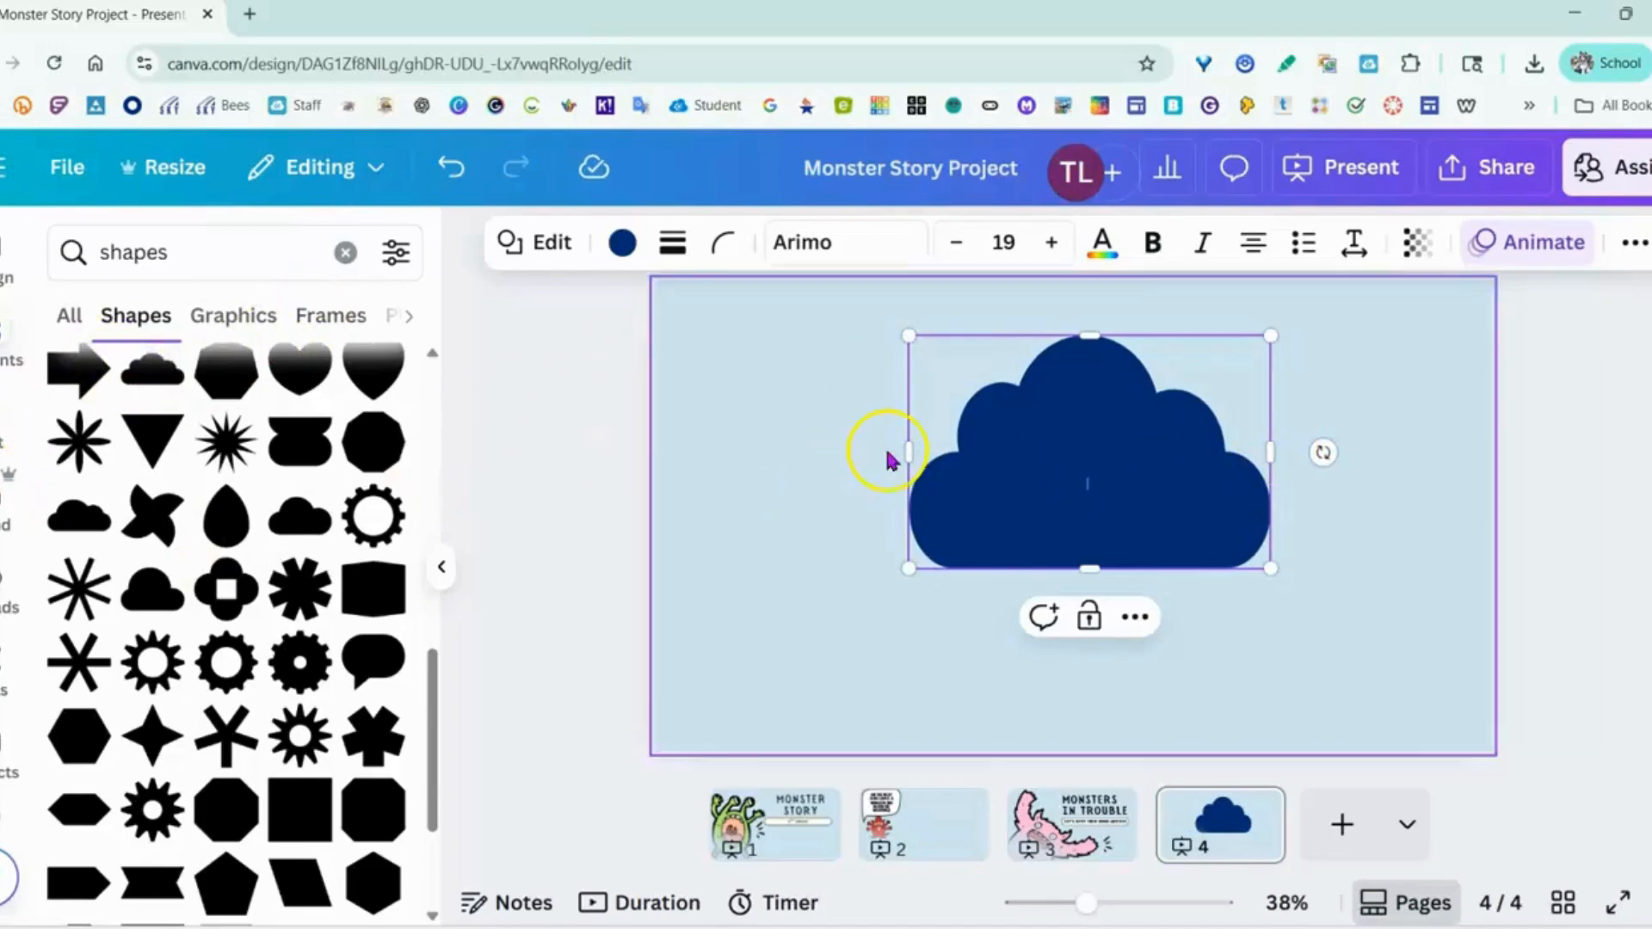
drag(1051, 324, 950, 438)
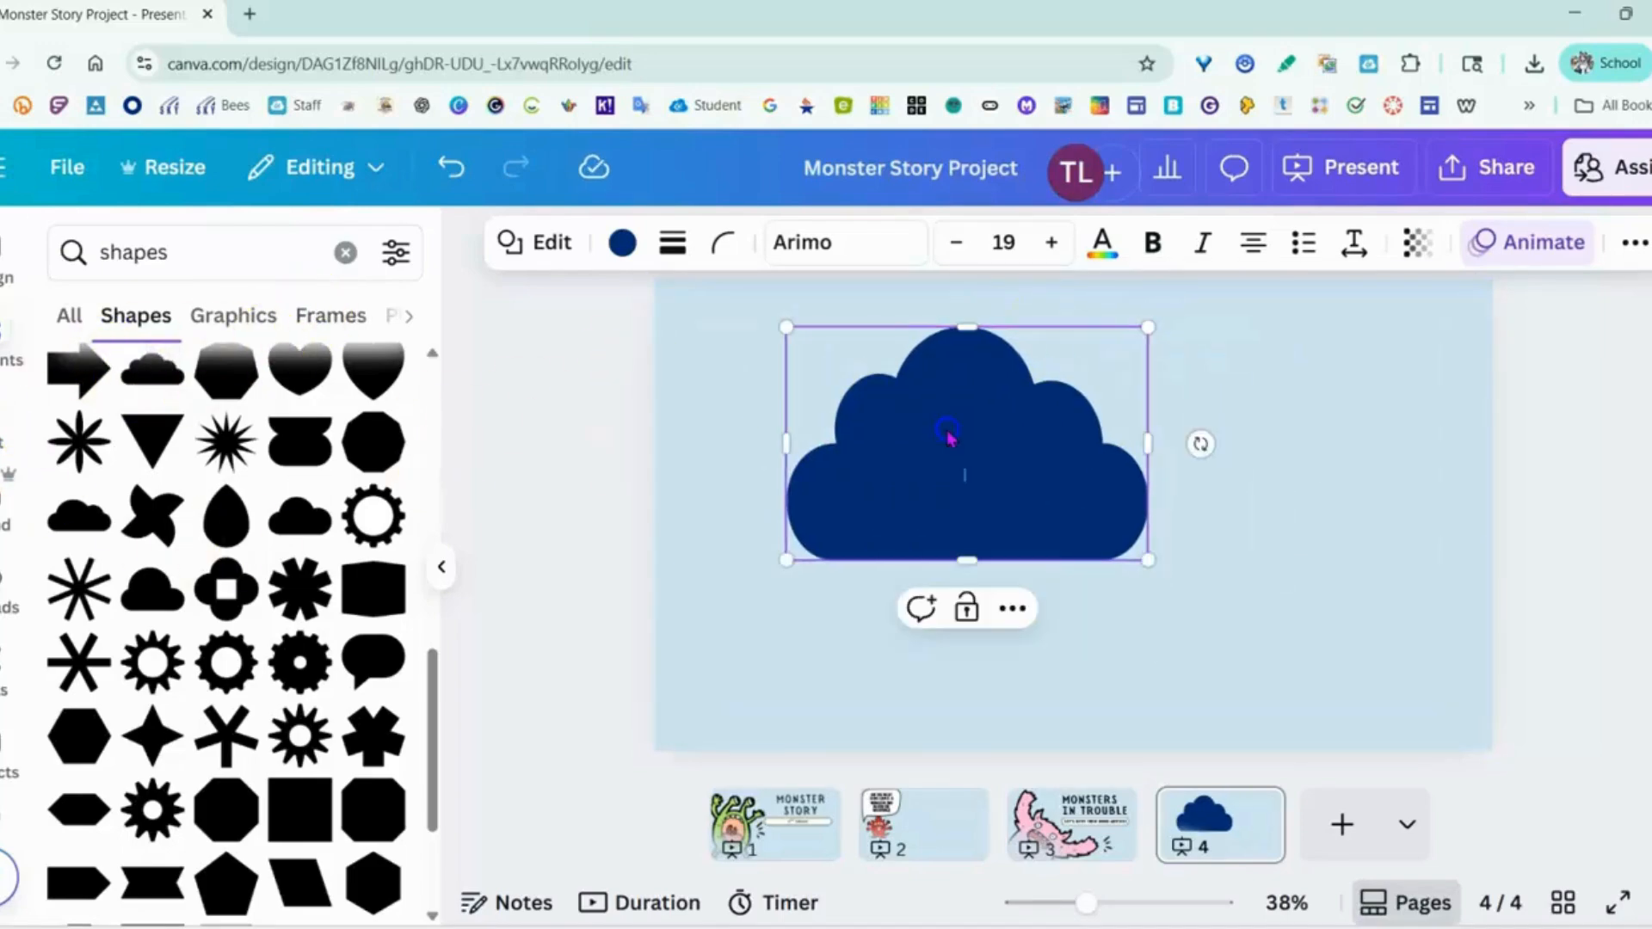
- Duplicate the cloud and rotate the copy until it is level and upside down
click(1013, 609)
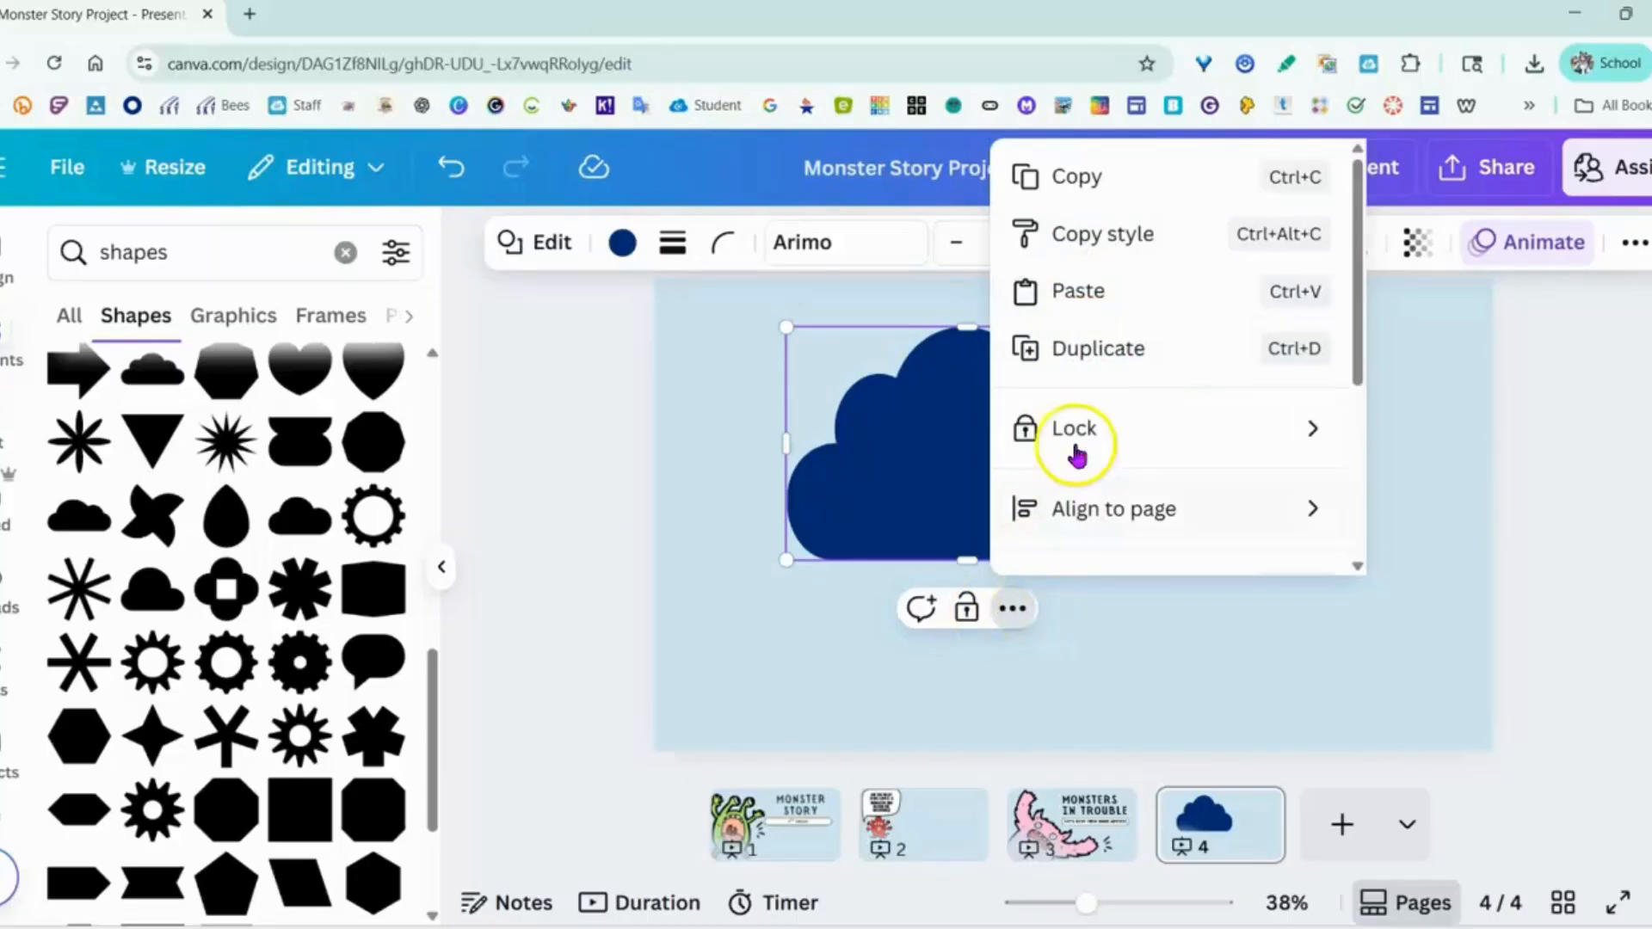
click(1080, 348)
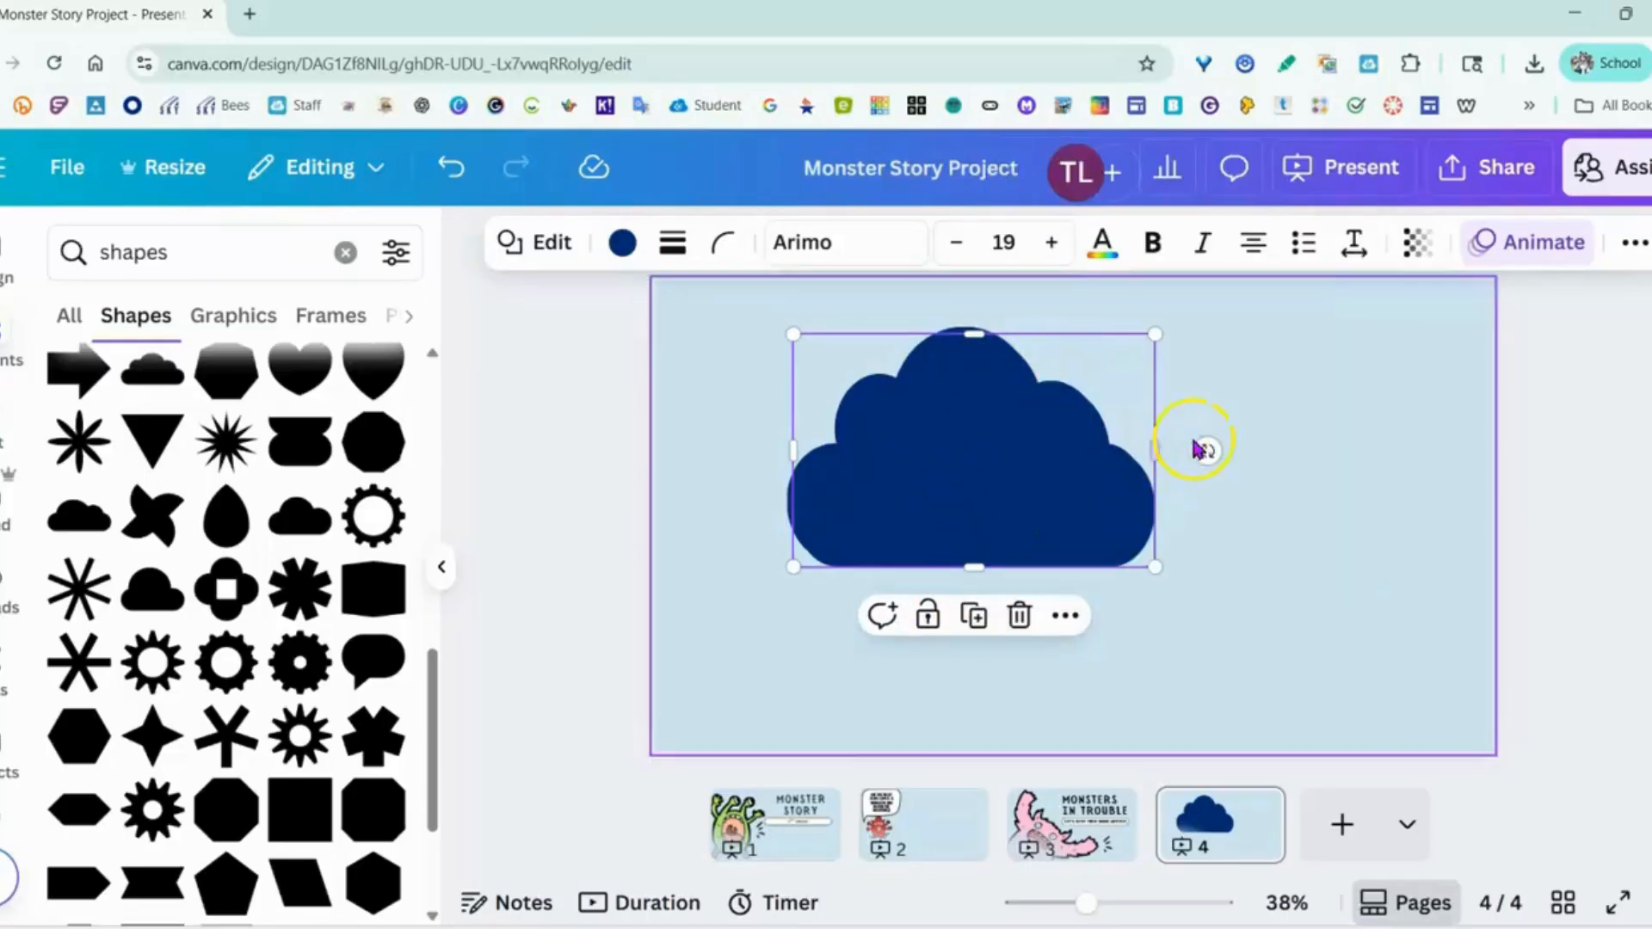
drag(1205, 448, 708, 448)
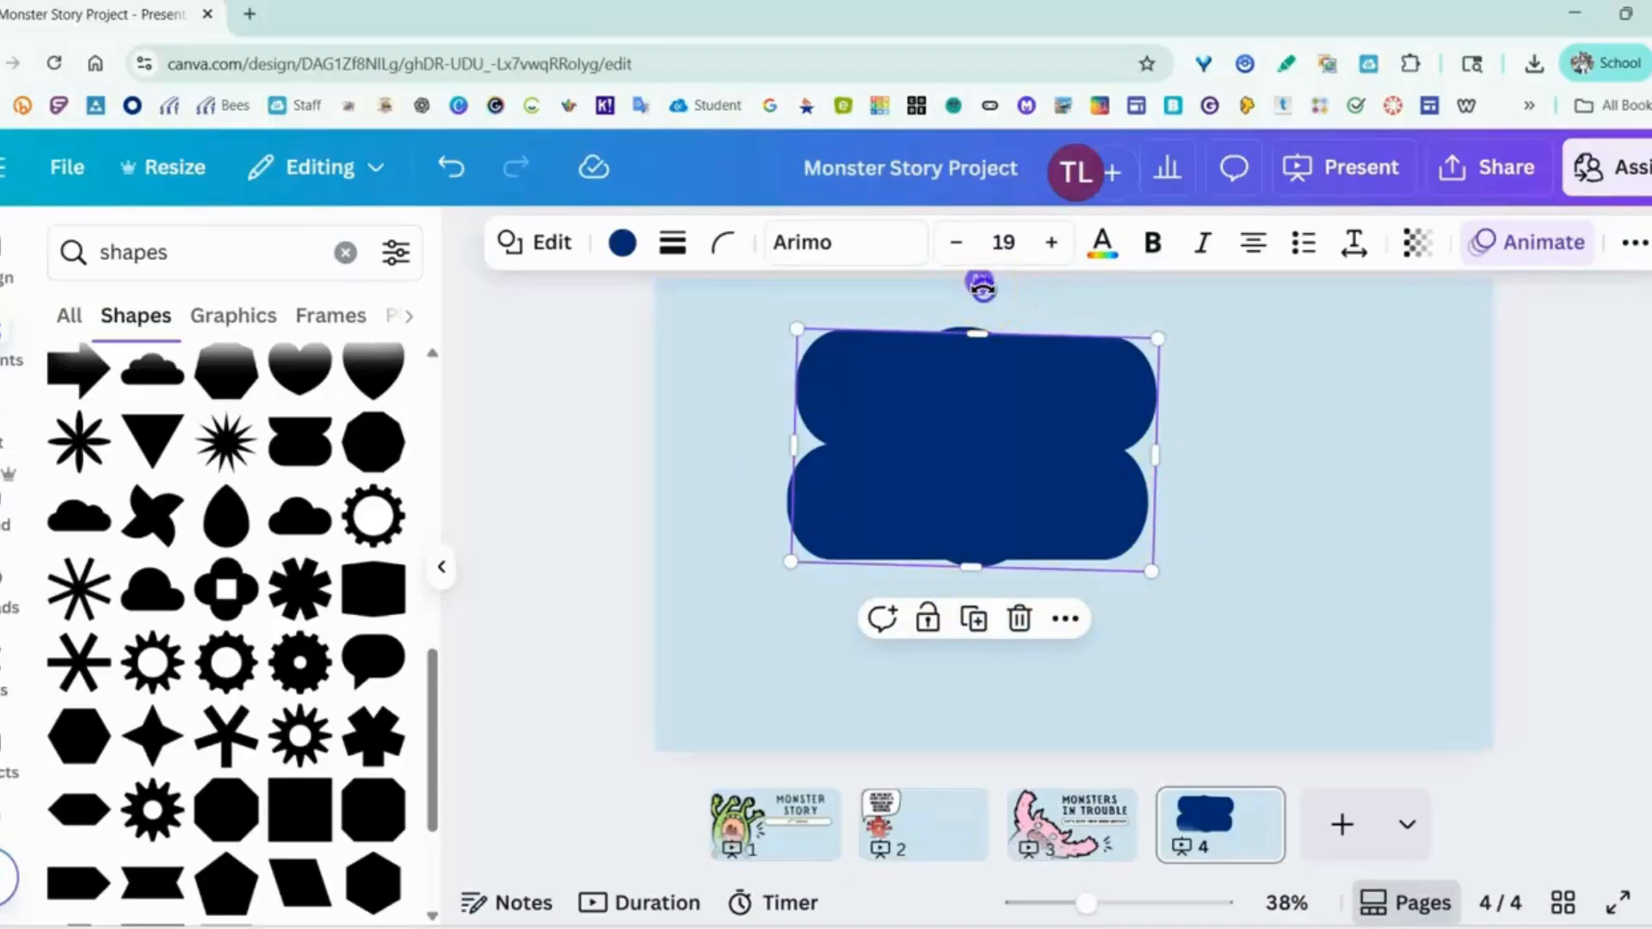
drag(978, 282, 974, 287)
- Place the upside-down cloud against the lower half of the original, aligning their sides, and reduce its height to form one rounded body
drag(953, 447, 946, 575)
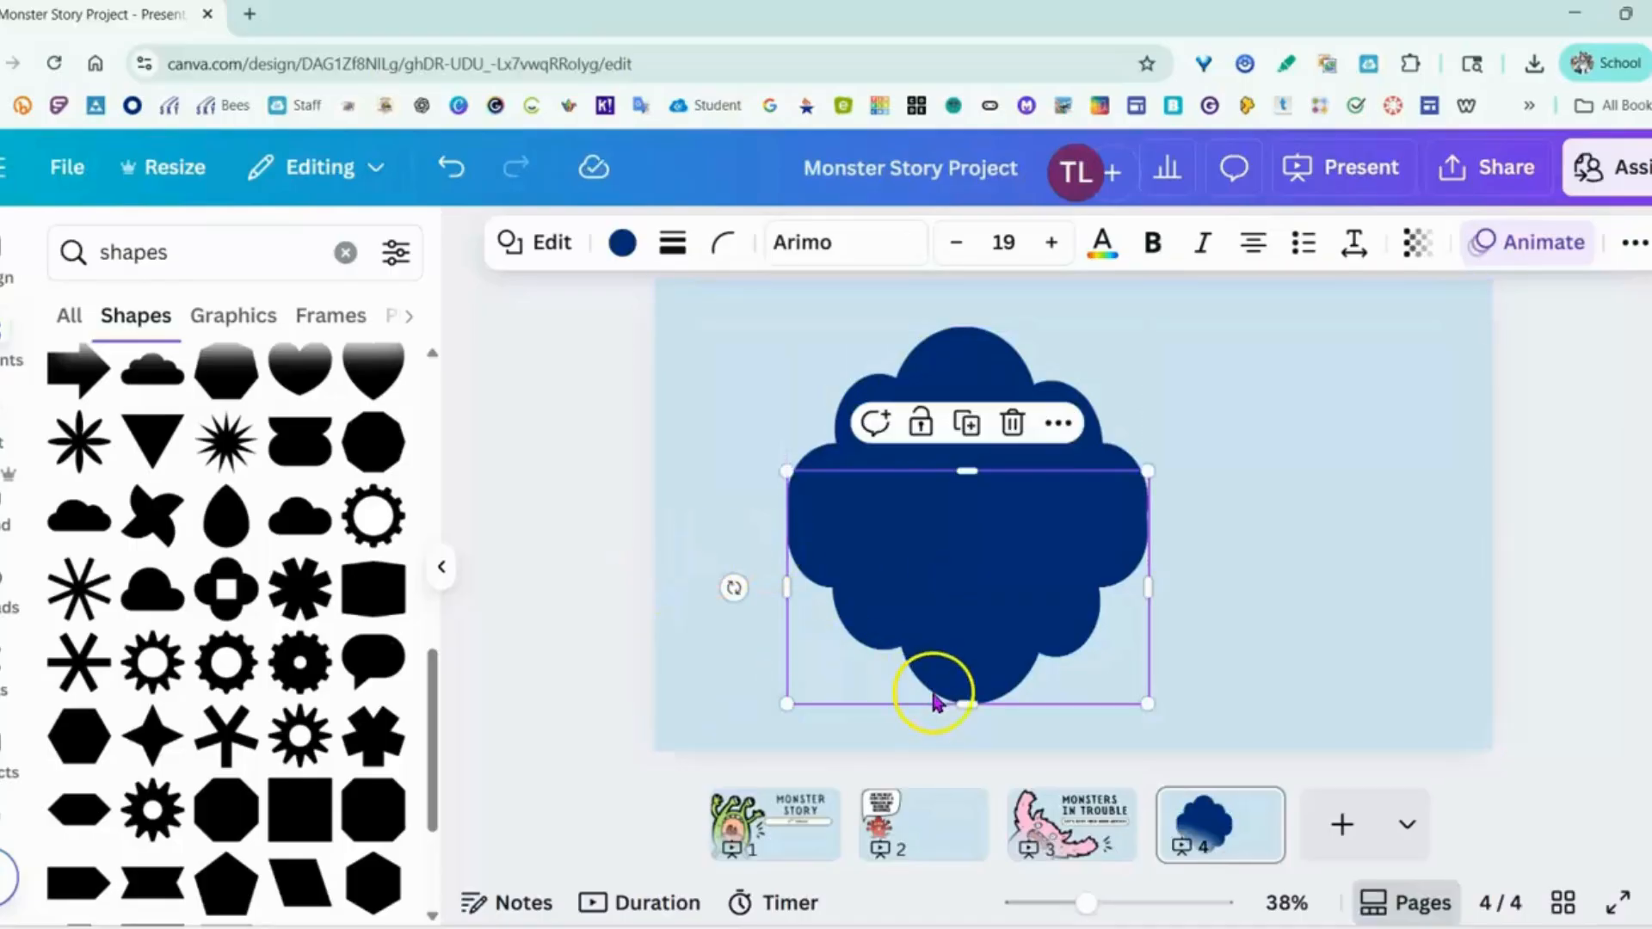
drag(964, 708, 943, 647)
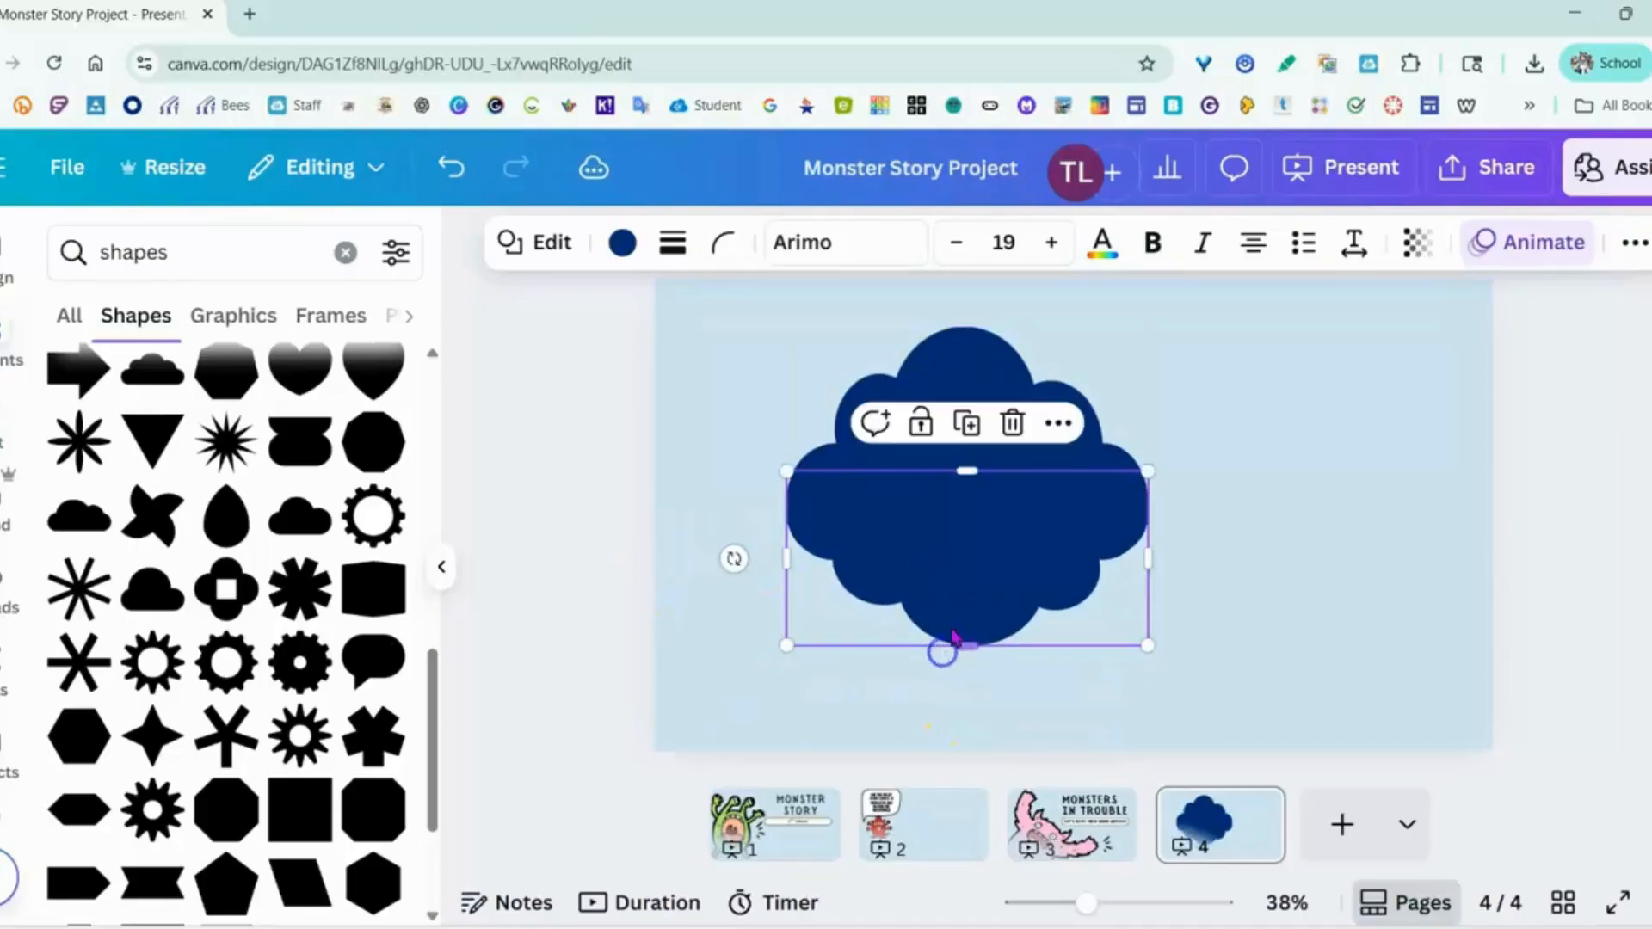
click(1276, 489)
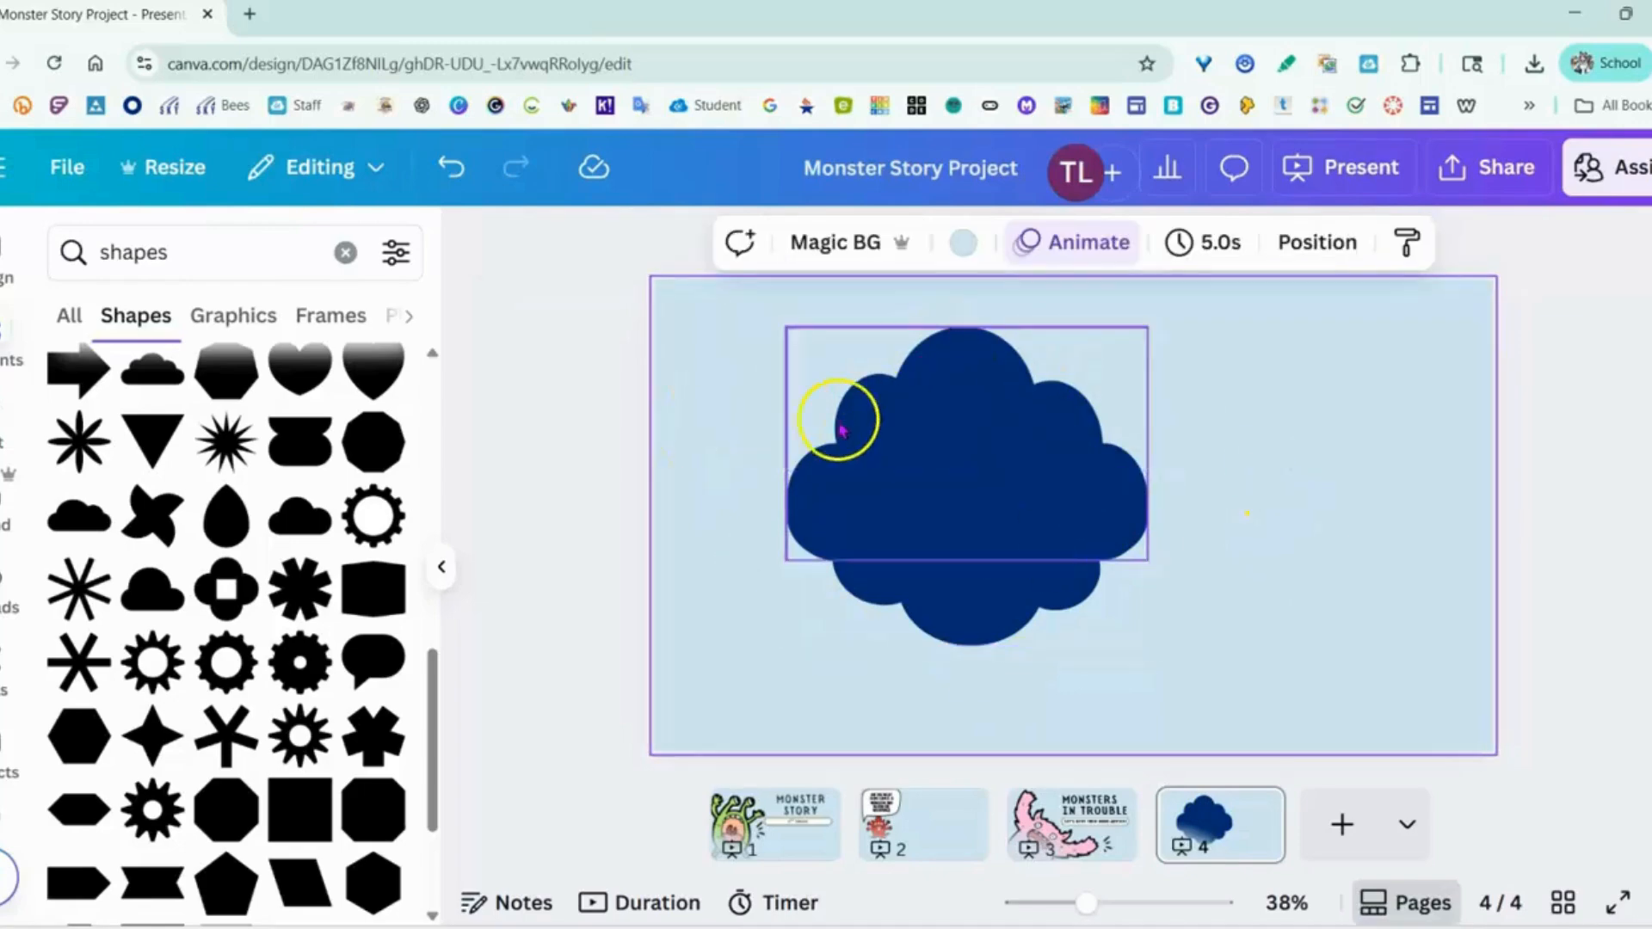
- Group the two cloud shapes into one monster body and move the group near the middle of the page
click(948, 404)
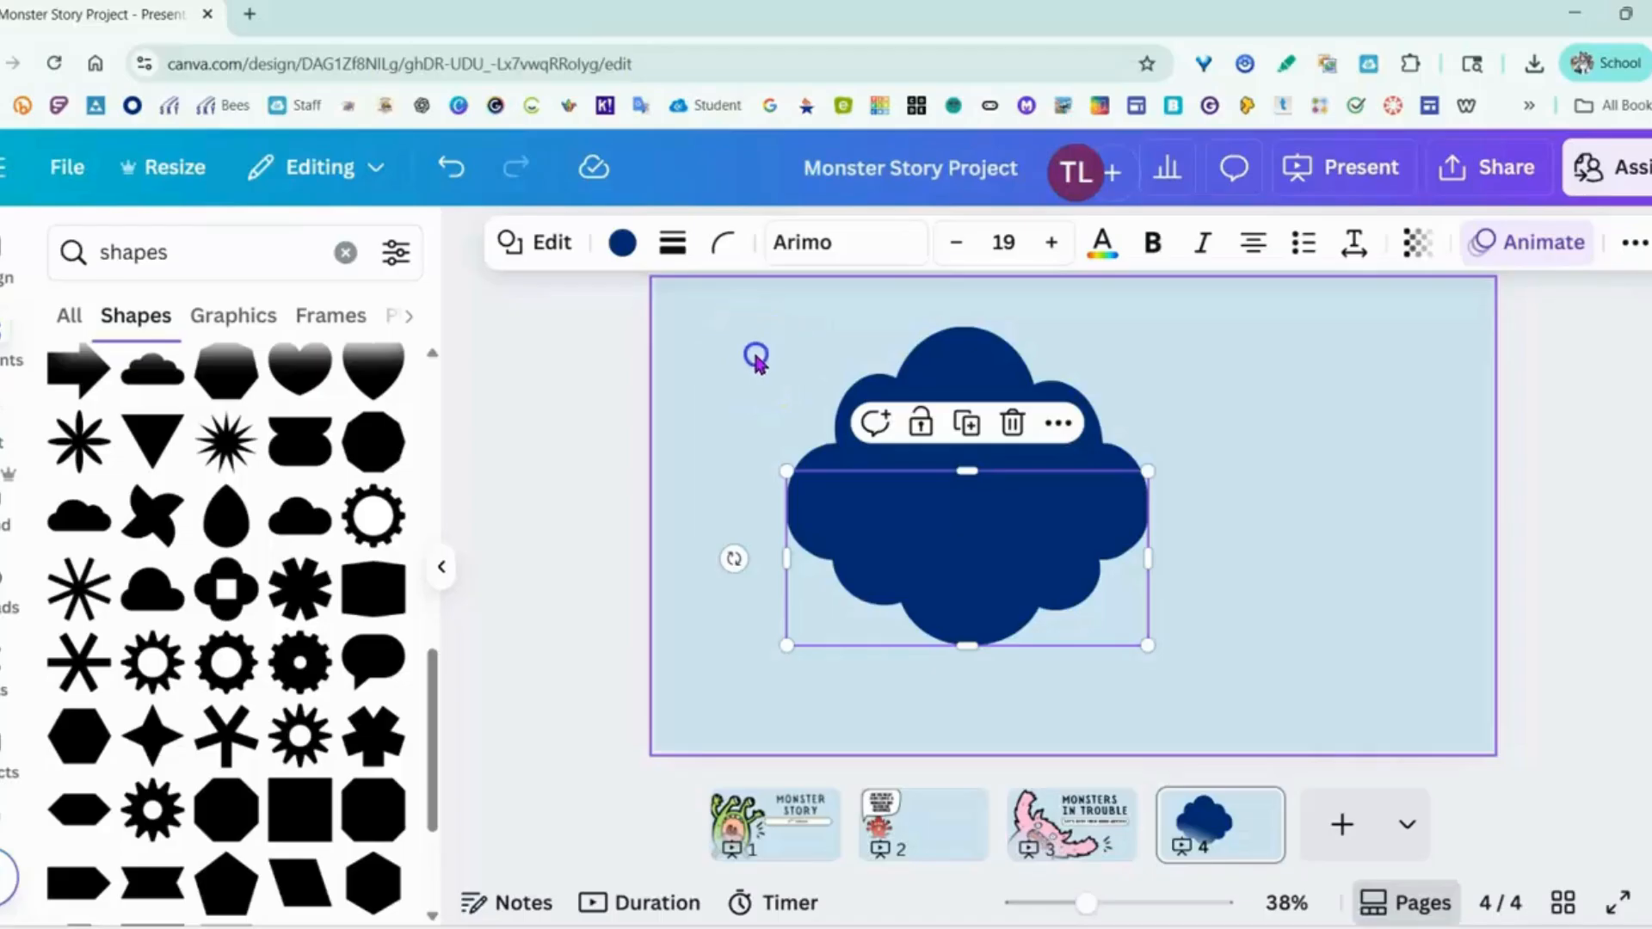
drag(747, 348, 1154, 644)
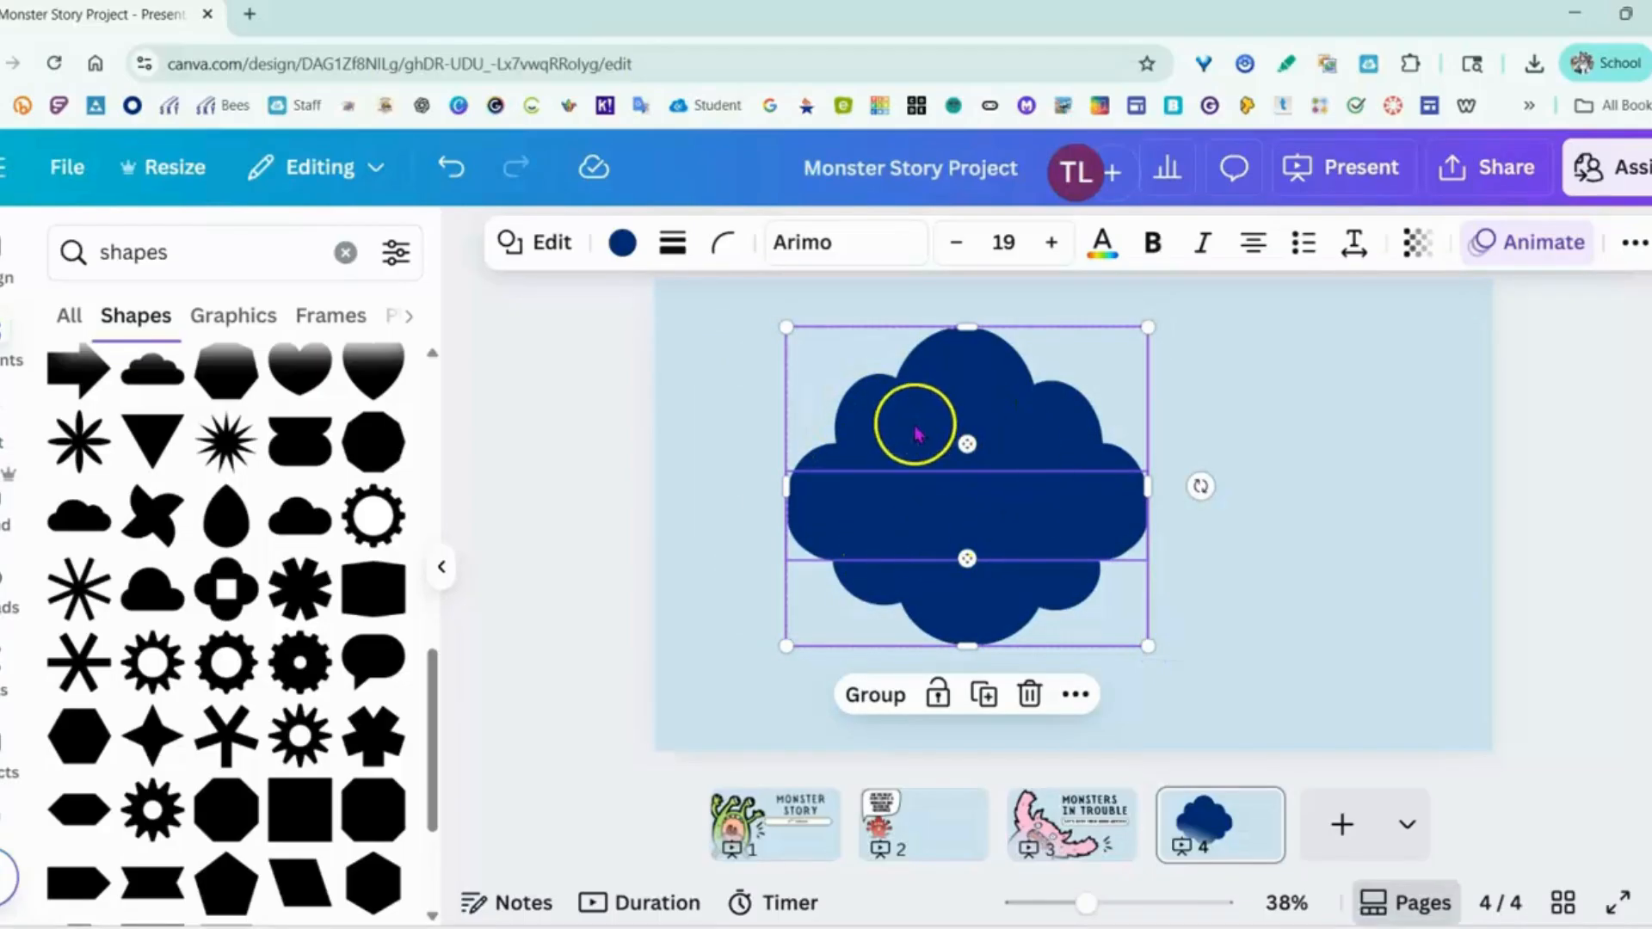
click(875, 713)
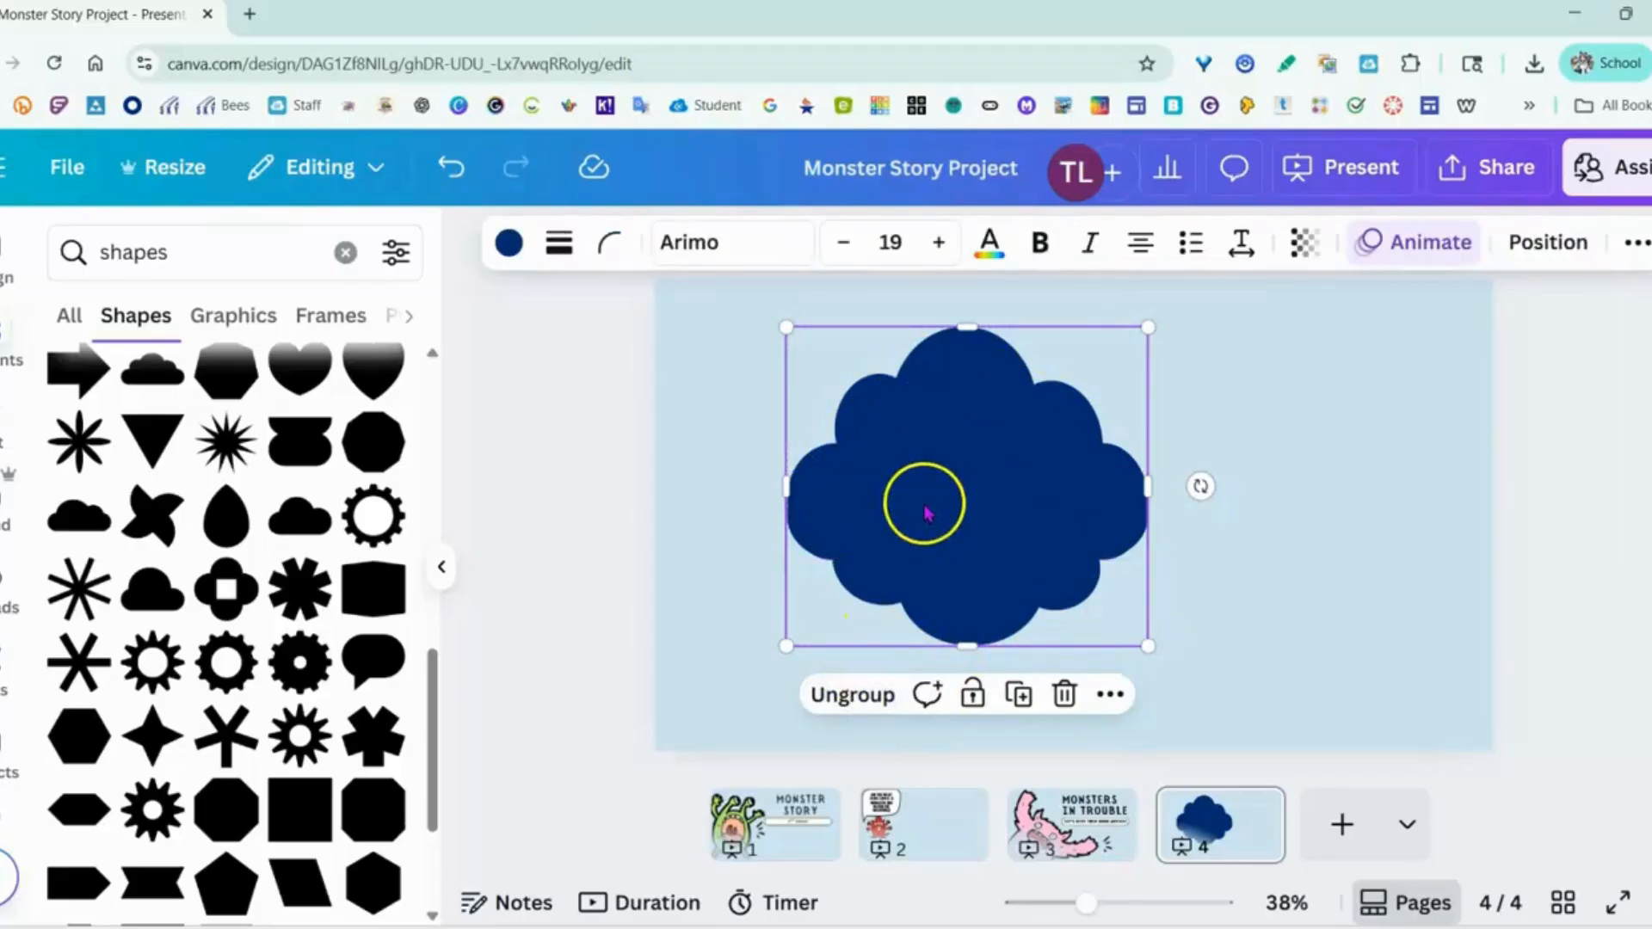
drag(925, 501, 994, 440)
click(937, 424)
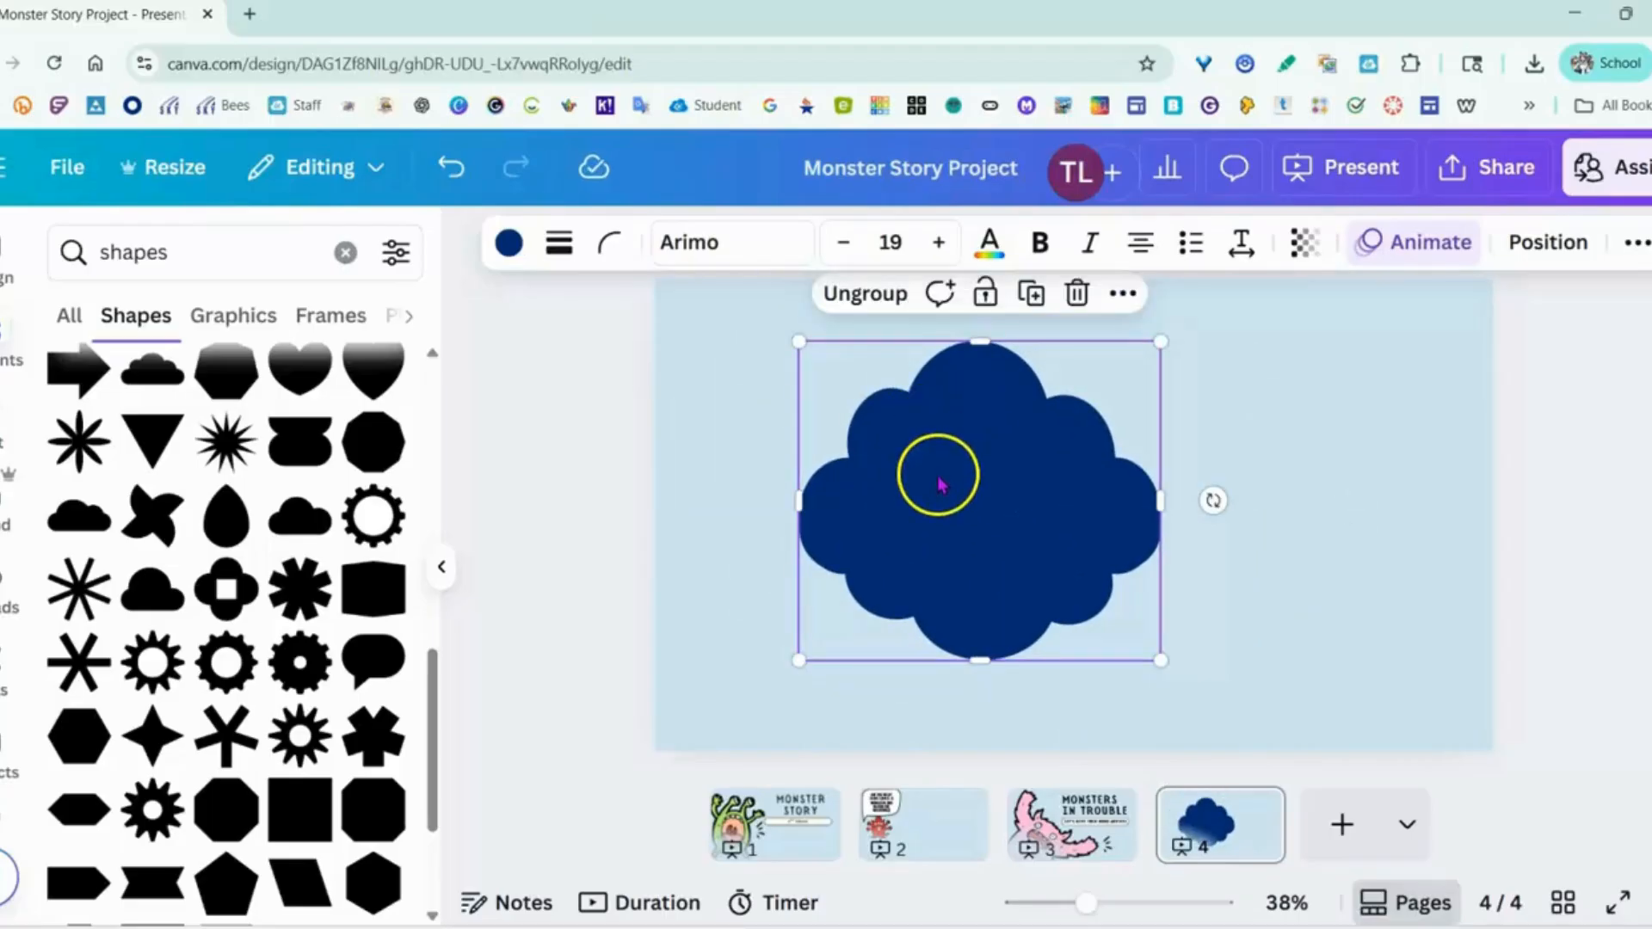
drag(970, 456, 1010, 431)
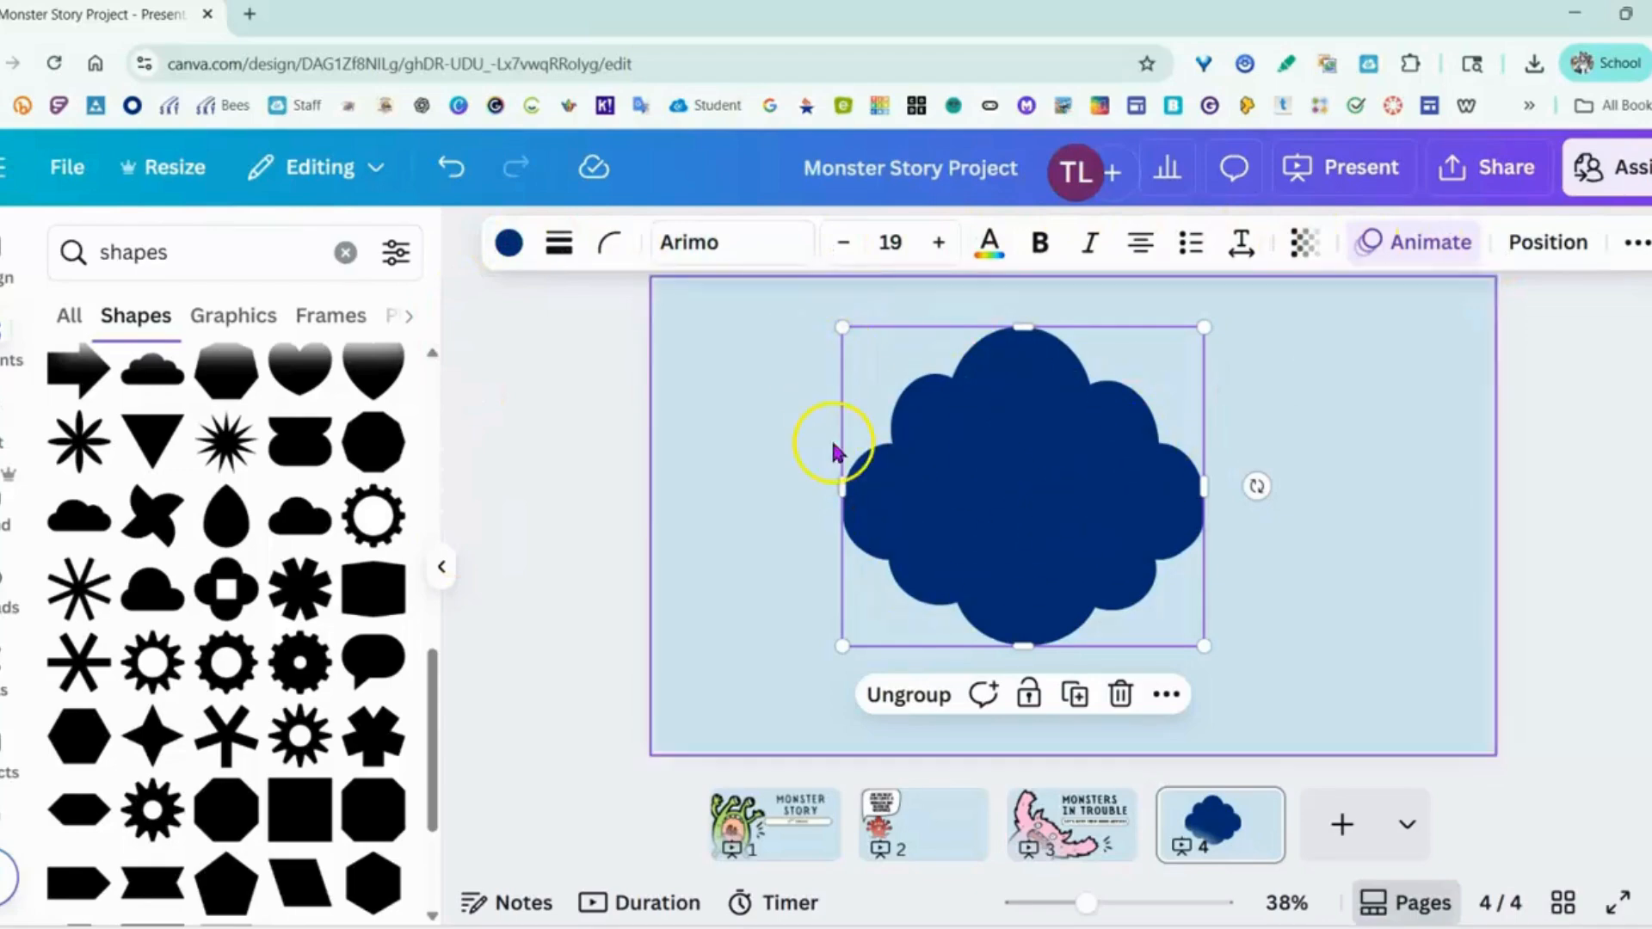
- Try dashed and solid outlines on the grouped cloud body, and set its stroke back to none
click(559, 247)
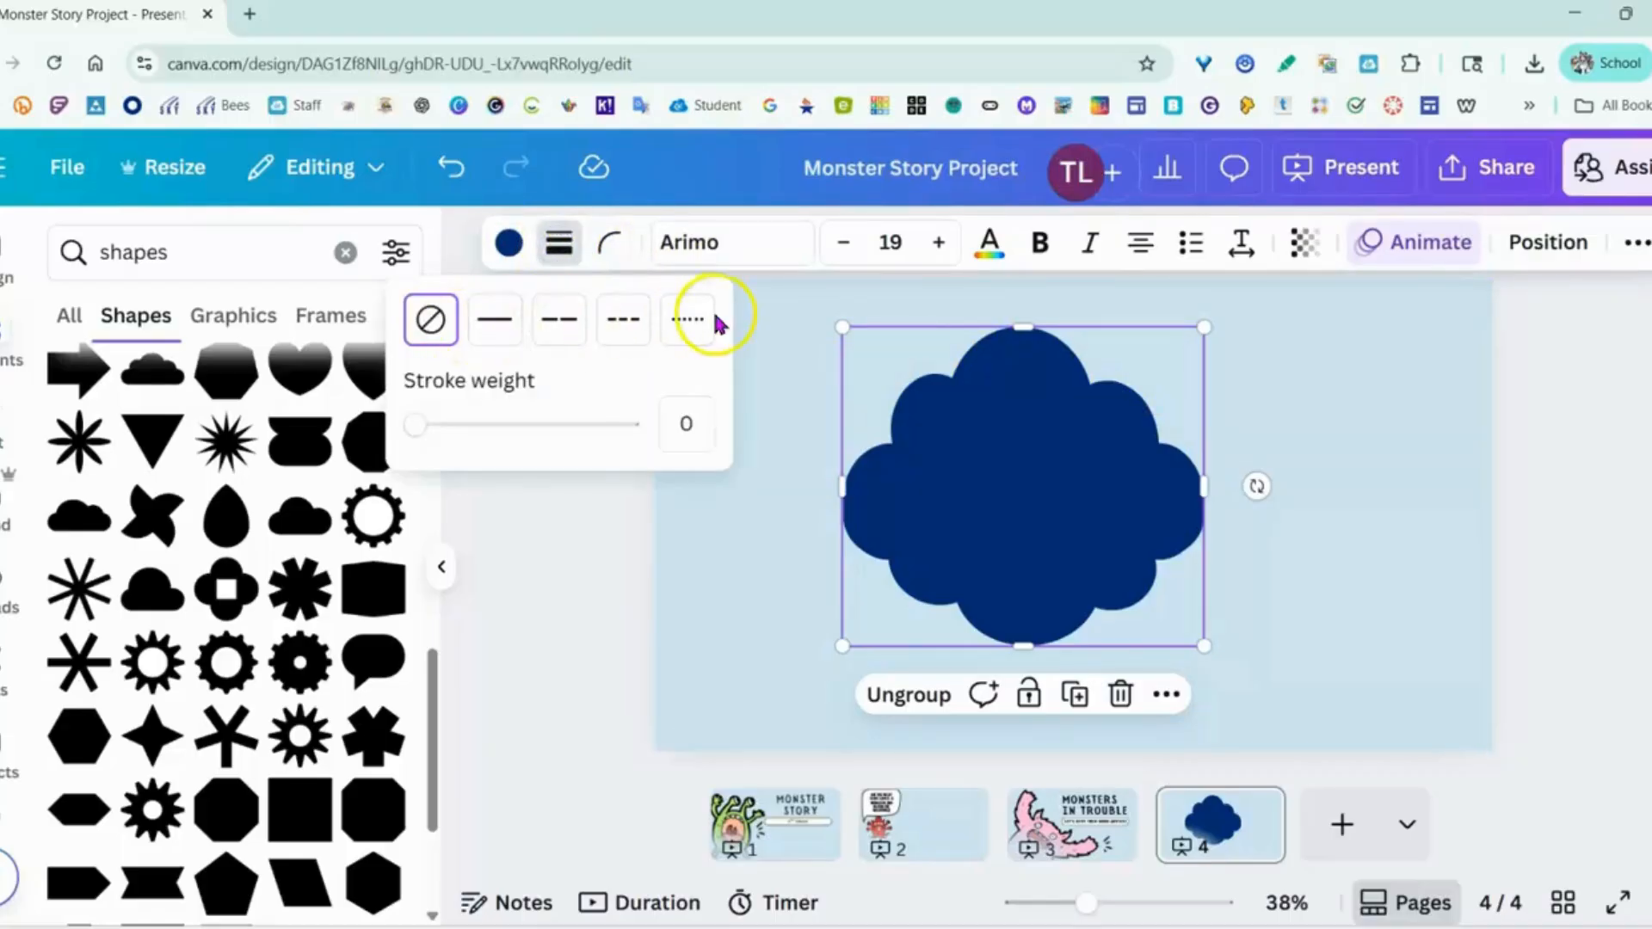
click(561, 336)
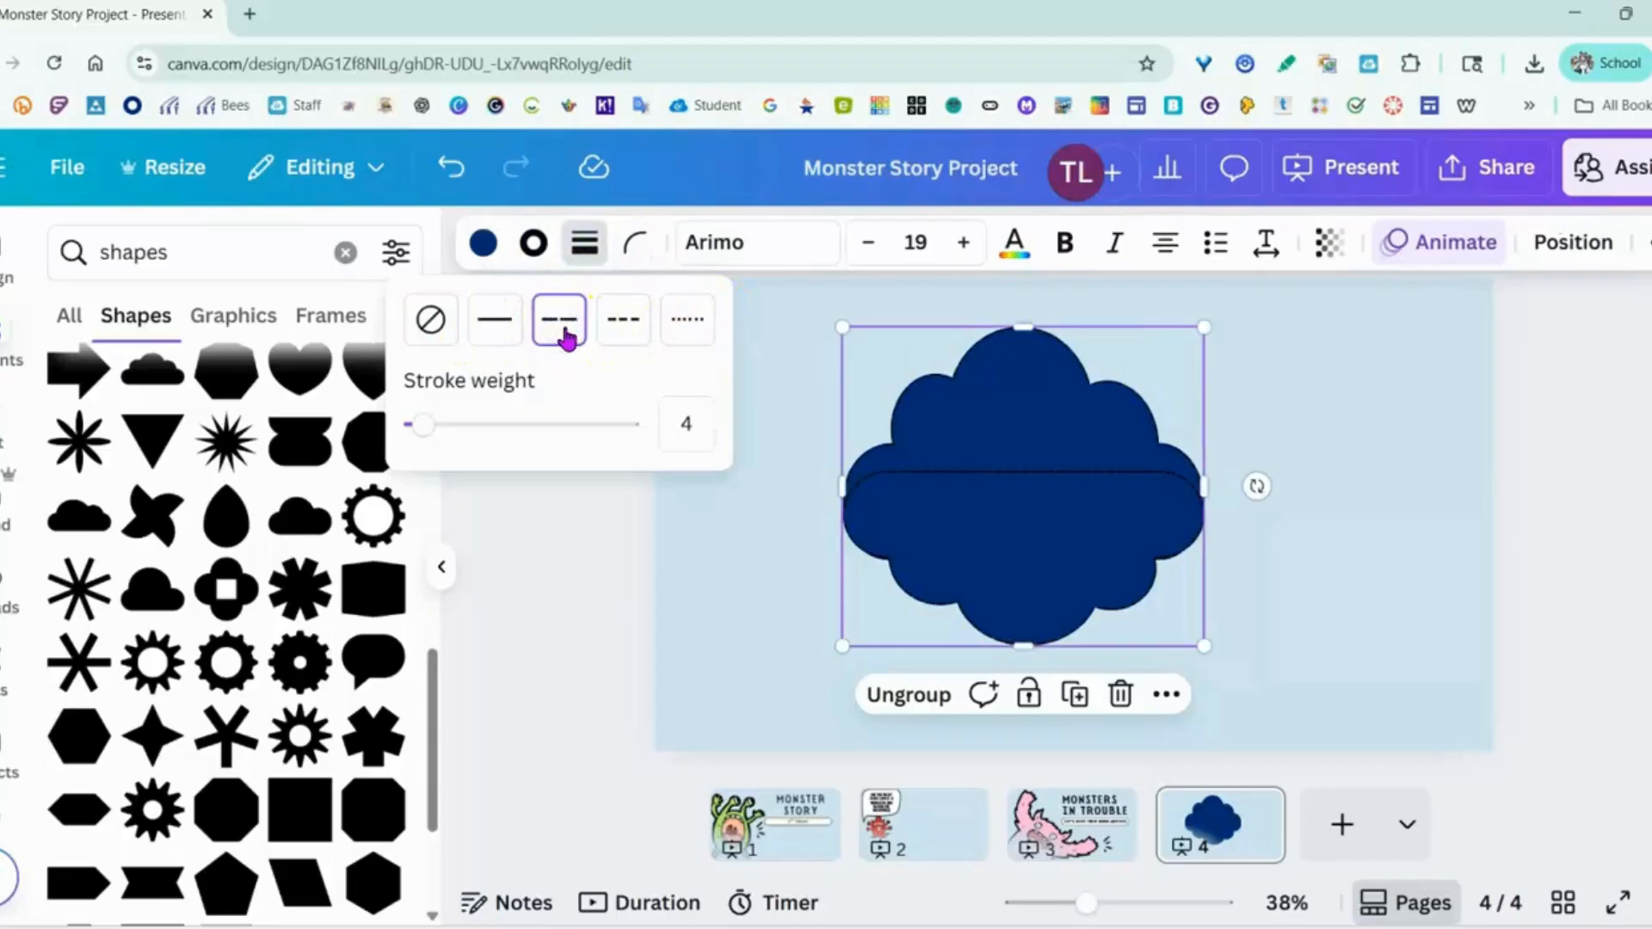
click(622, 321)
click(430, 321)
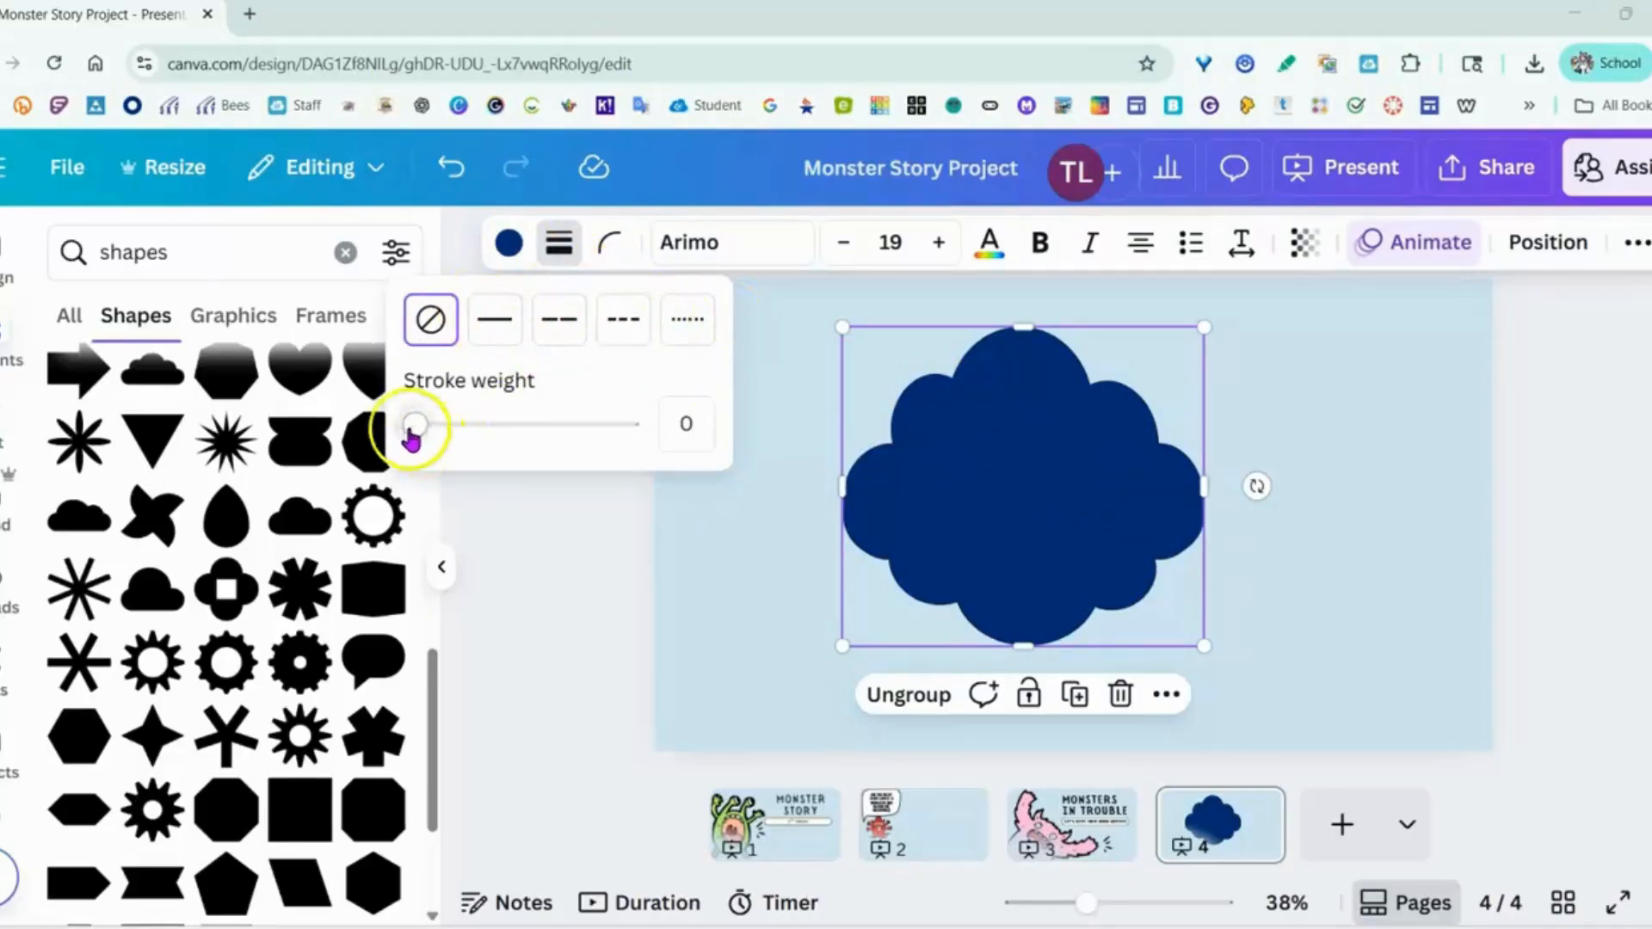
mouse_move(411, 431)
mouse_down()
mouse_move(479, 430)
mouse_move(404, 431)
mouse_up()
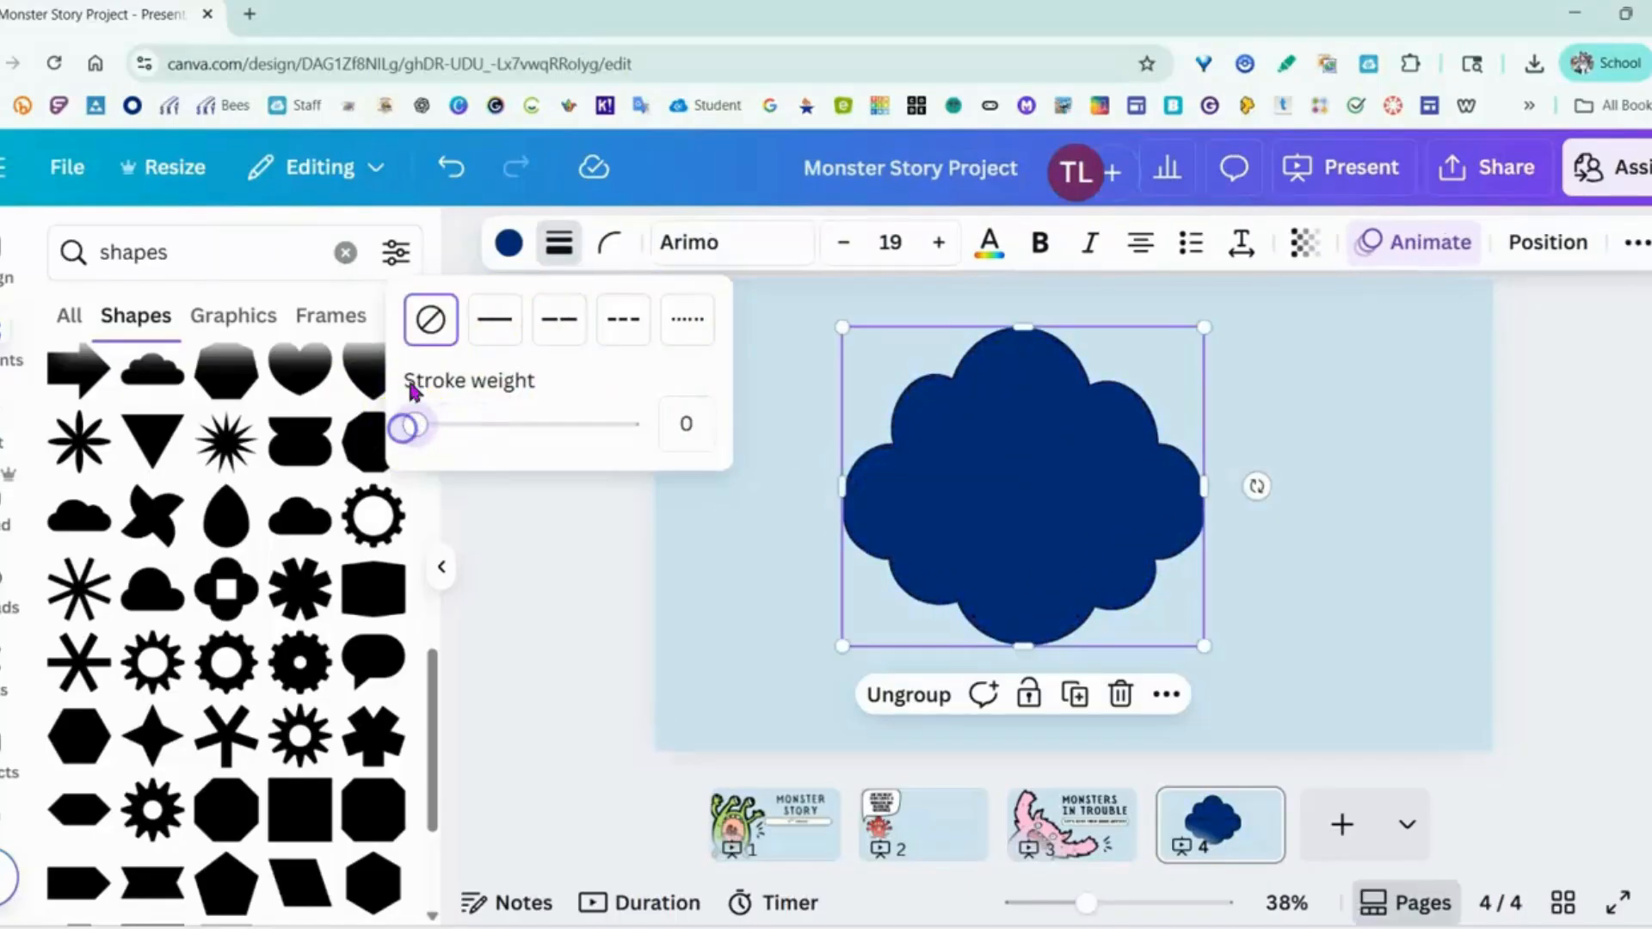
click(494, 321)
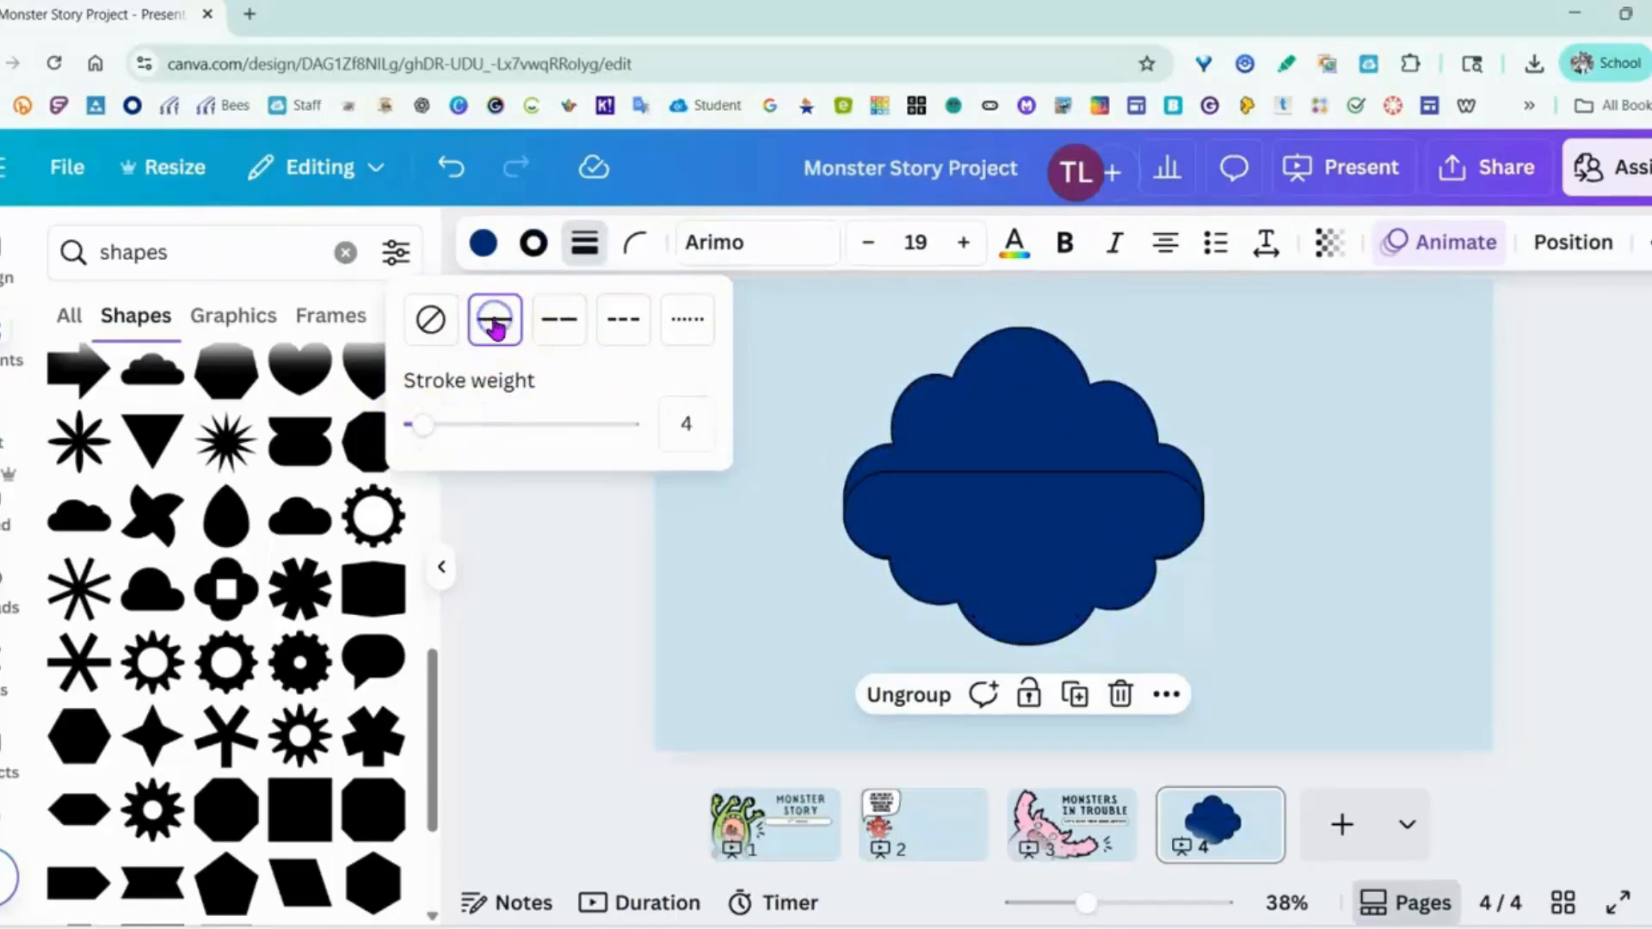
click(442, 329)
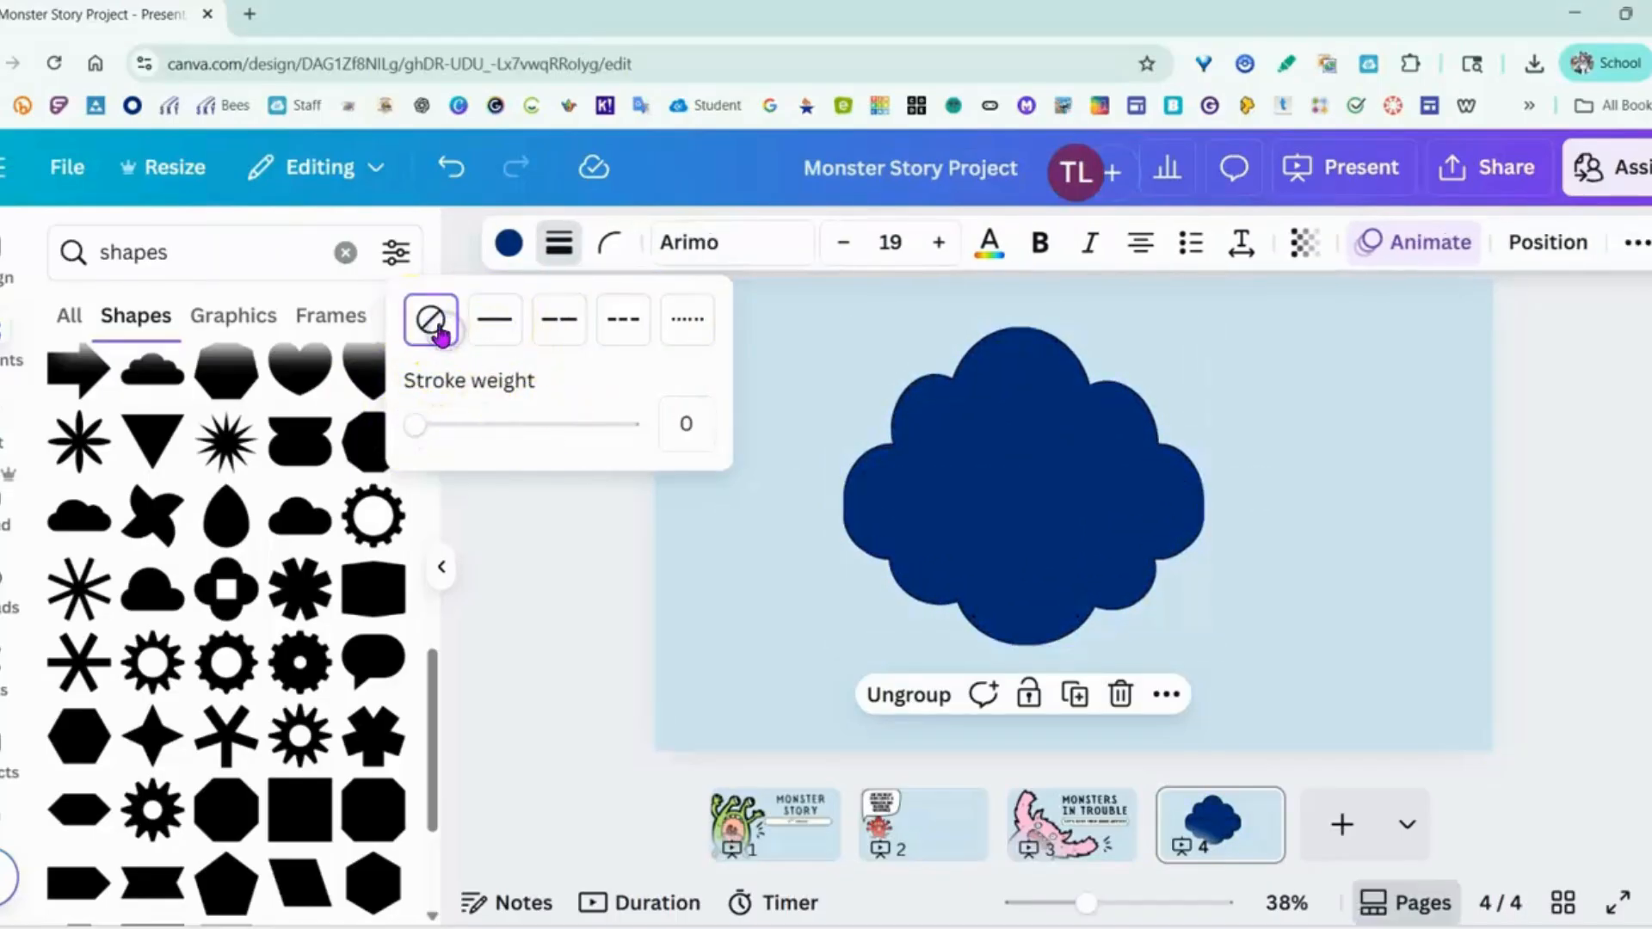
- Try the default blue-to-green gradient fill on the upper cloud and on the lower cloud of the monster body
click(771, 428)
click(982, 467)
click(977, 465)
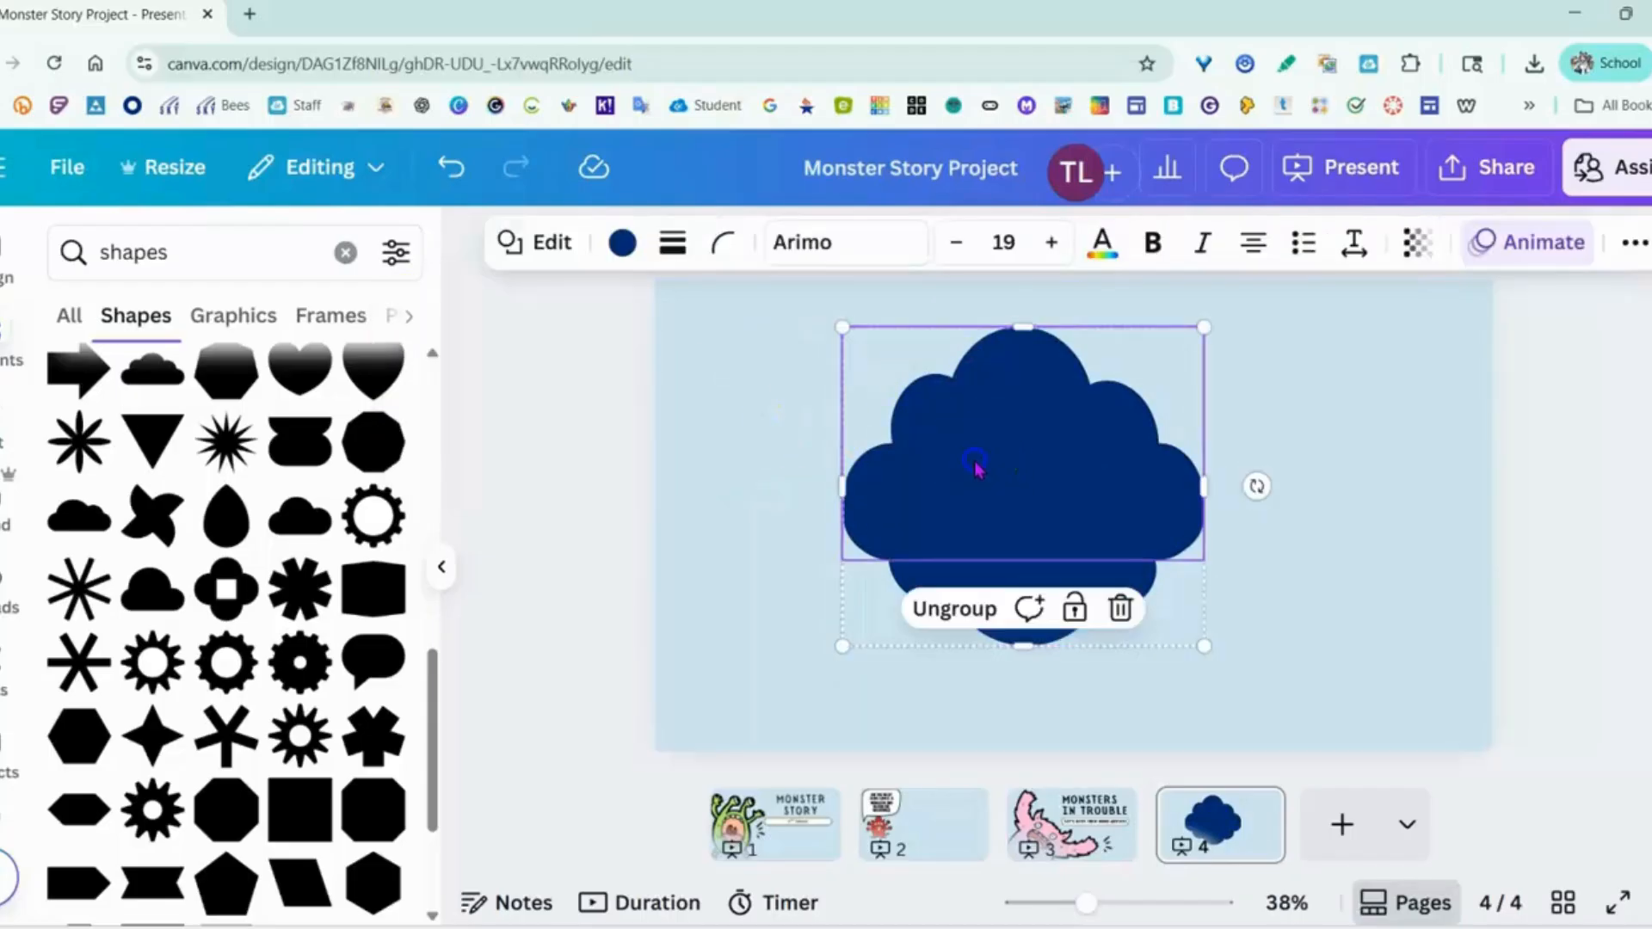
click(619, 244)
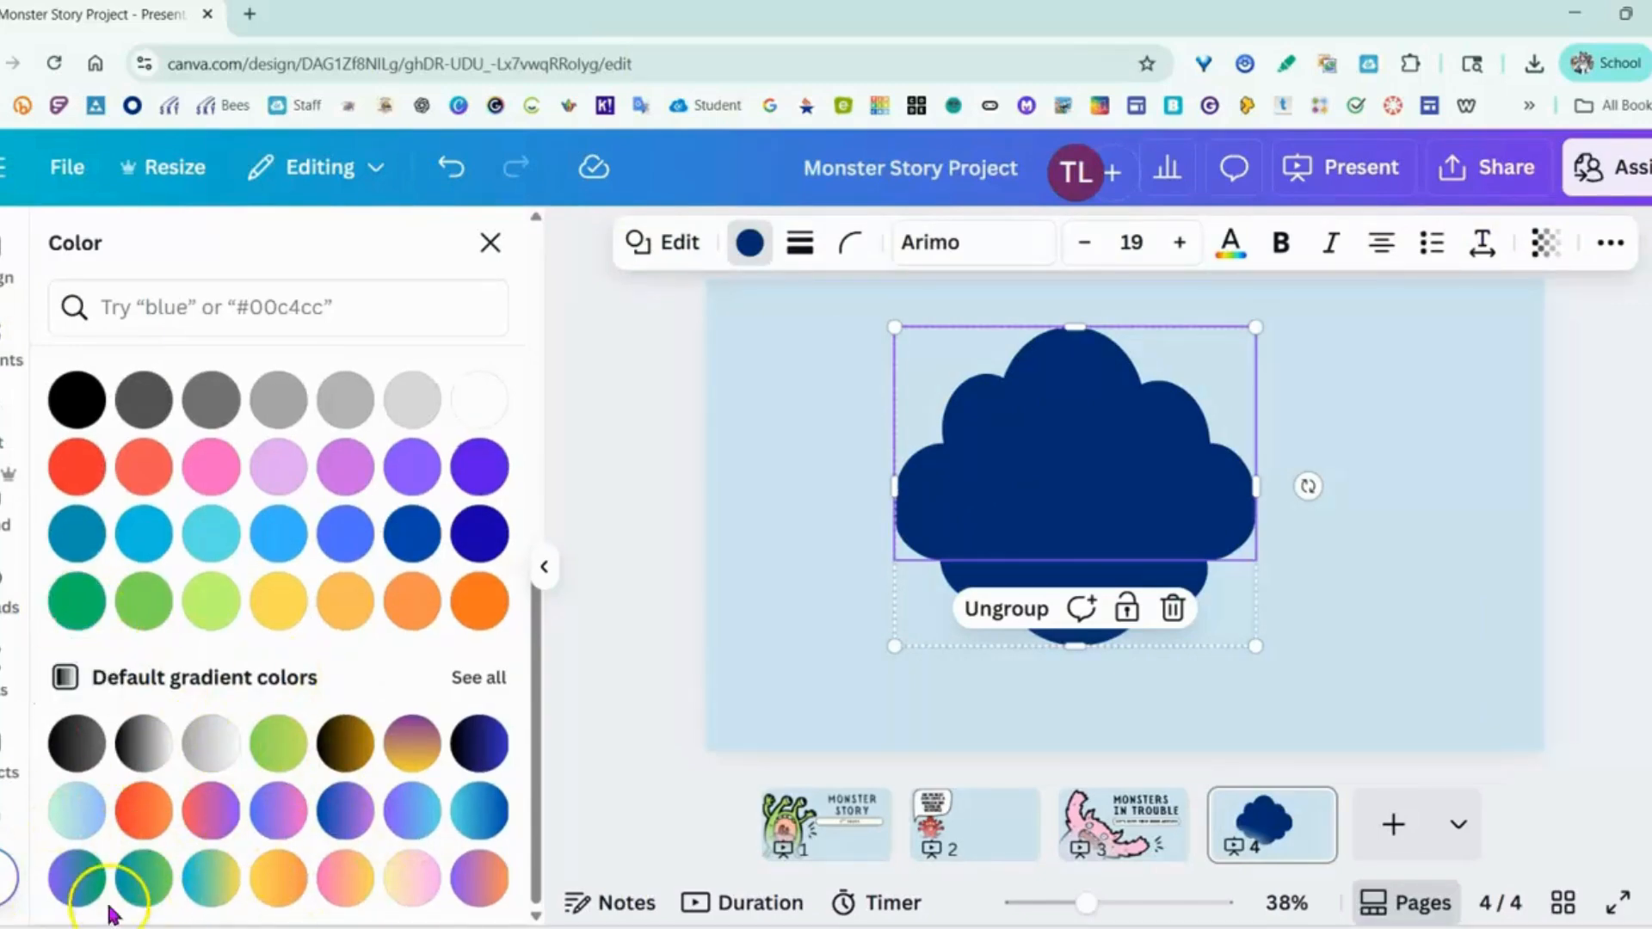
click(144, 887)
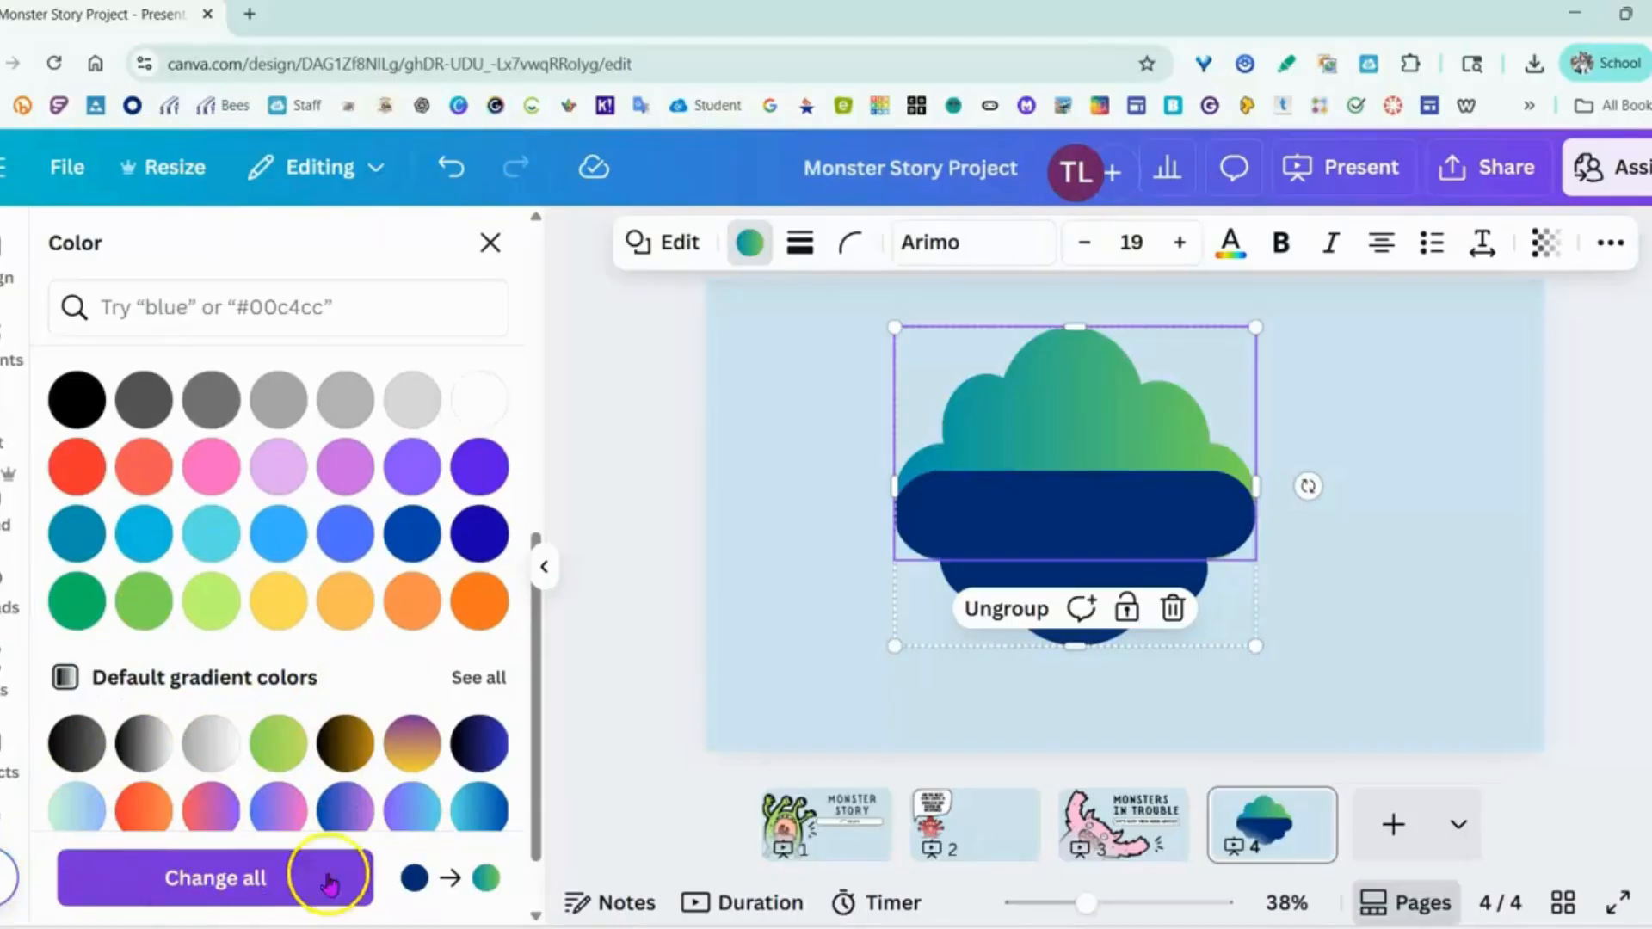
click(963, 542)
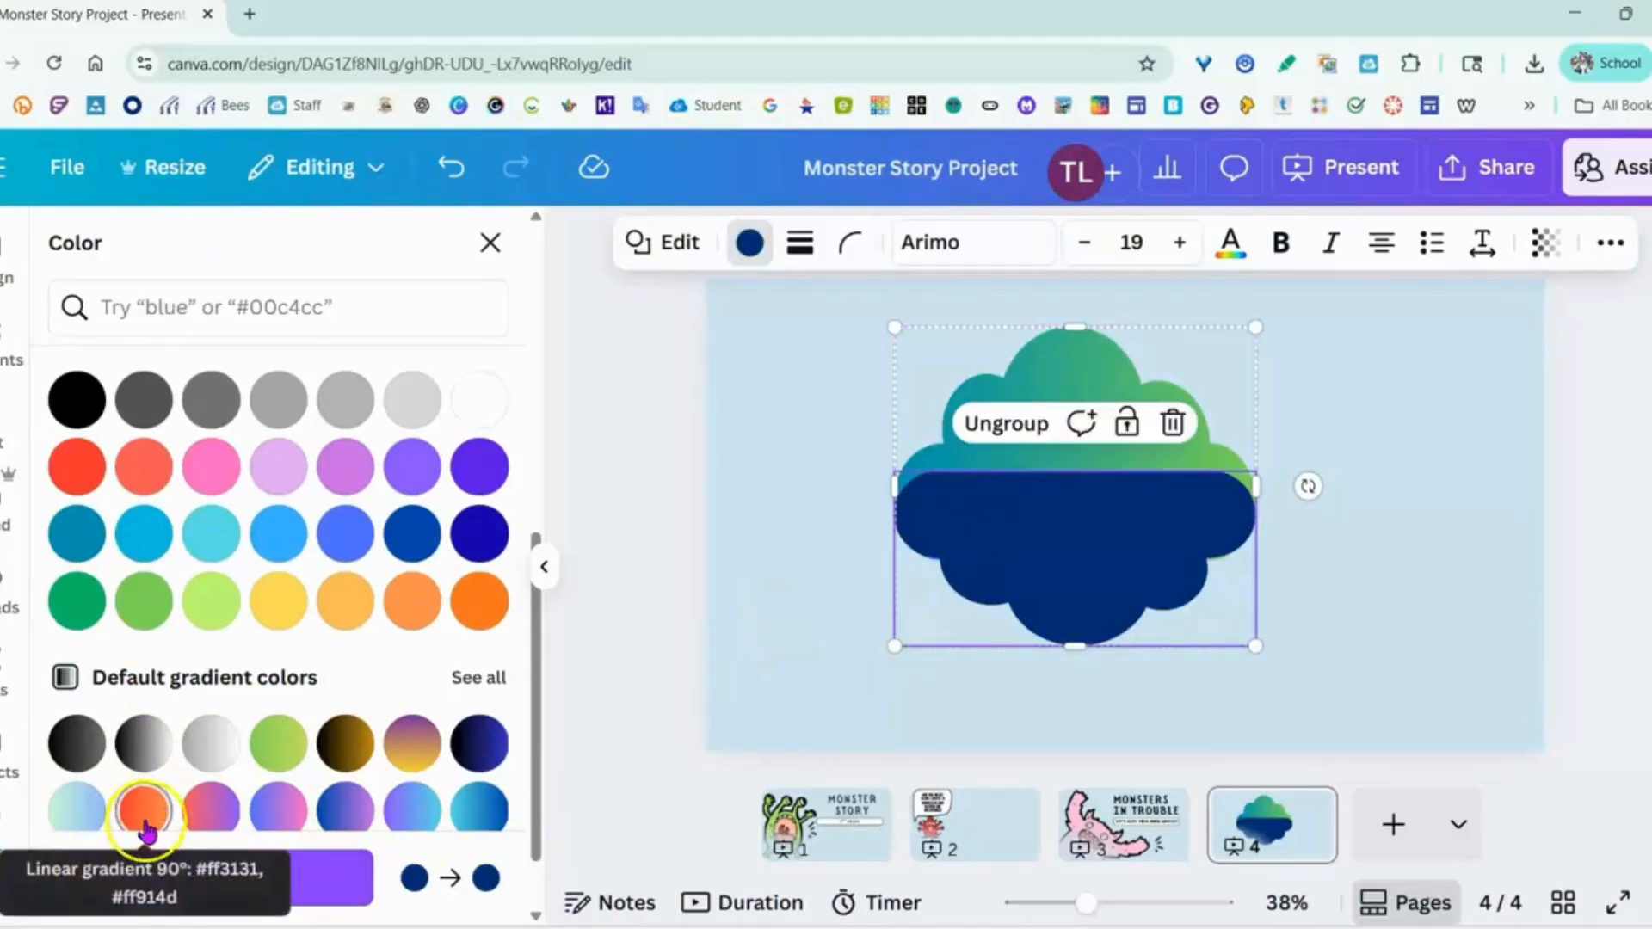
scroll(250, 736, down, 1)
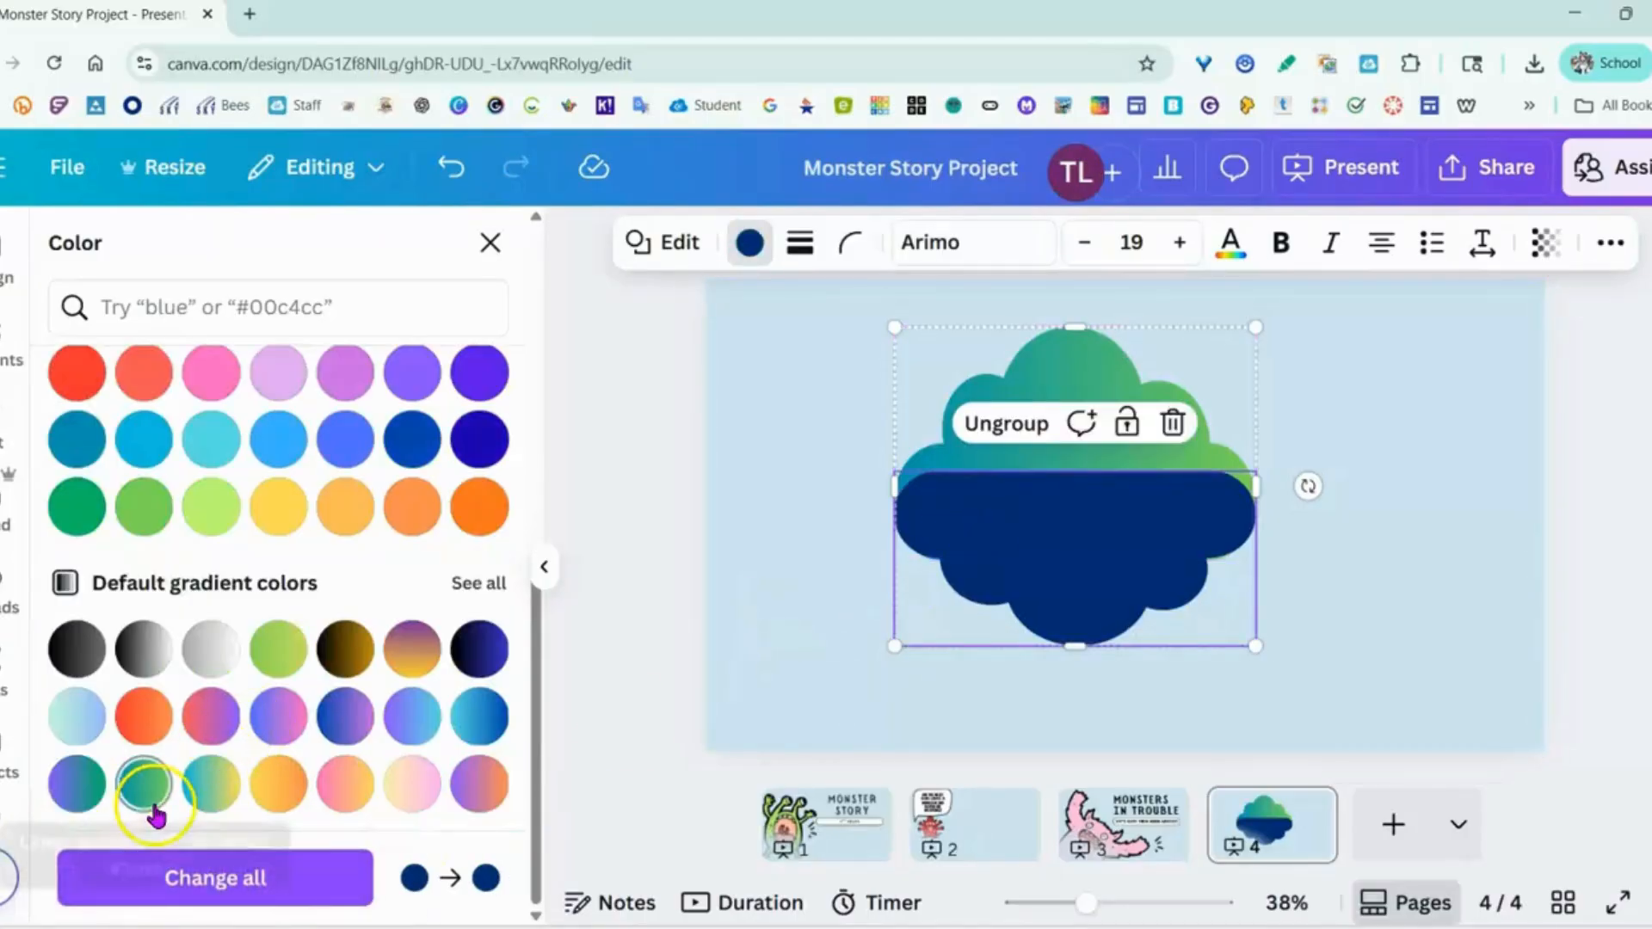
click(142, 784)
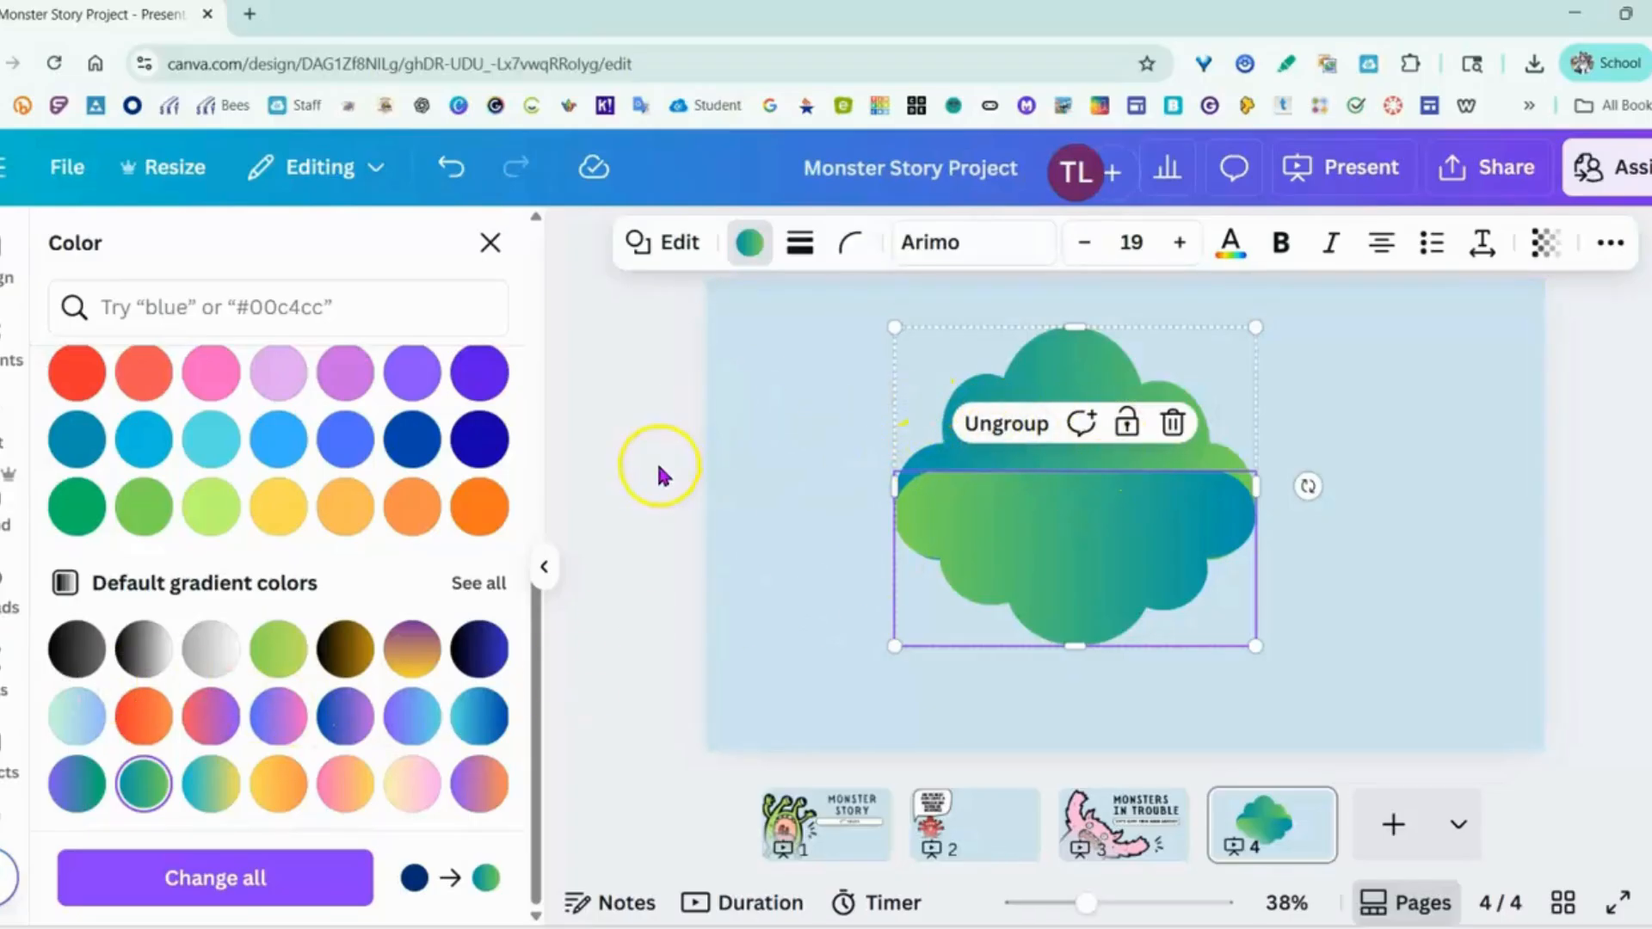
- Fill both the lower and upper clouds of the monster body with the same solid dark green and close the color choices
click(73, 517)
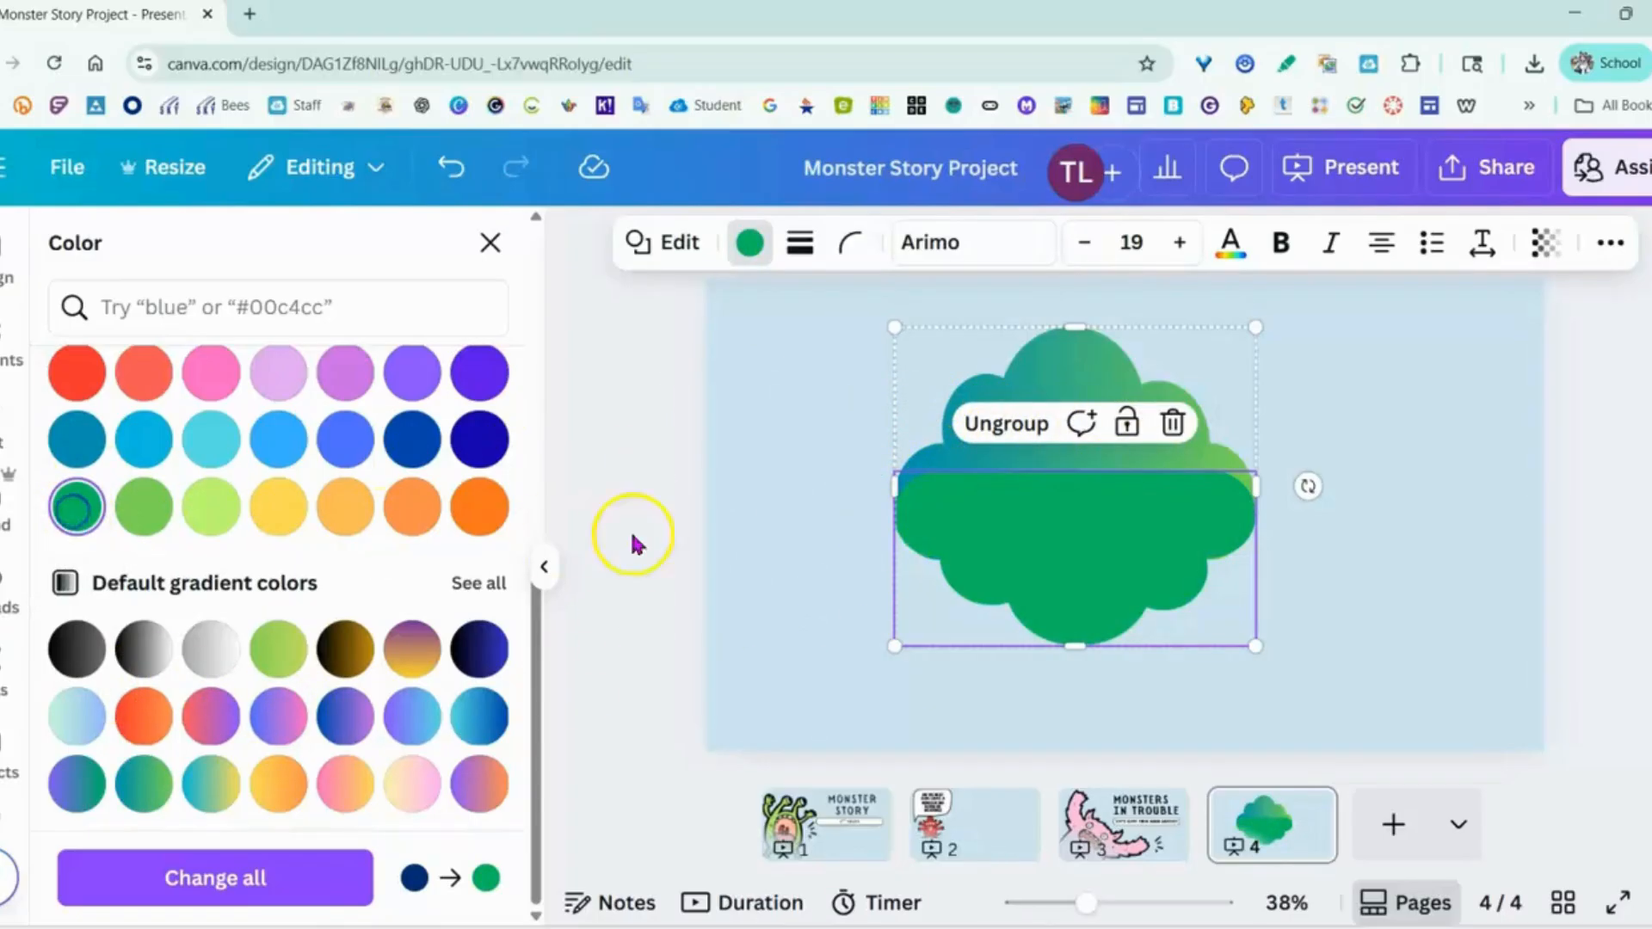
click(1017, 376)
click(92, 517)
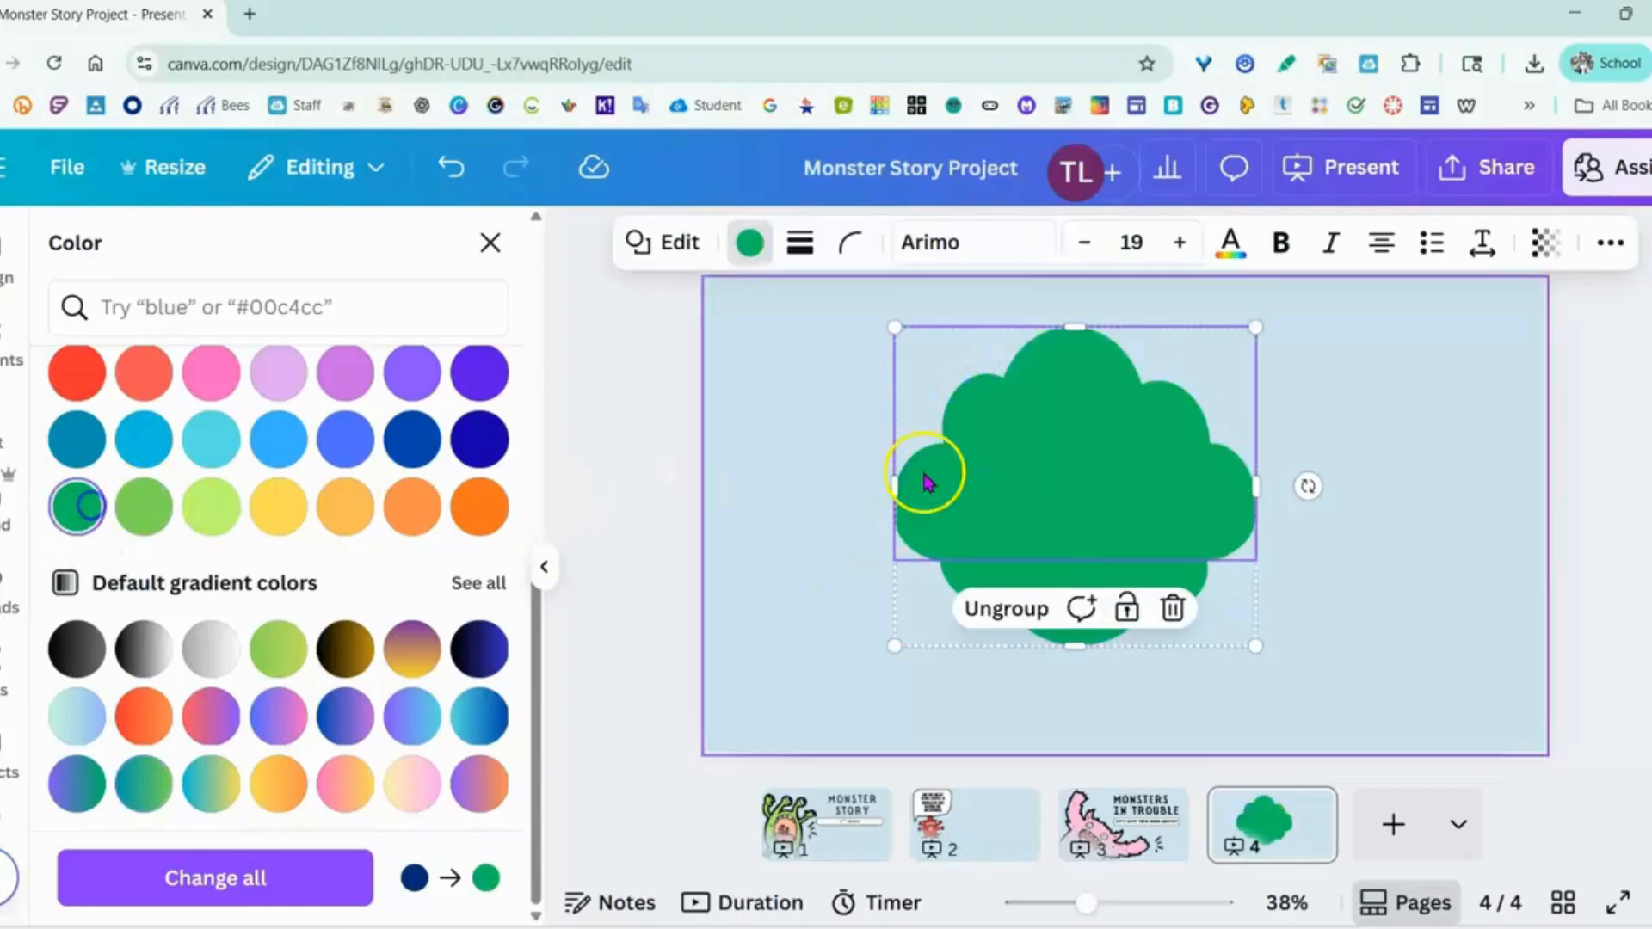
click(791, 445)
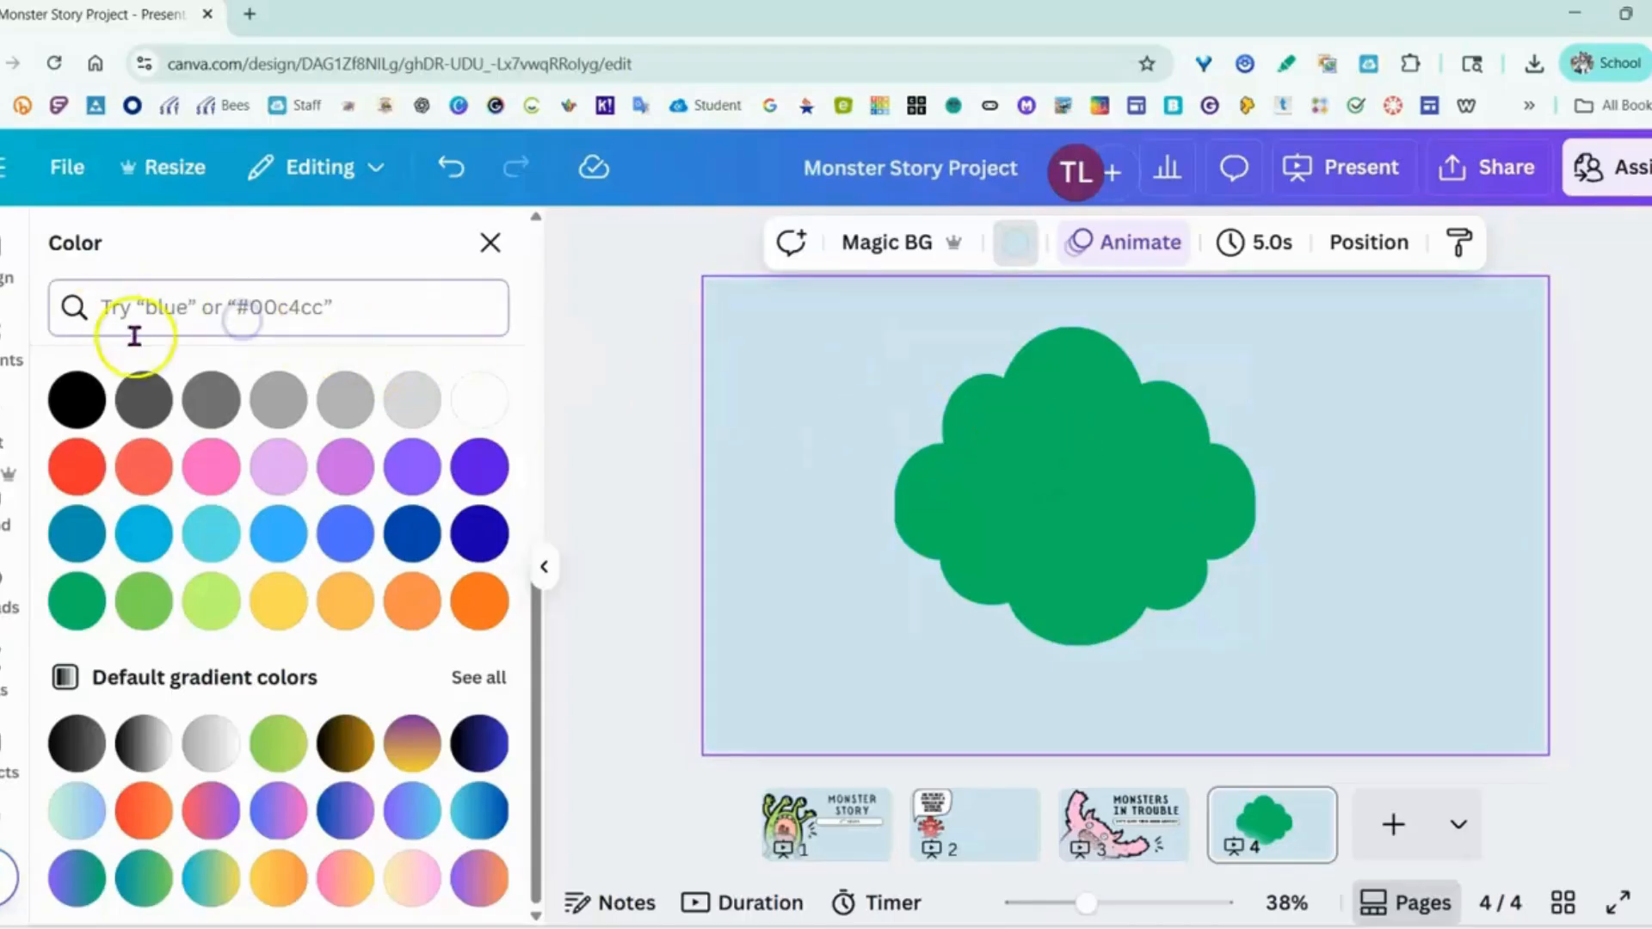
click(490, 243)
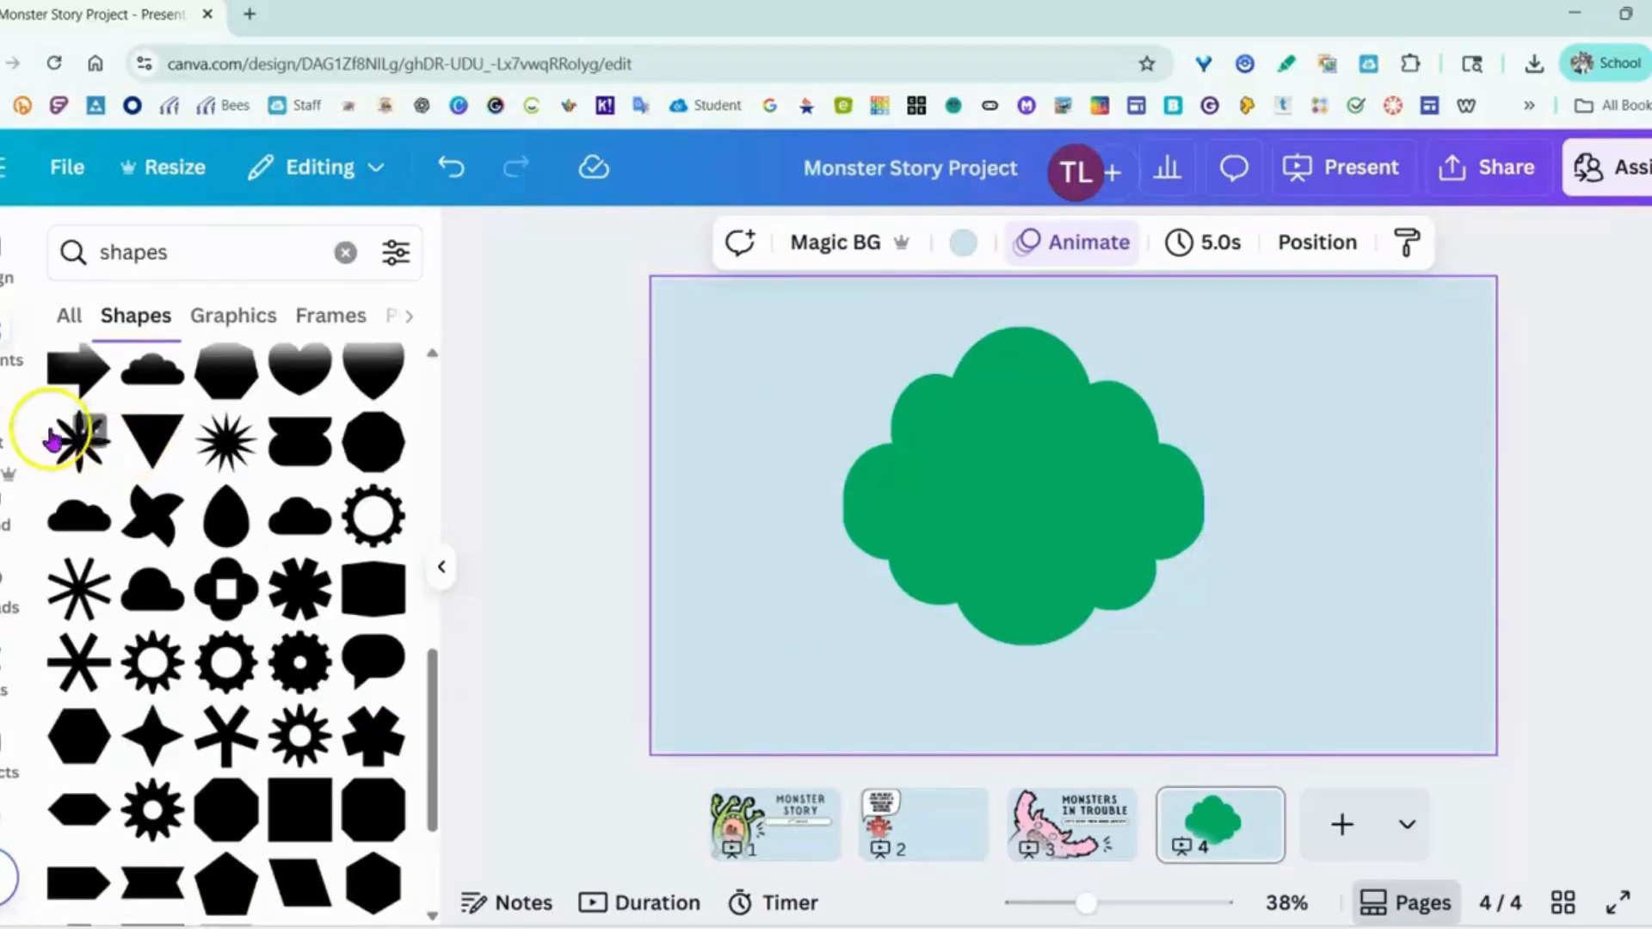
- Search the elements library for "eyes" across all types and show all matching graphics
click(13, 344)
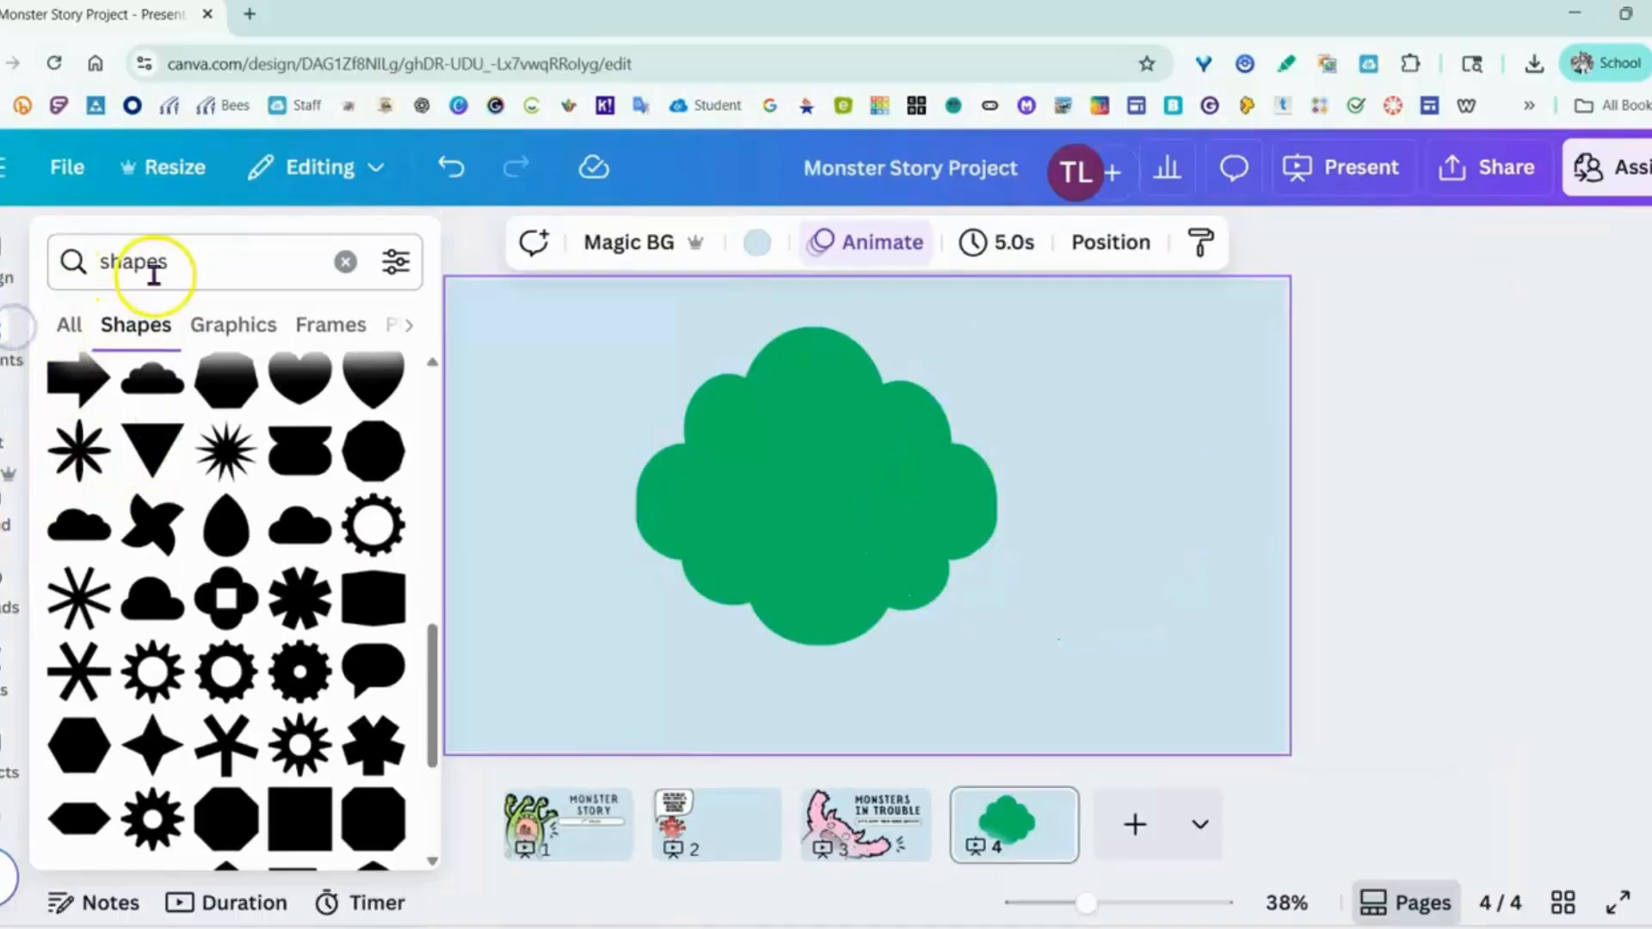
click(195, 263)
key(BackSpace)
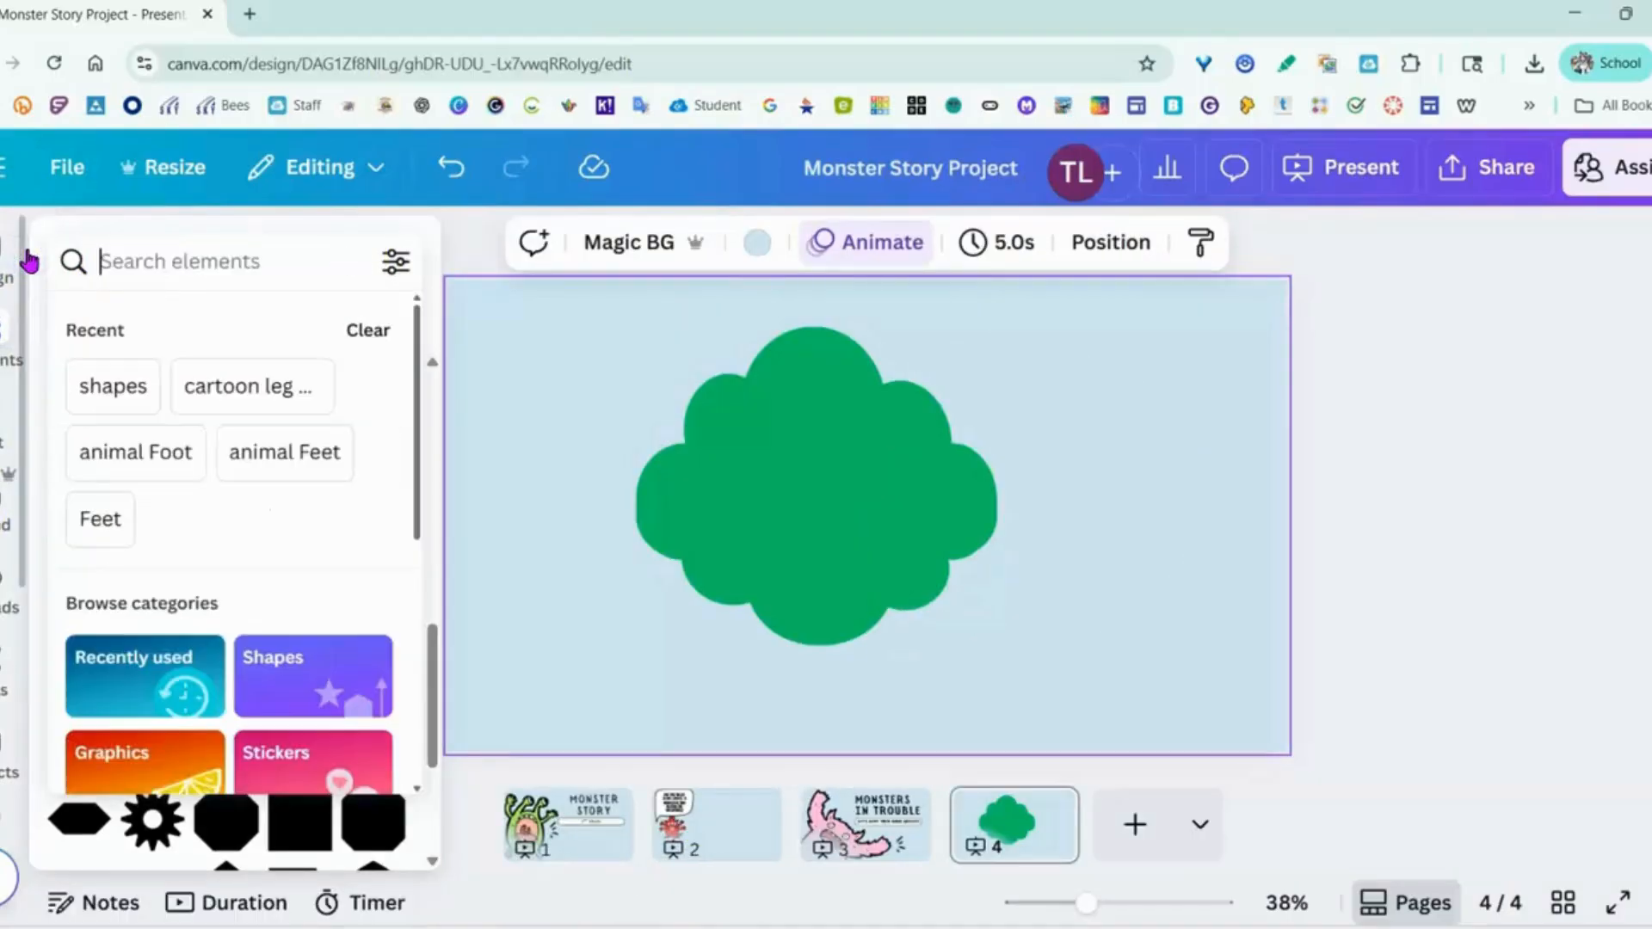
text(ery)
key(BackSpace)
key(BackSpace)
key(BackSpace)
text(eyes)
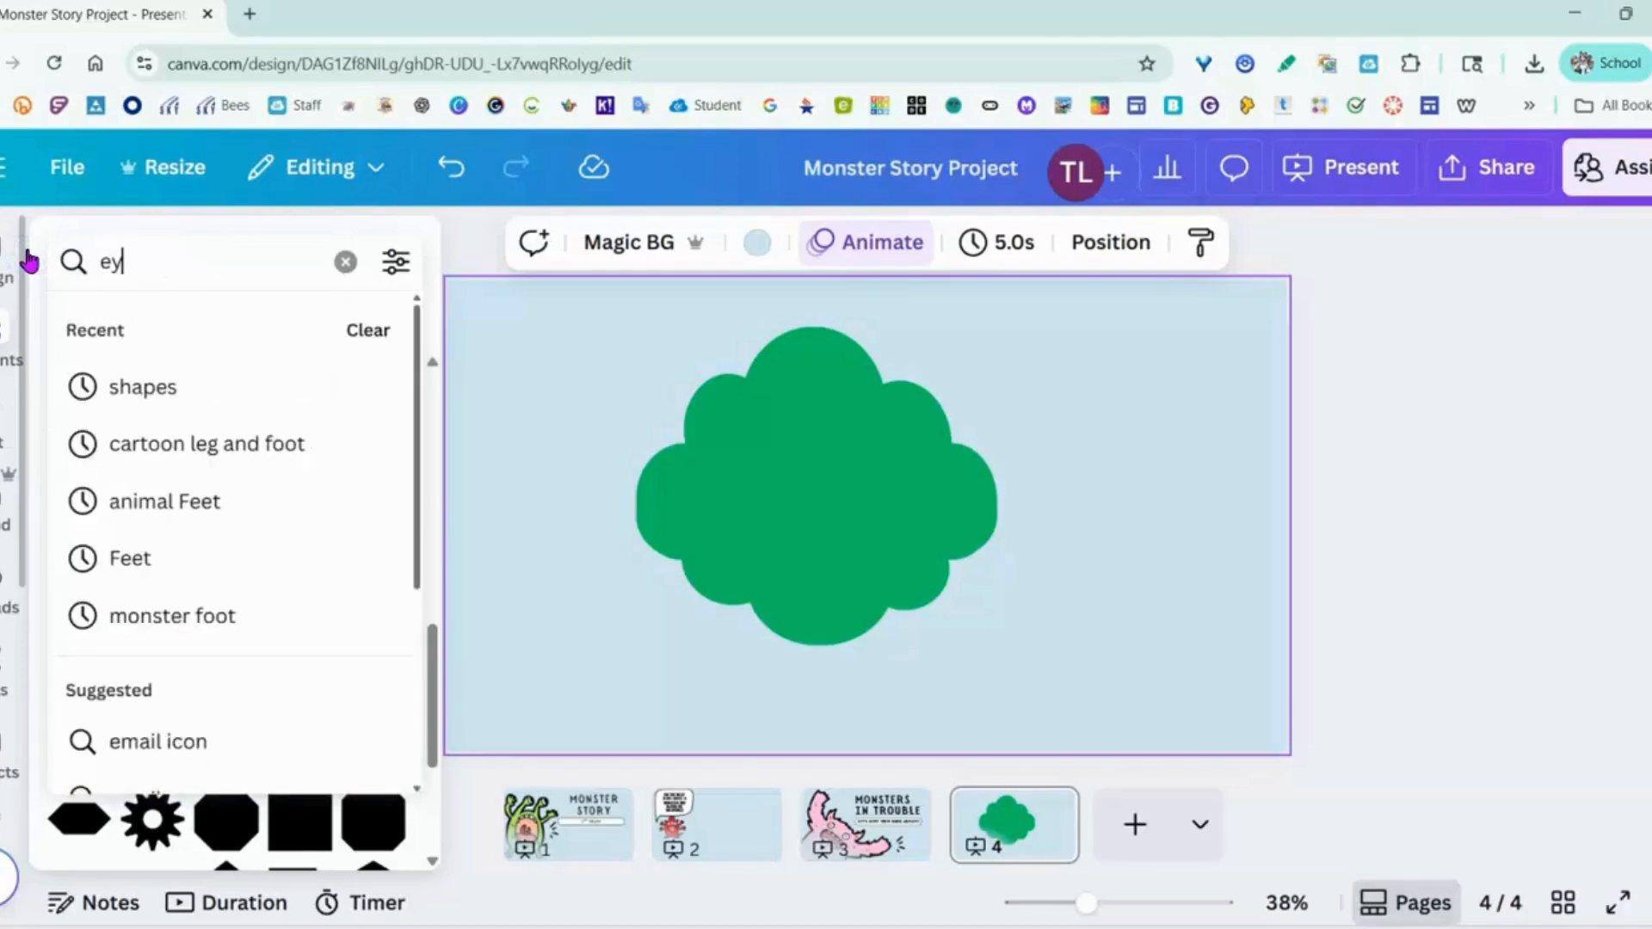
key(Return)
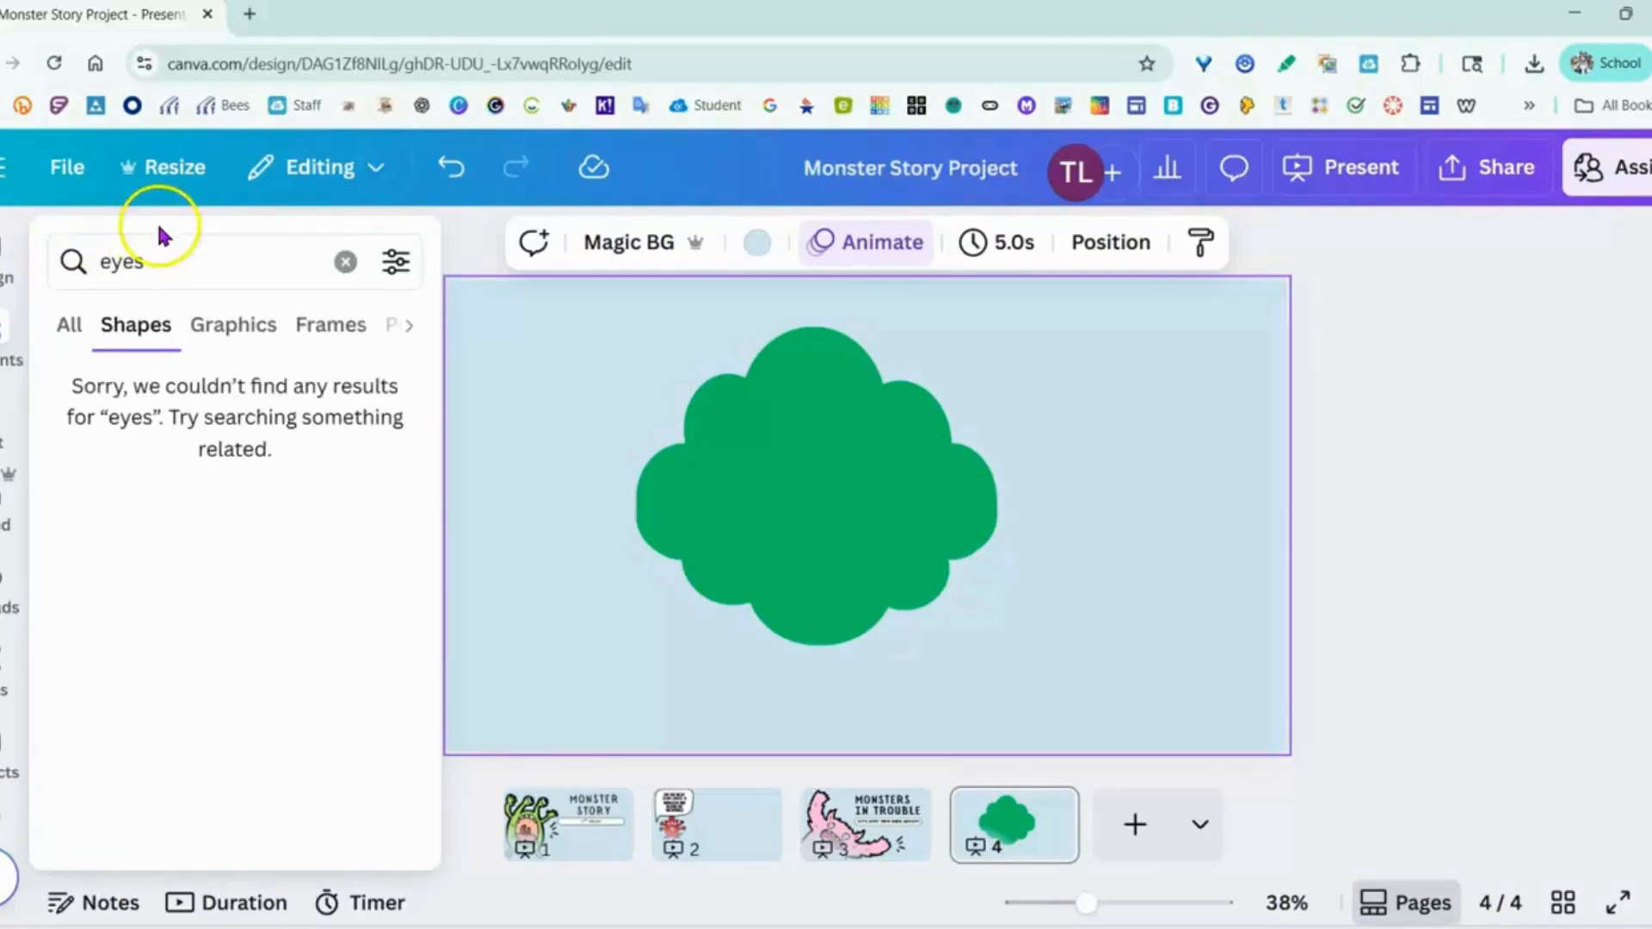
click(67, 327)
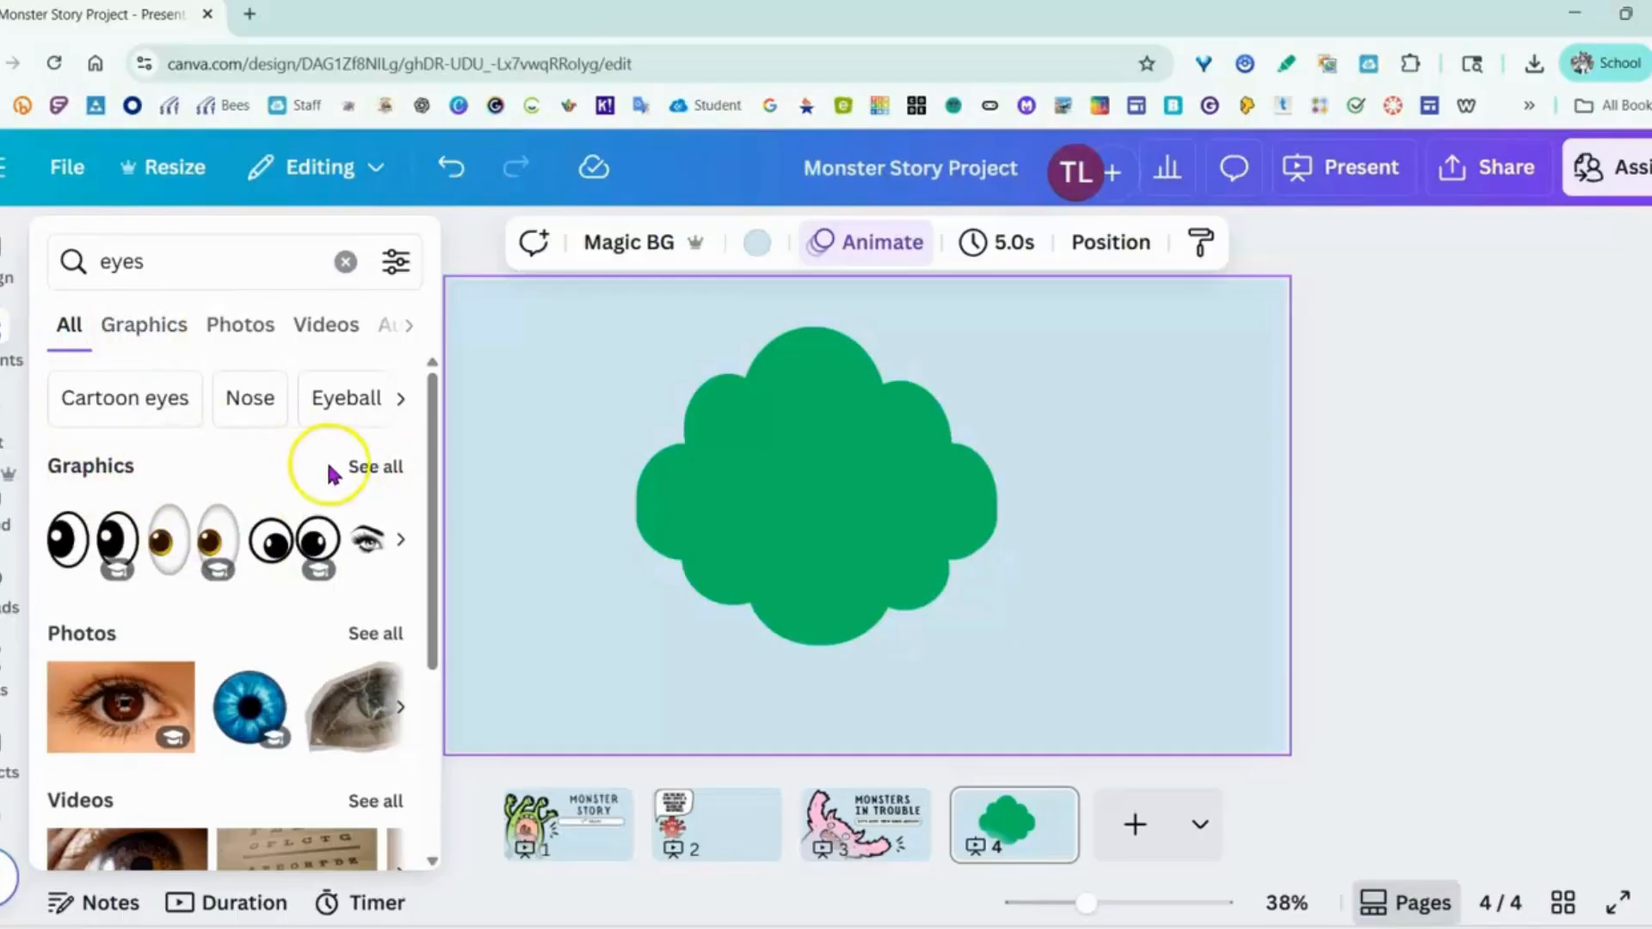
click(372, 467)
- Look through the eye graphics for a pair that suits the monster
scroll(258, 594, down, 10)
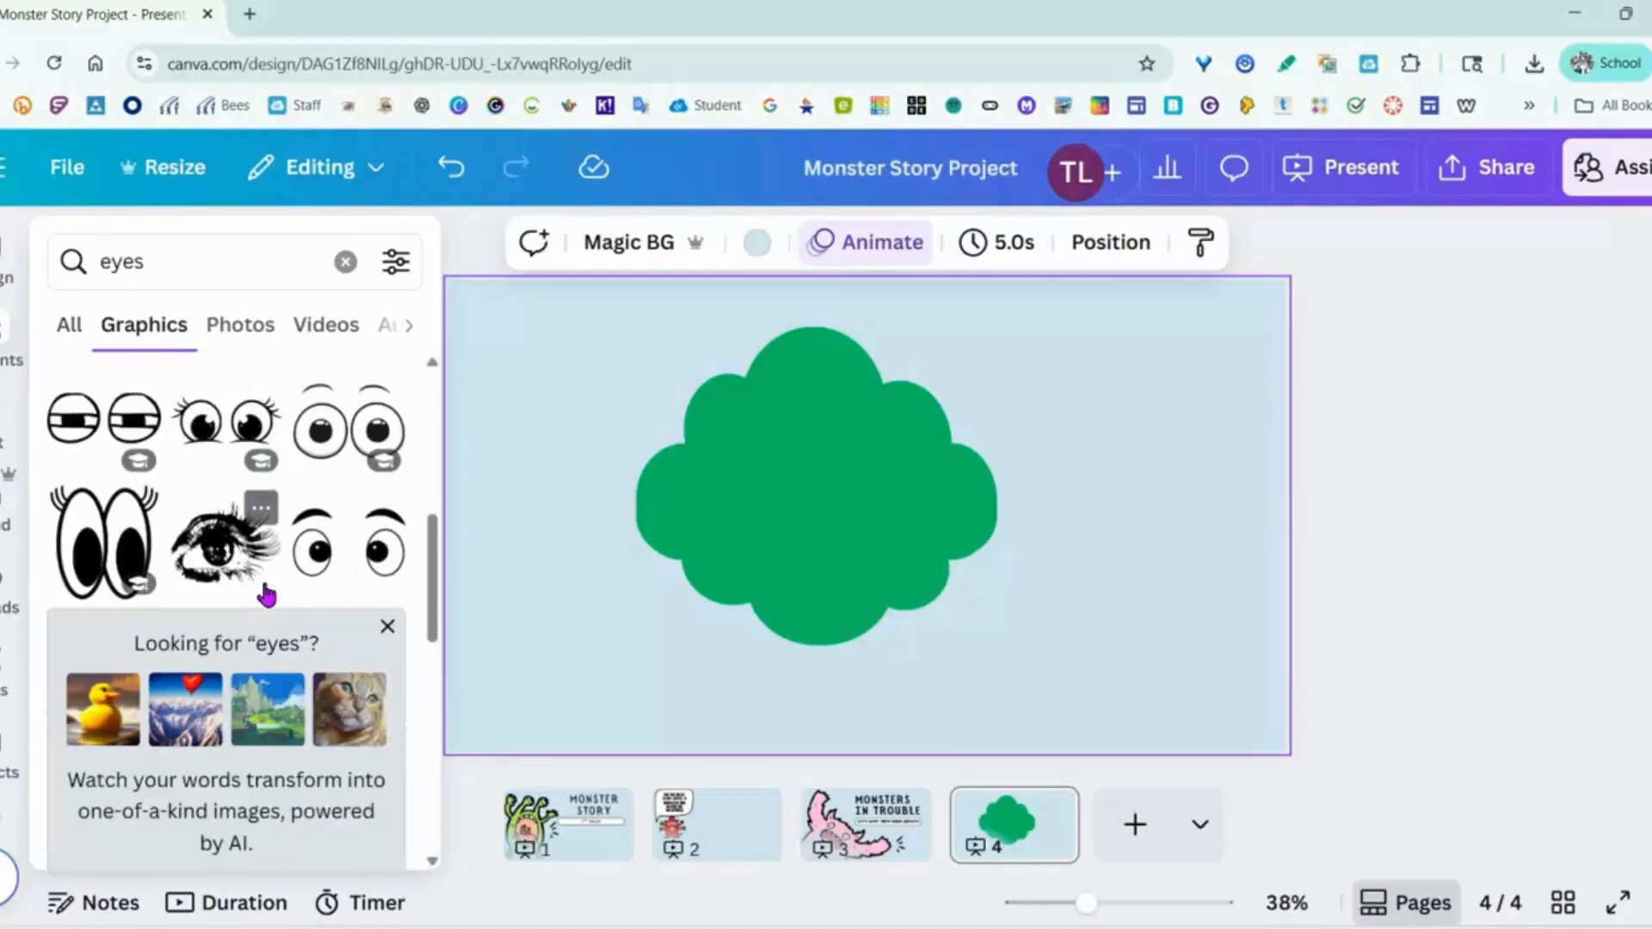
scroll(266, 594, down, 5)
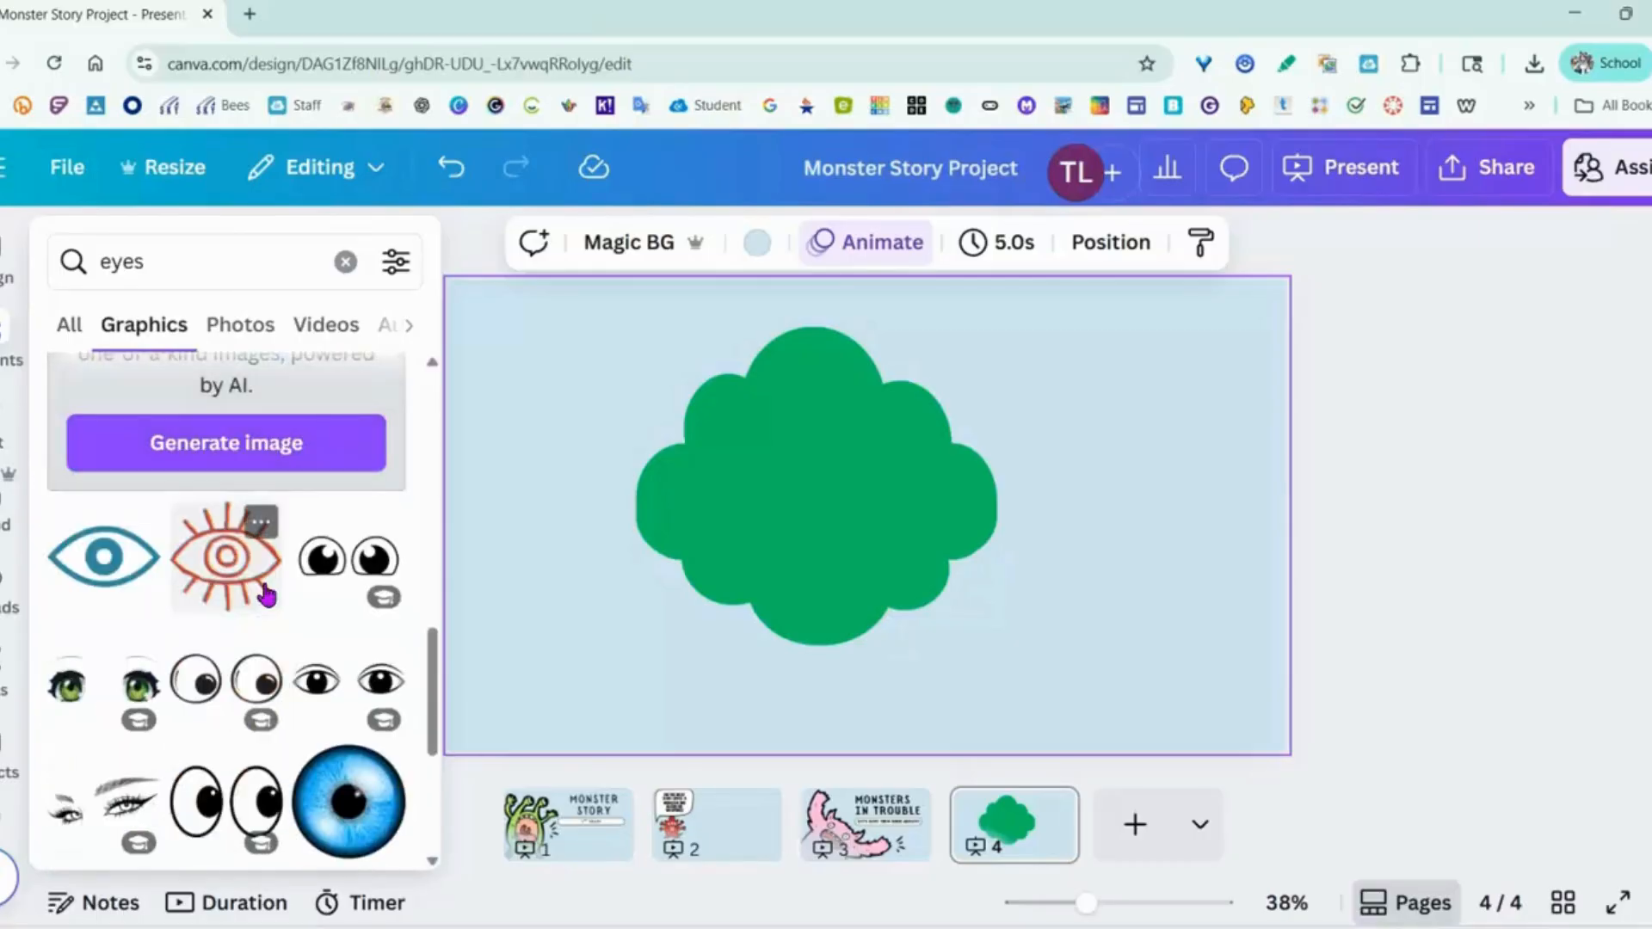
scroll(267, 594, down, 3)
scroll(267, 594, down, 3)
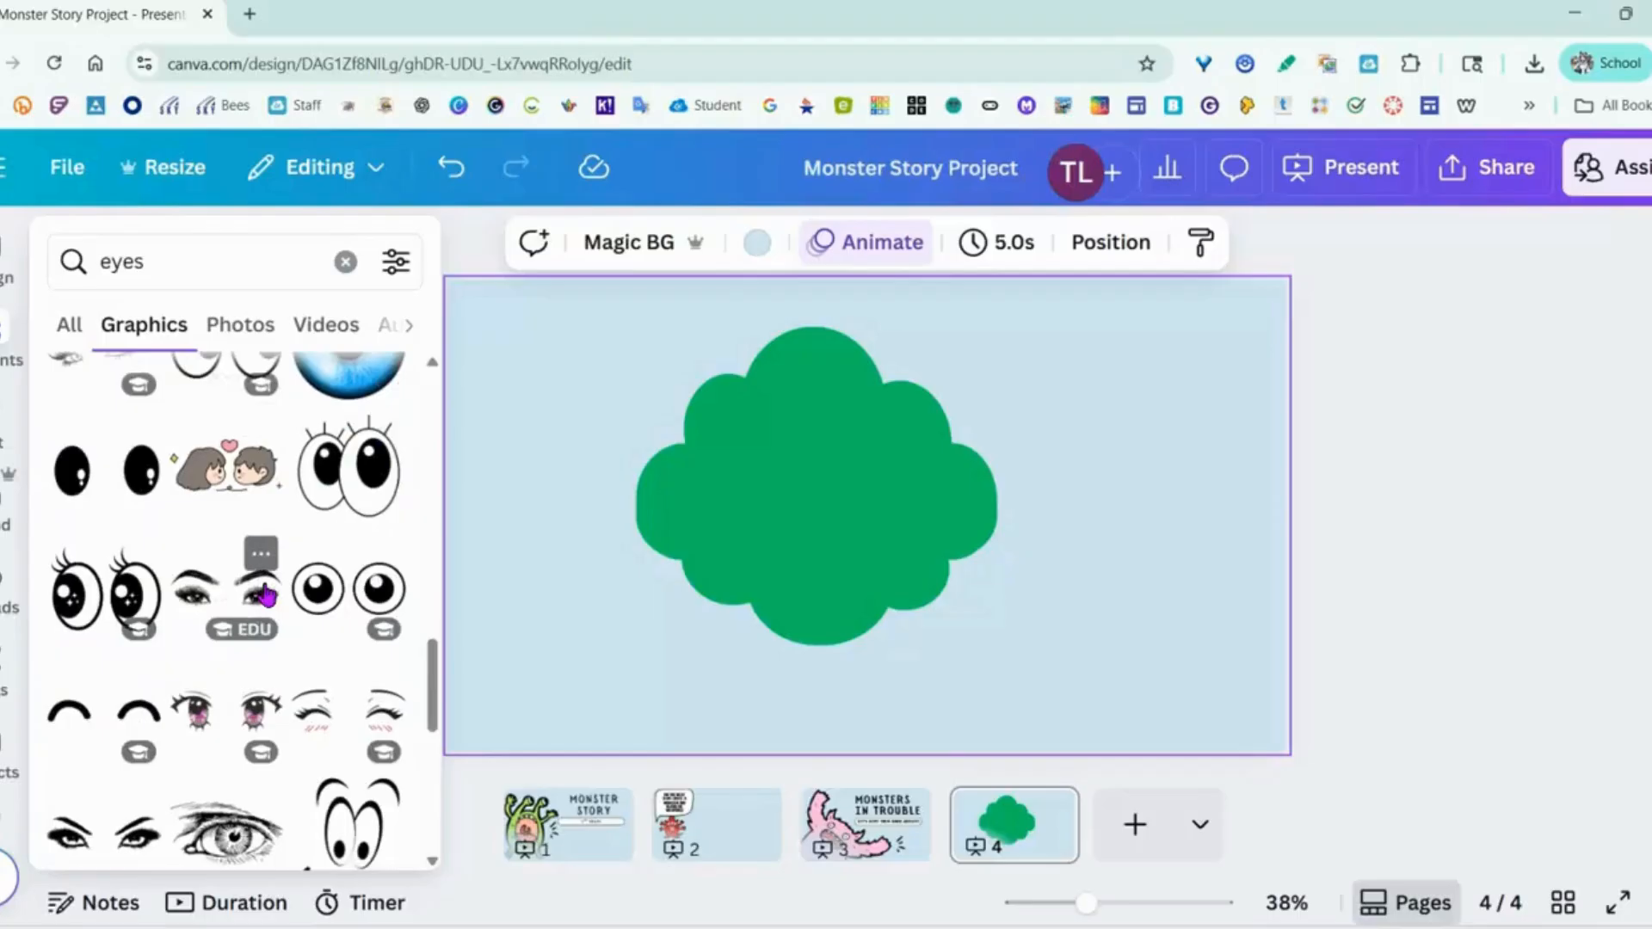
scroll(266, 594, down, 3)
scroll(267, 593, down, 5)
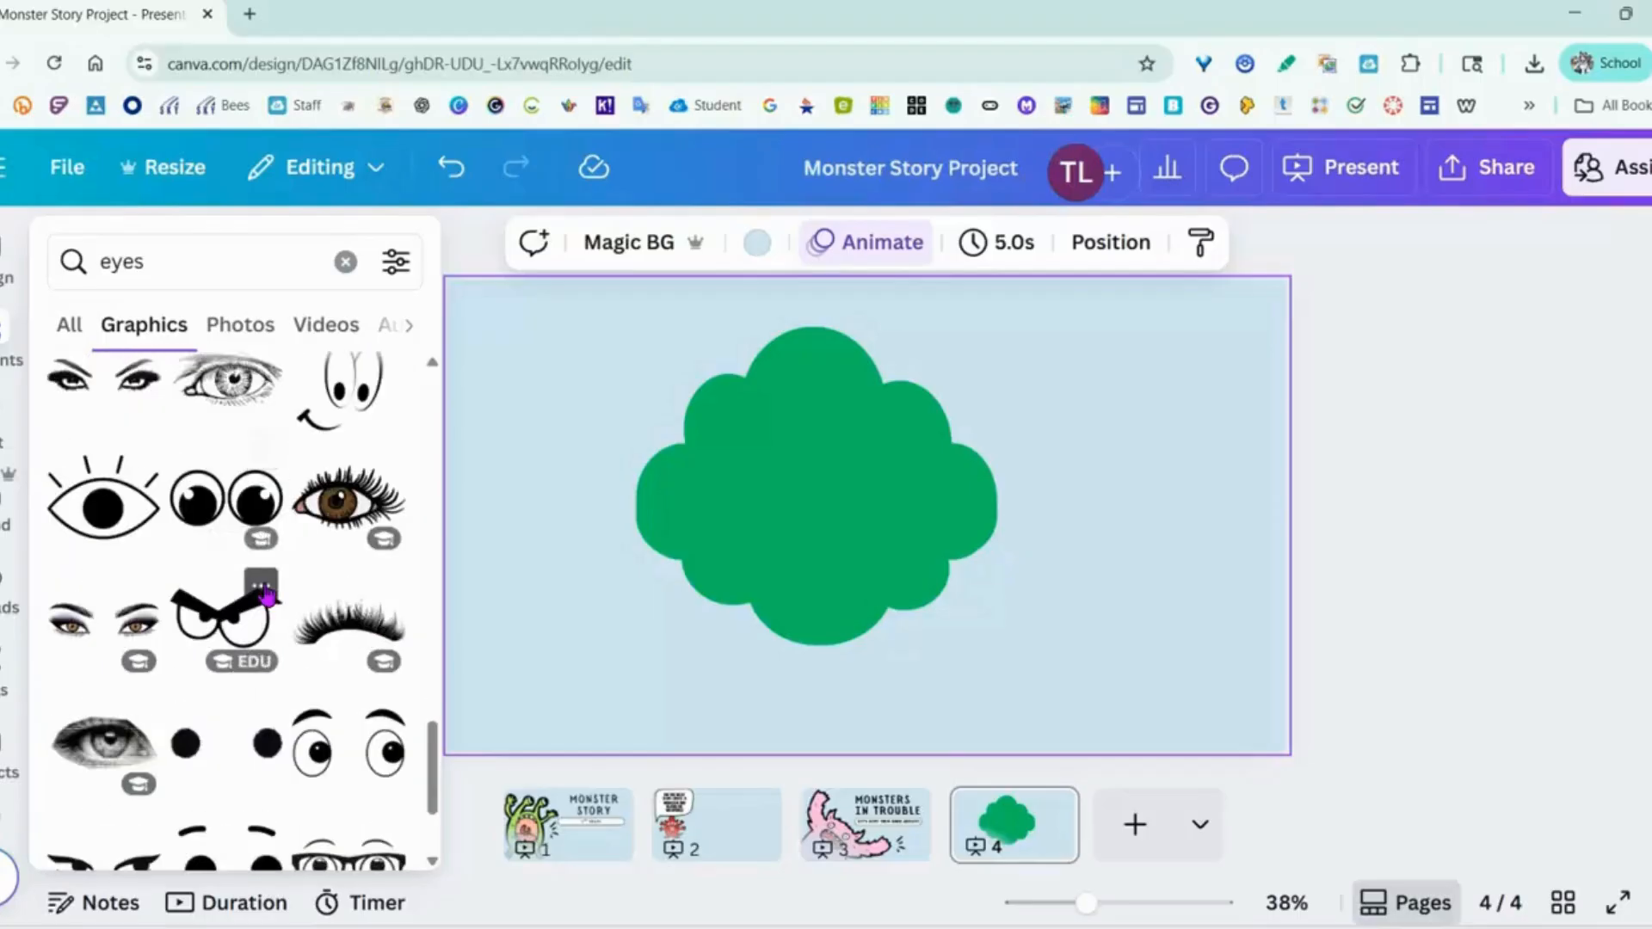
scroll(265, 594, down, 5)
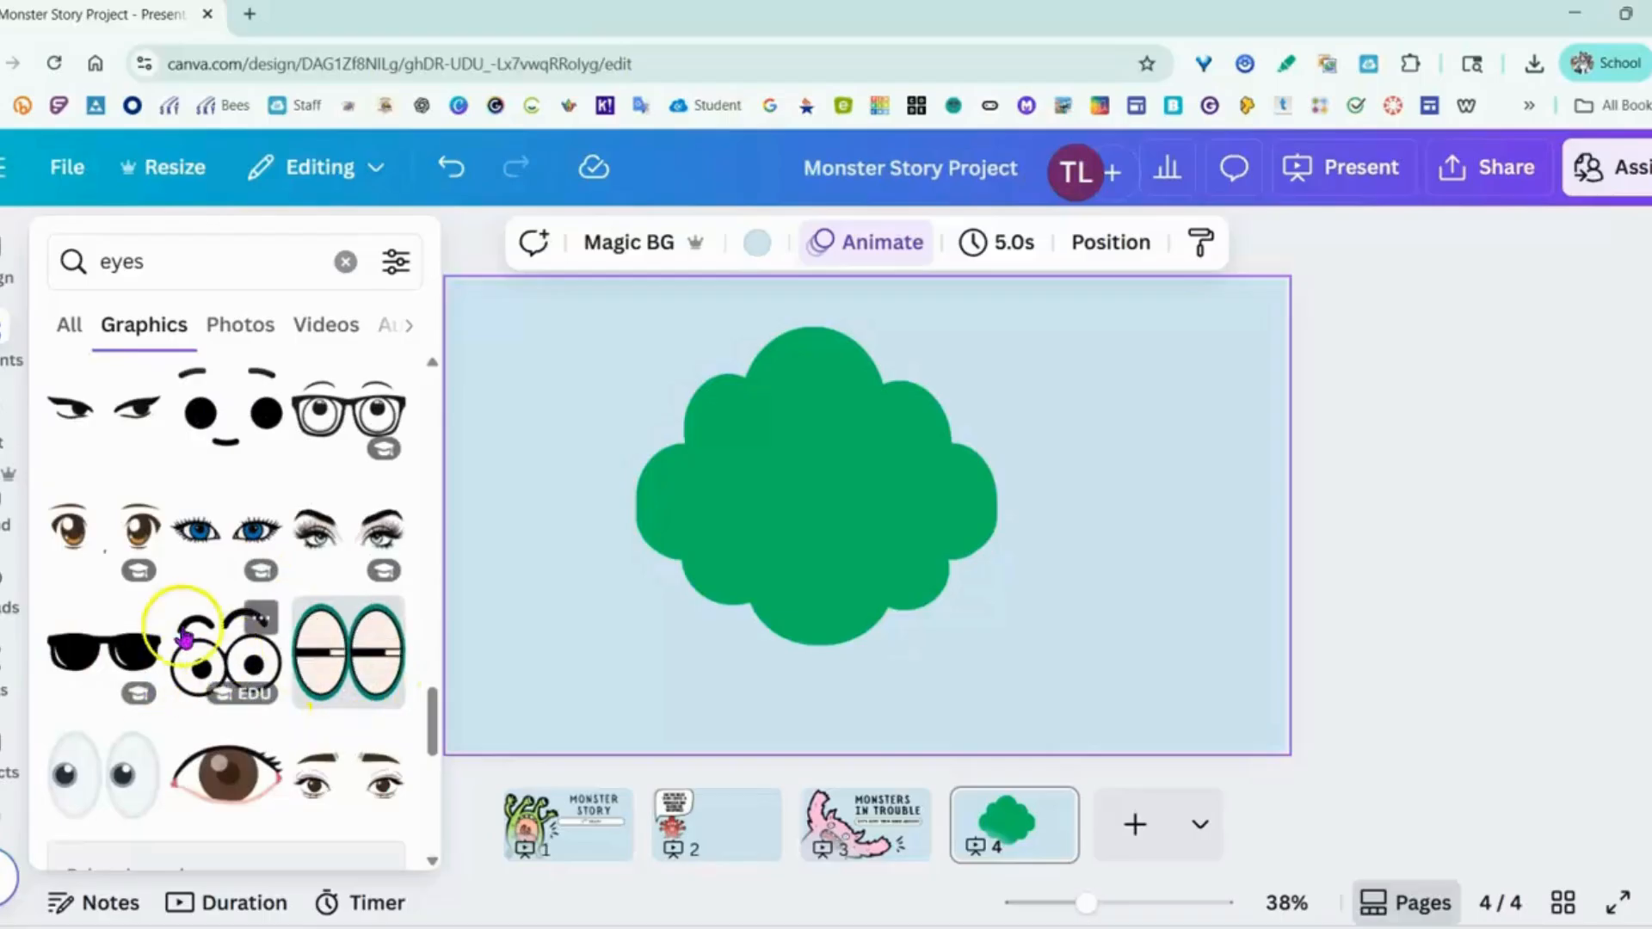
scroll(194, 526, down, 6)
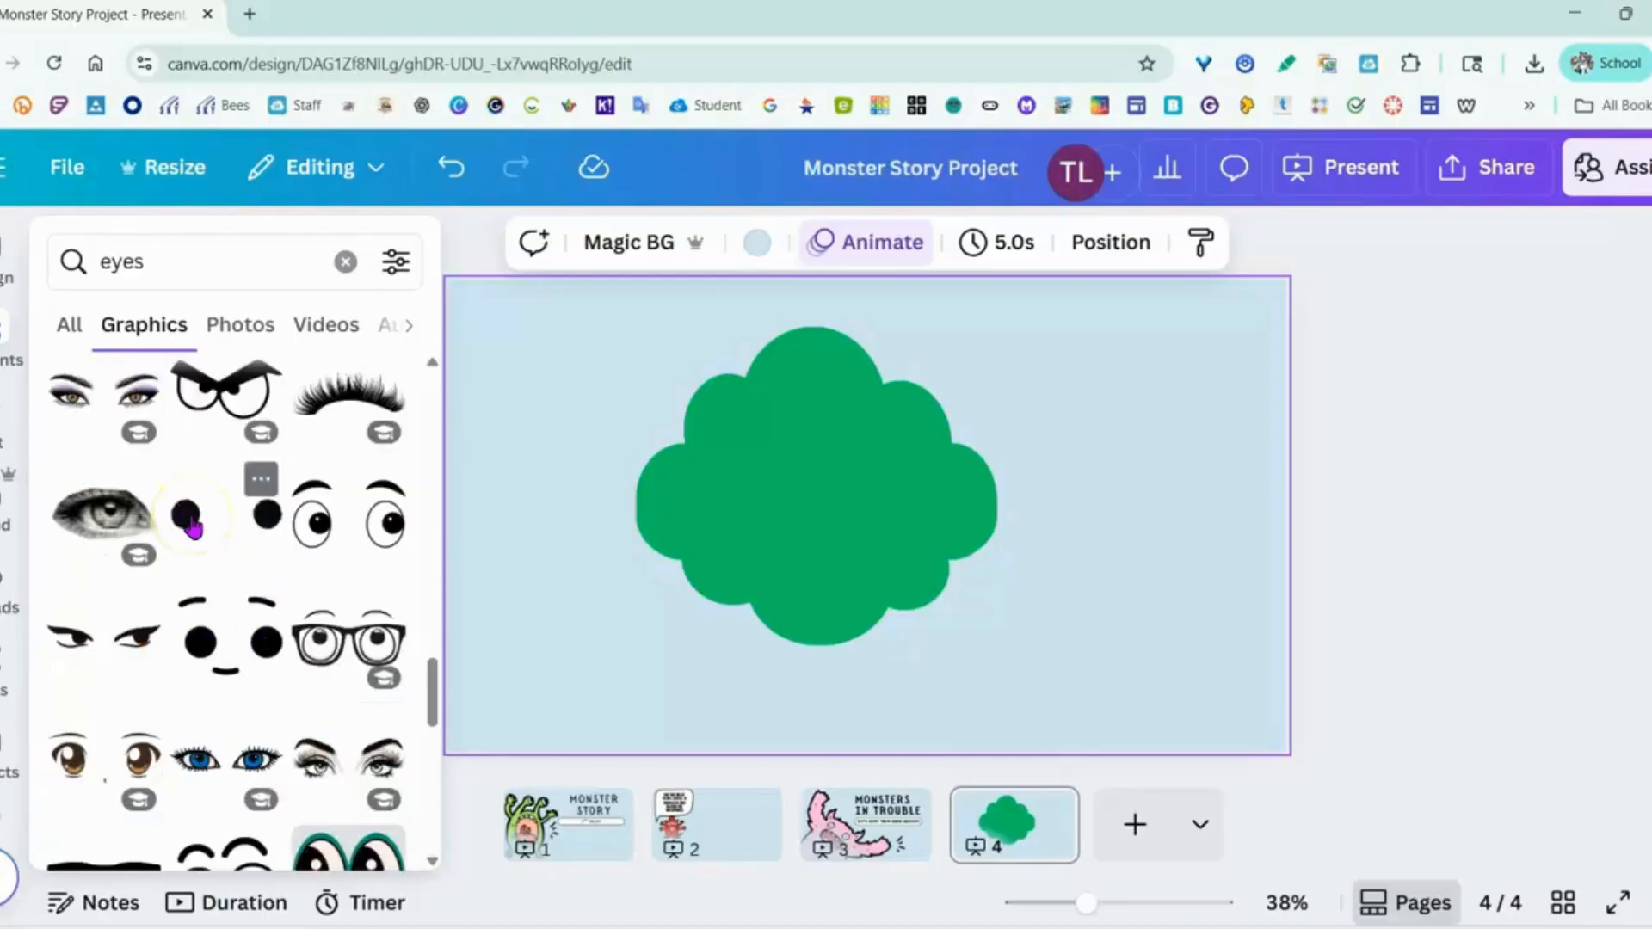
scroll(195, 526, down, 6)
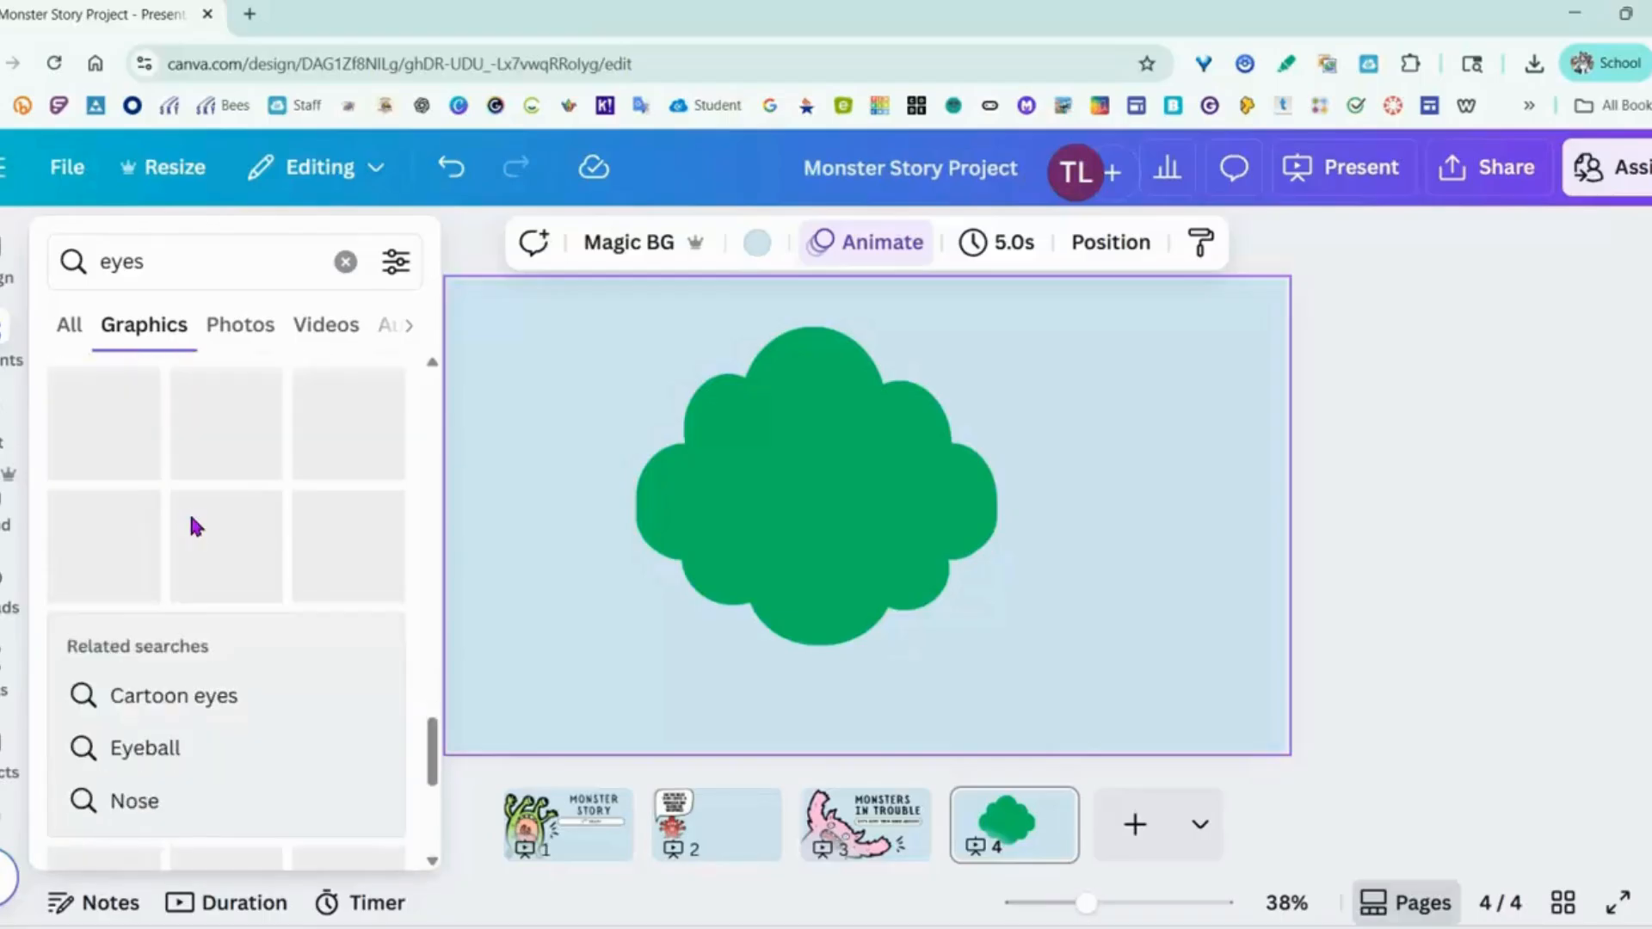
- Refine the elements search to "monster eyes"
click(5, 251)
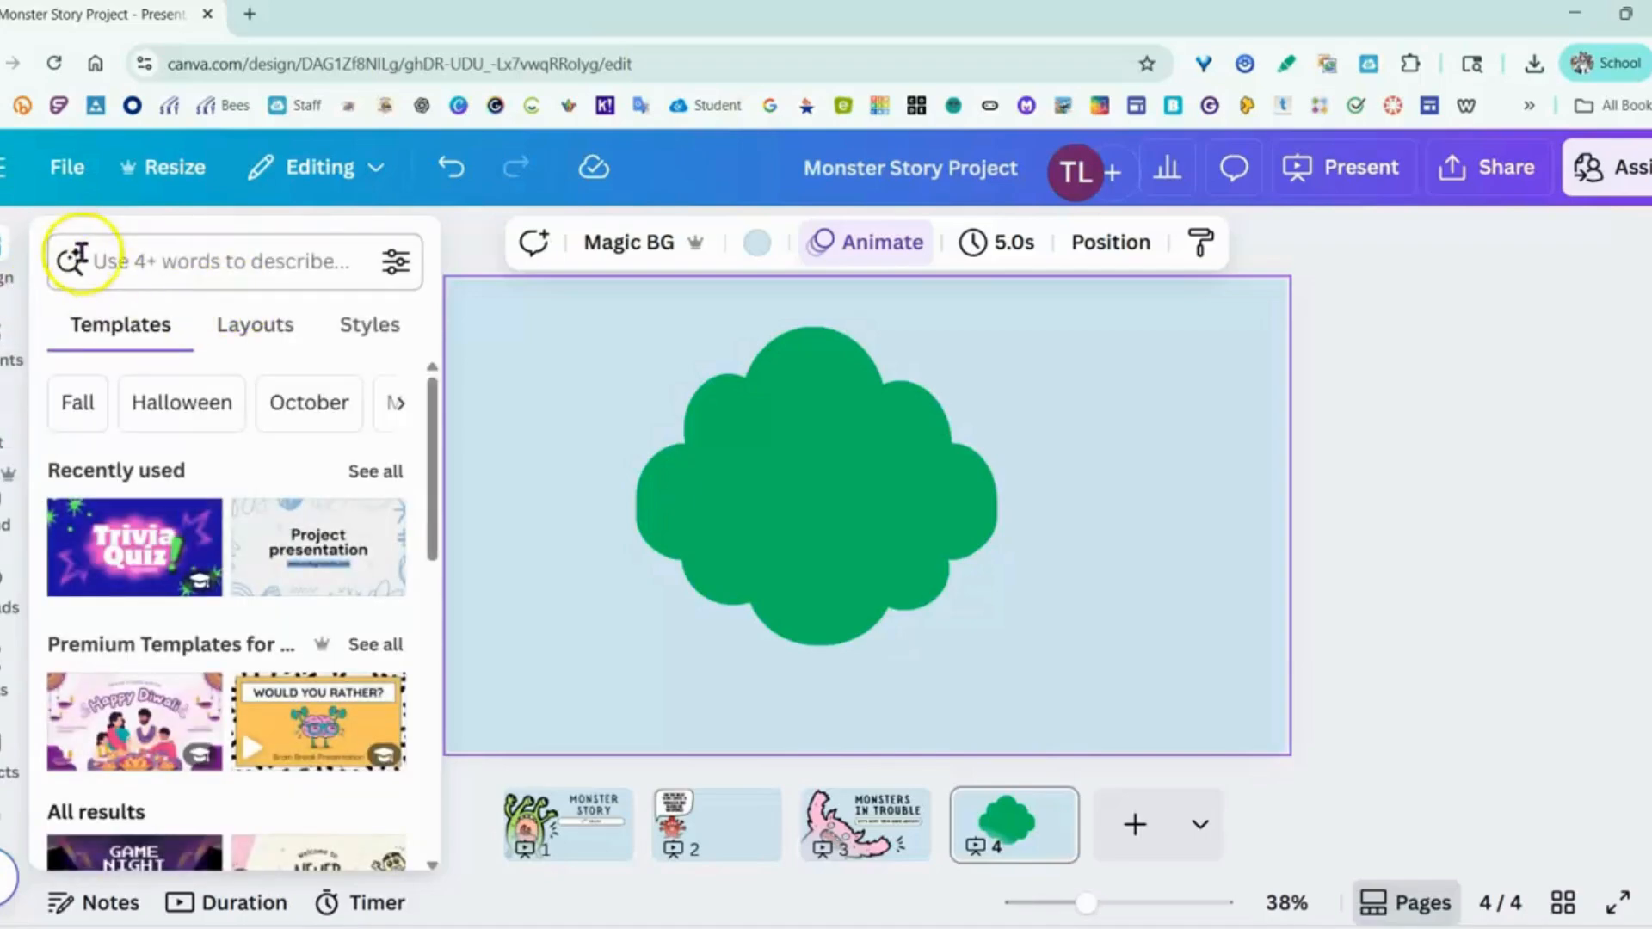
click(120, 261)
click(244, 253)
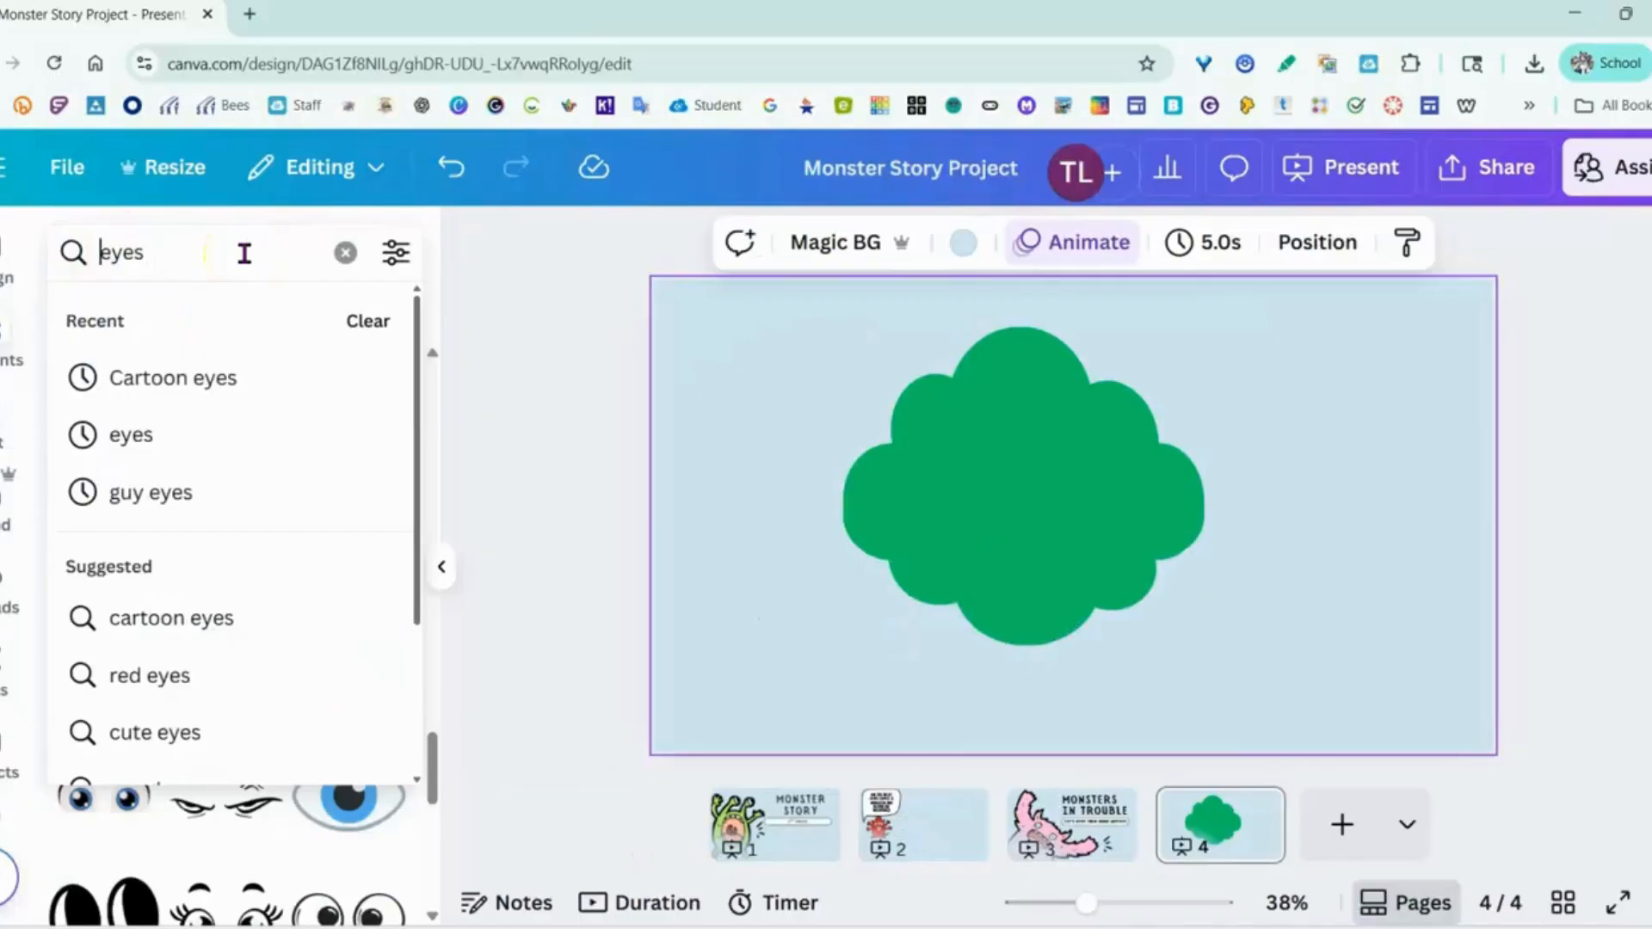
key(Home)
text(monster)
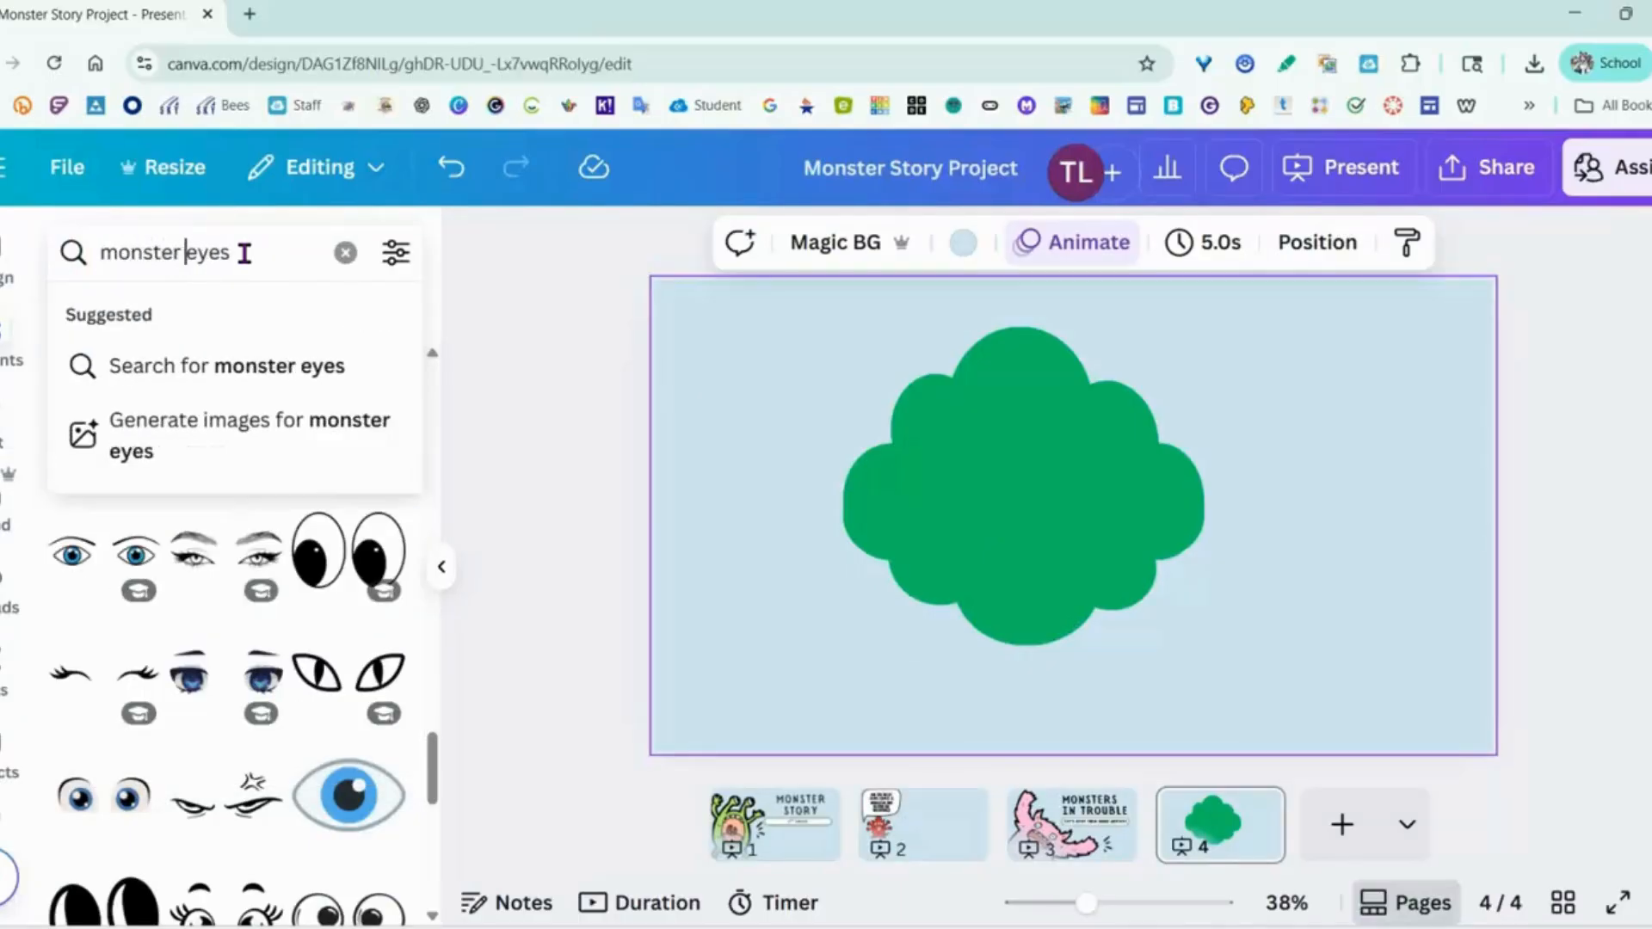
key(Return)
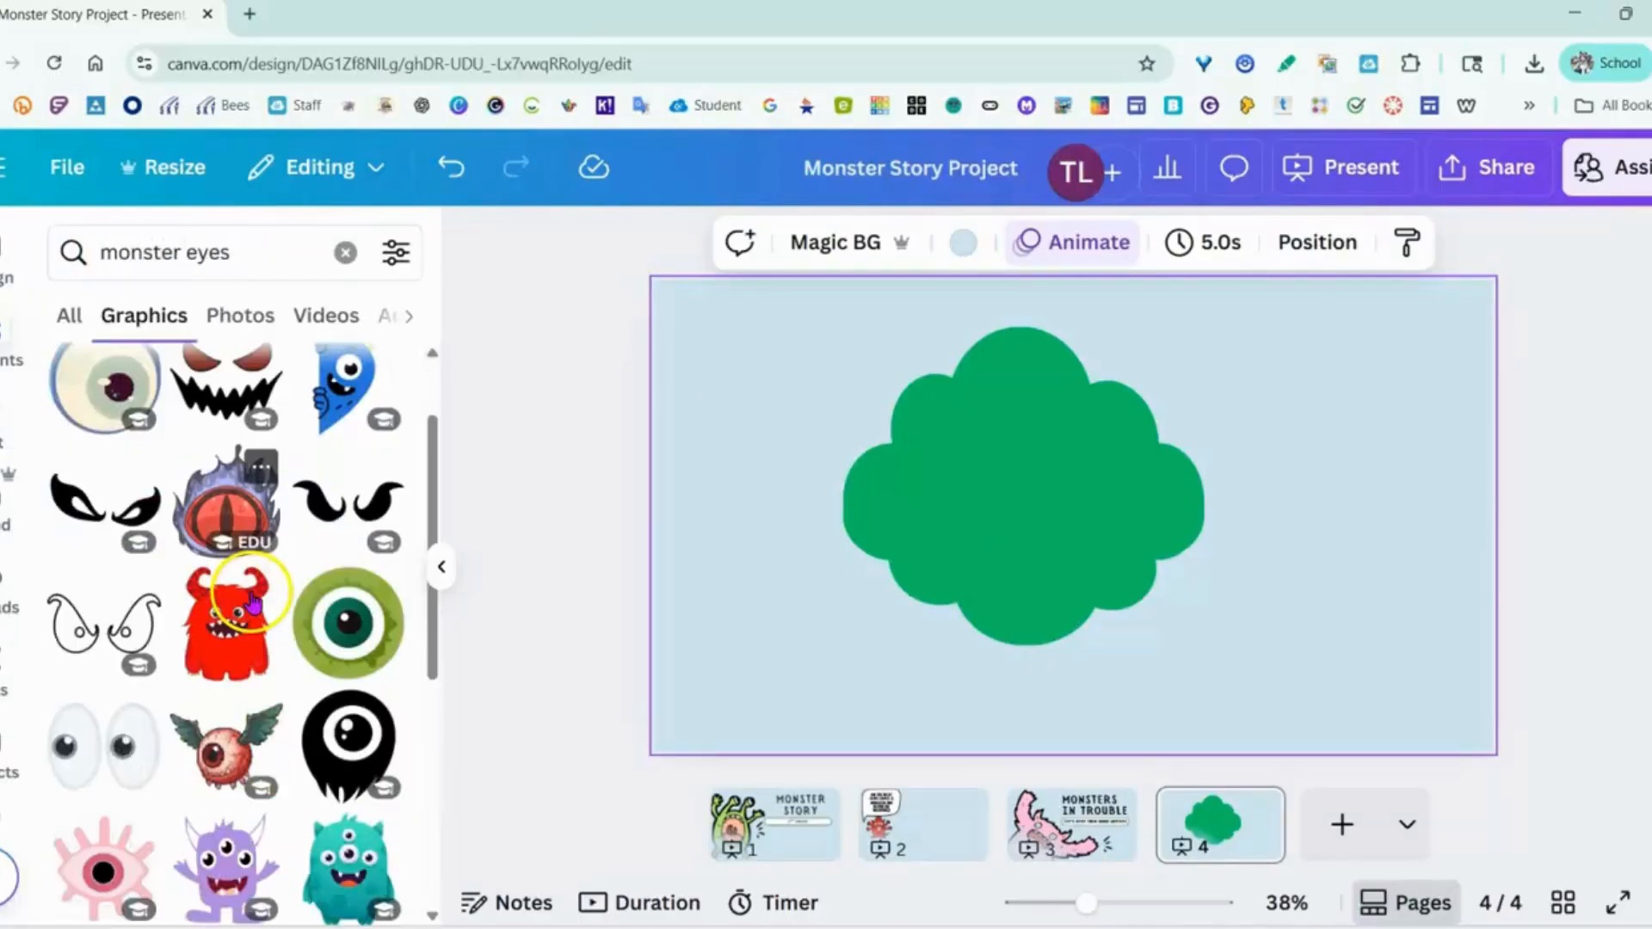
- Add the angry bloodshot monster eyes graphic, shrink it to fit the body, and center it on the body's upper half
scroll(250, 594, down, 1)
scroll(302, 691, down, 2)
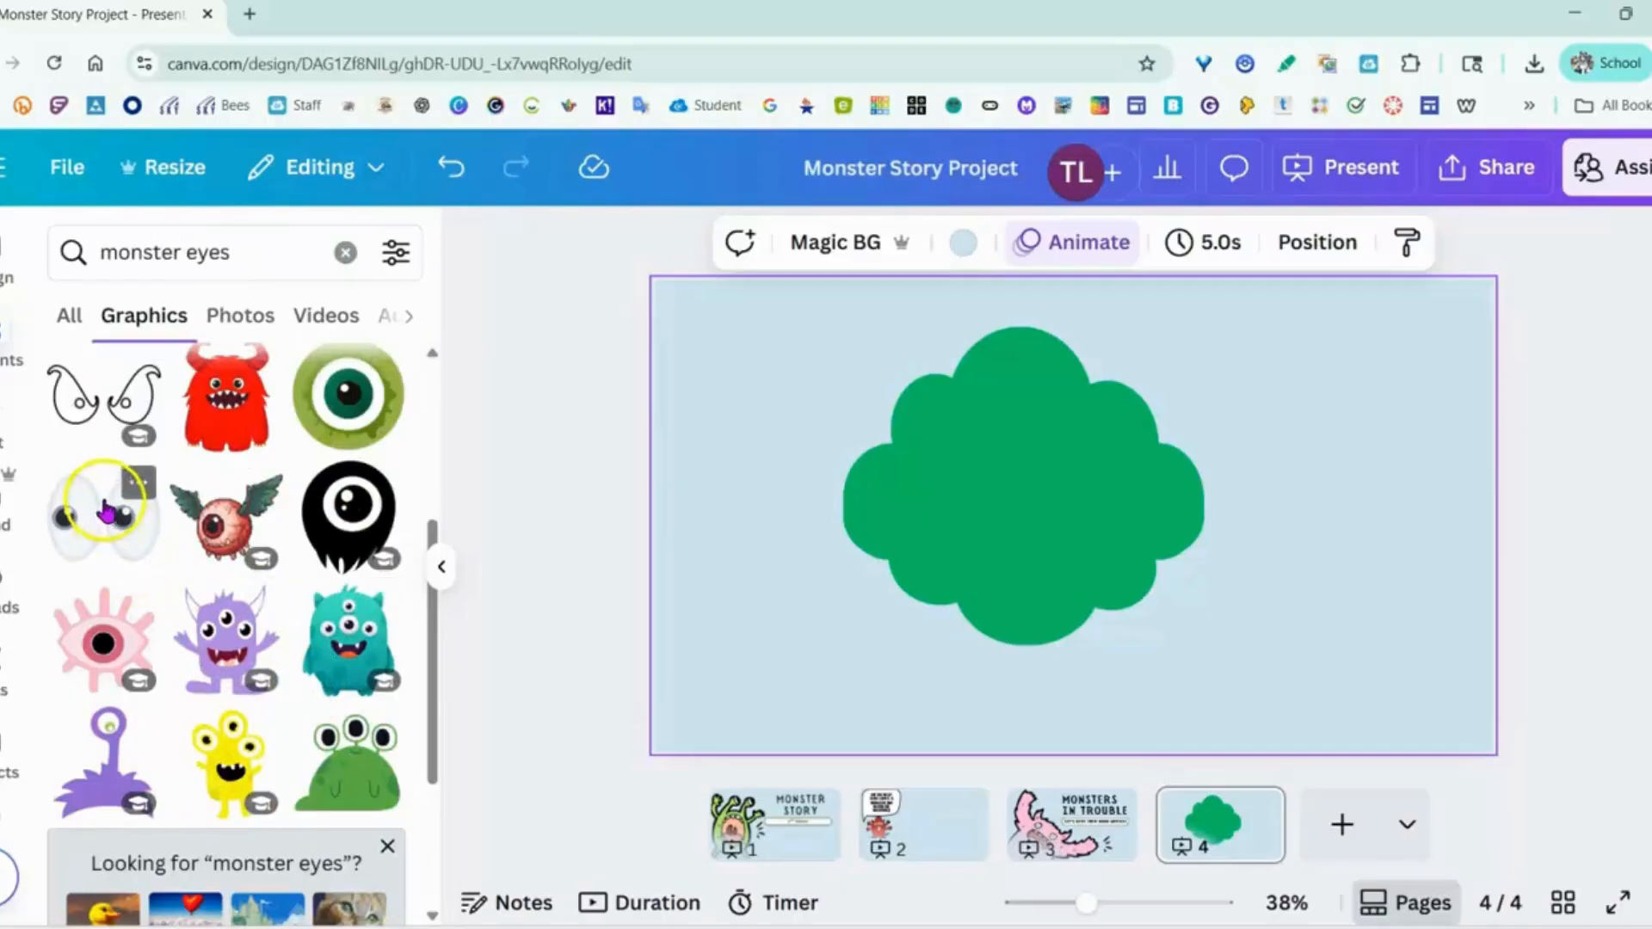
scroll(221, 618, down, 8)
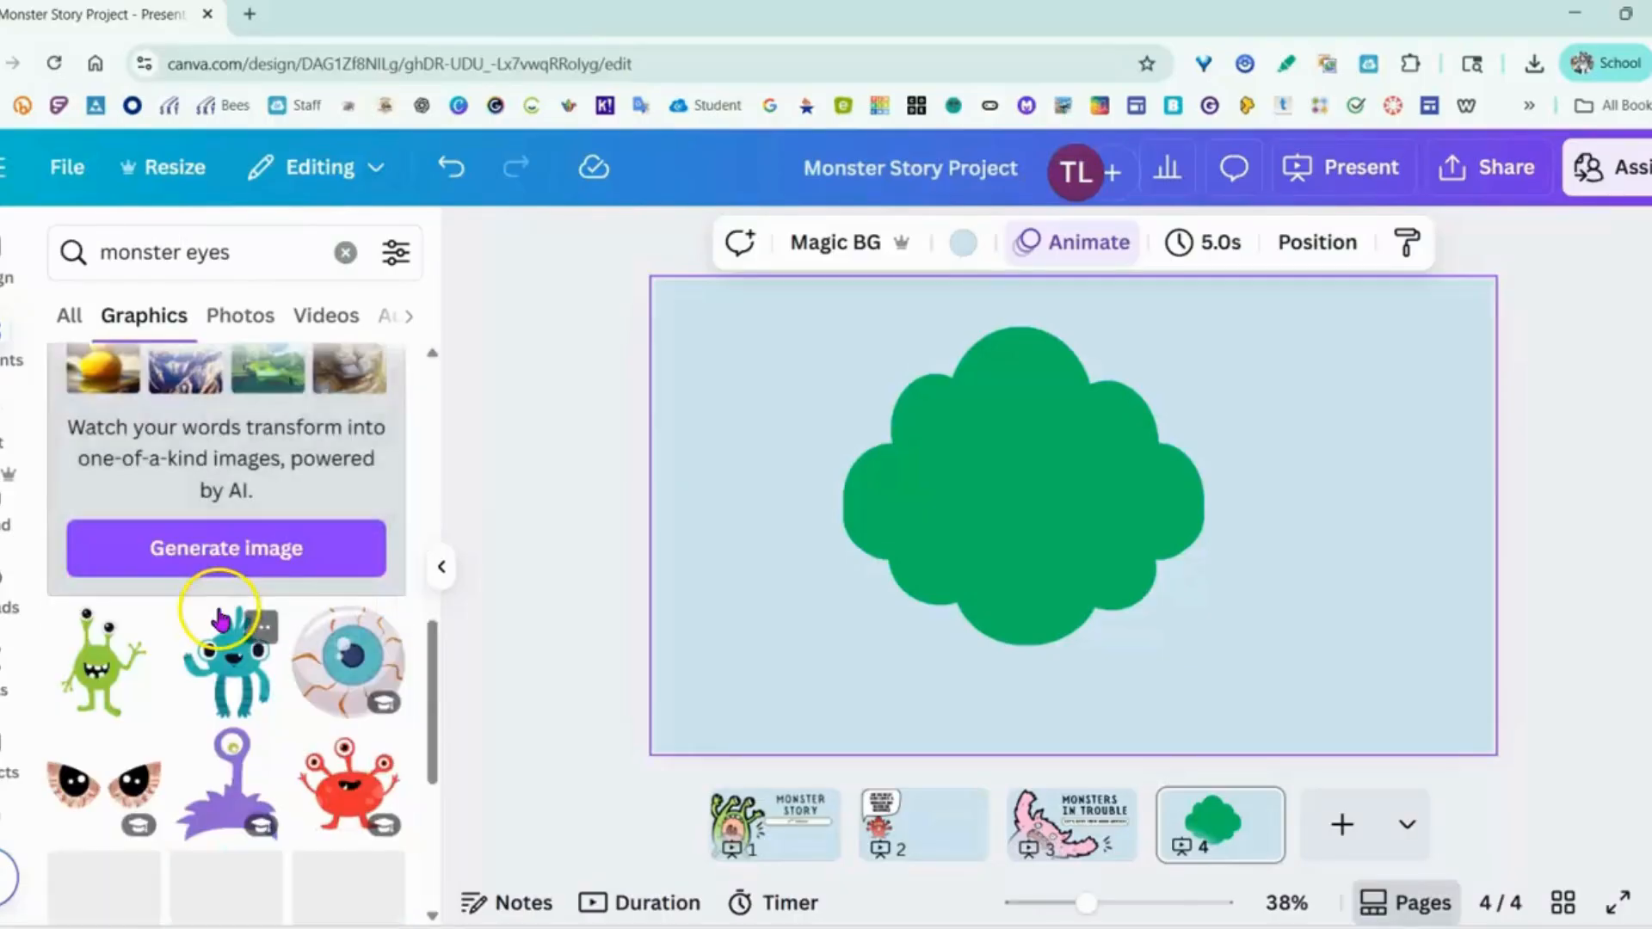
scroll(221, 618, down, 4)
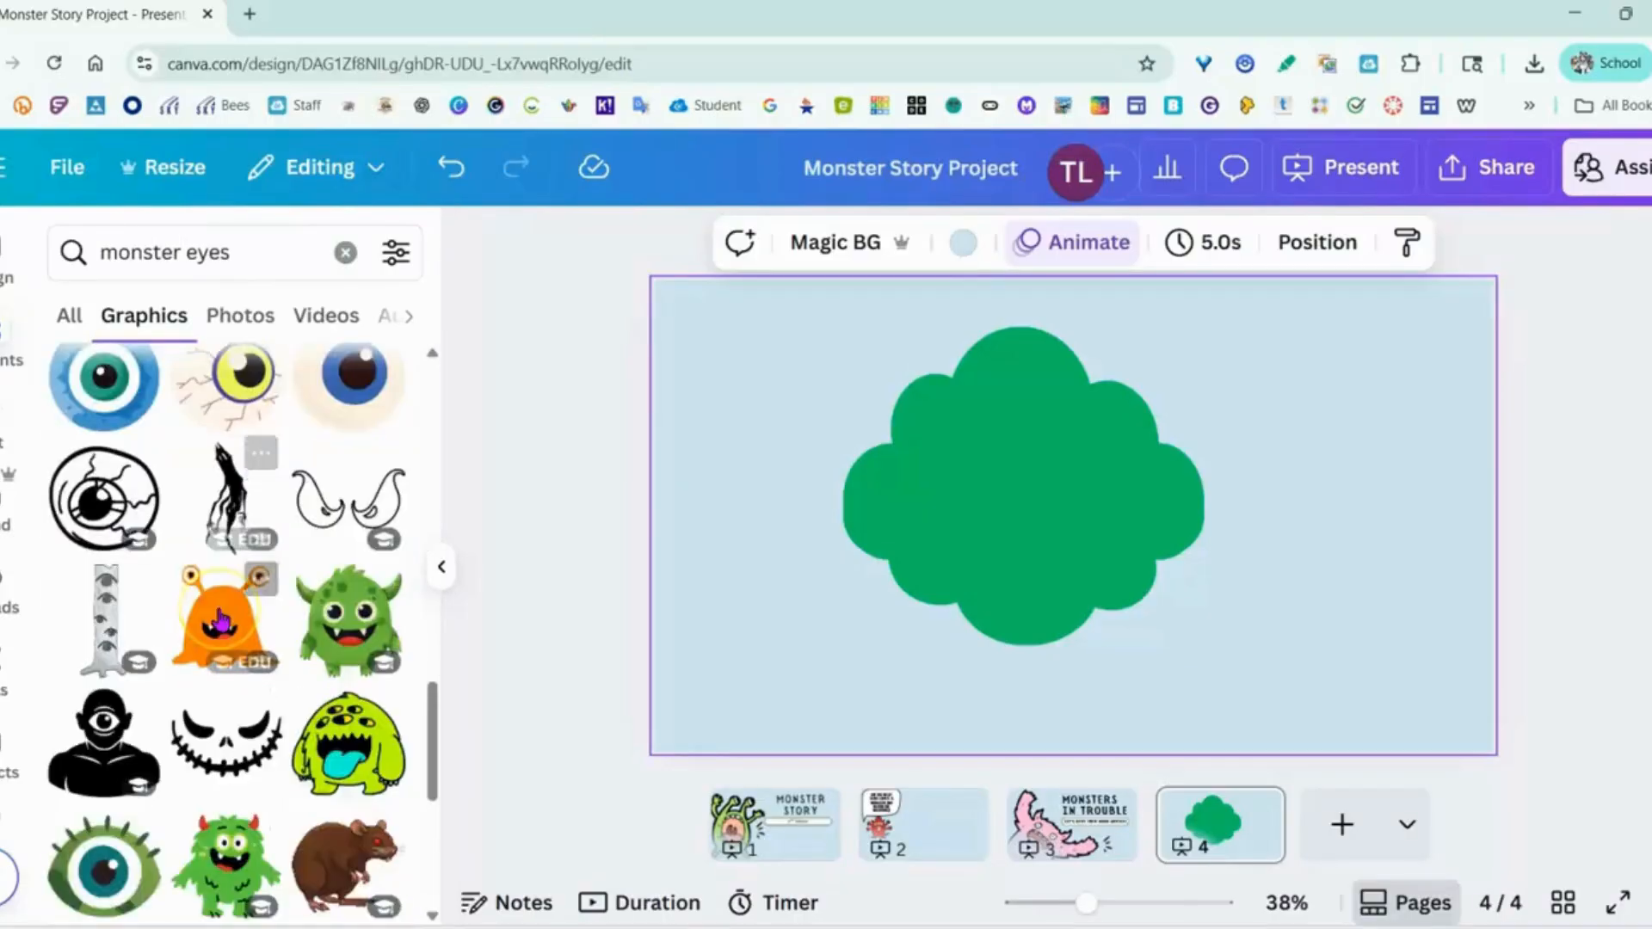
scroll(222, 619, up, 4)
scroll(221, 620, up, 2)
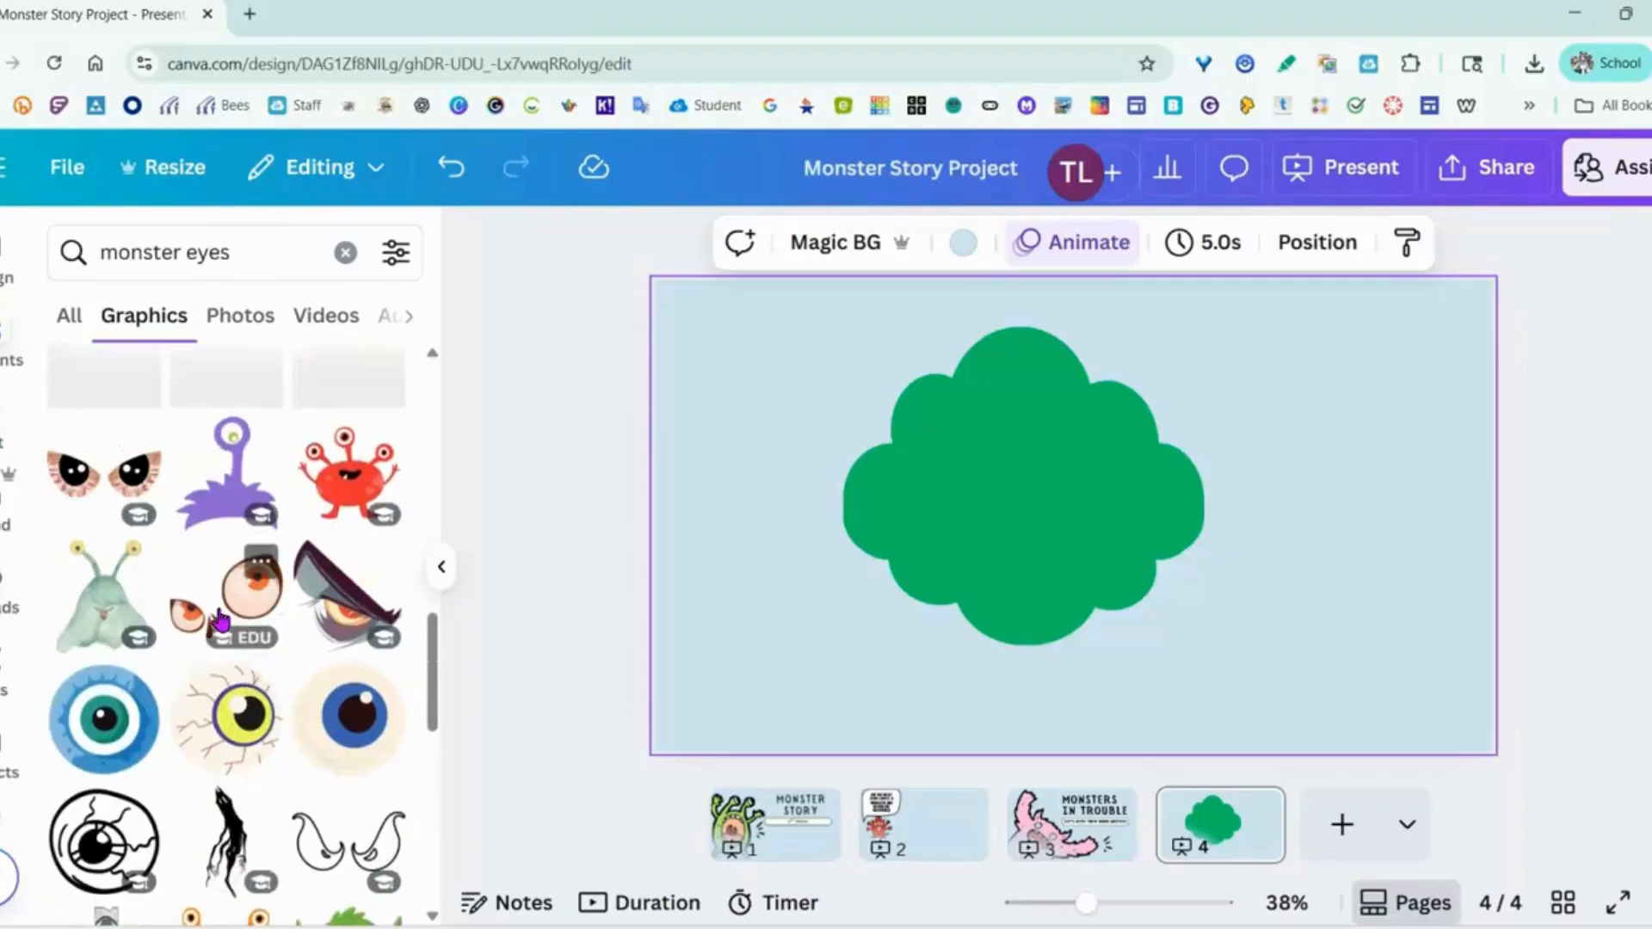
click(134, 489)
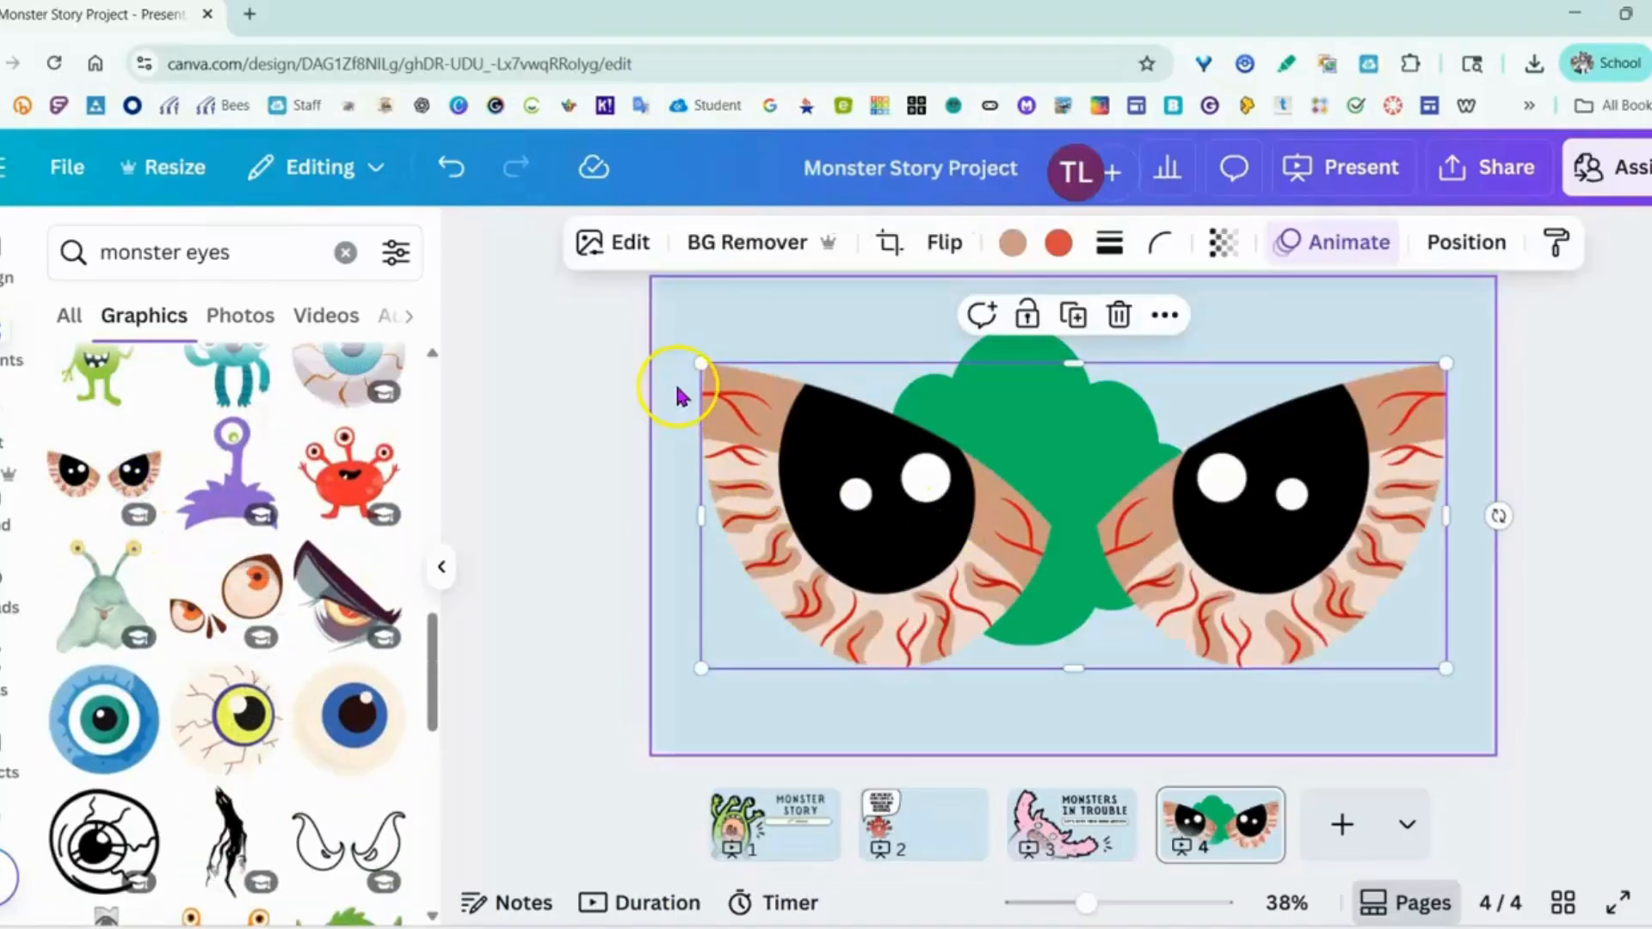
drag(700, 356, 942, 443)
drag(1144, 500, 986, 454)
click(1002, 467)
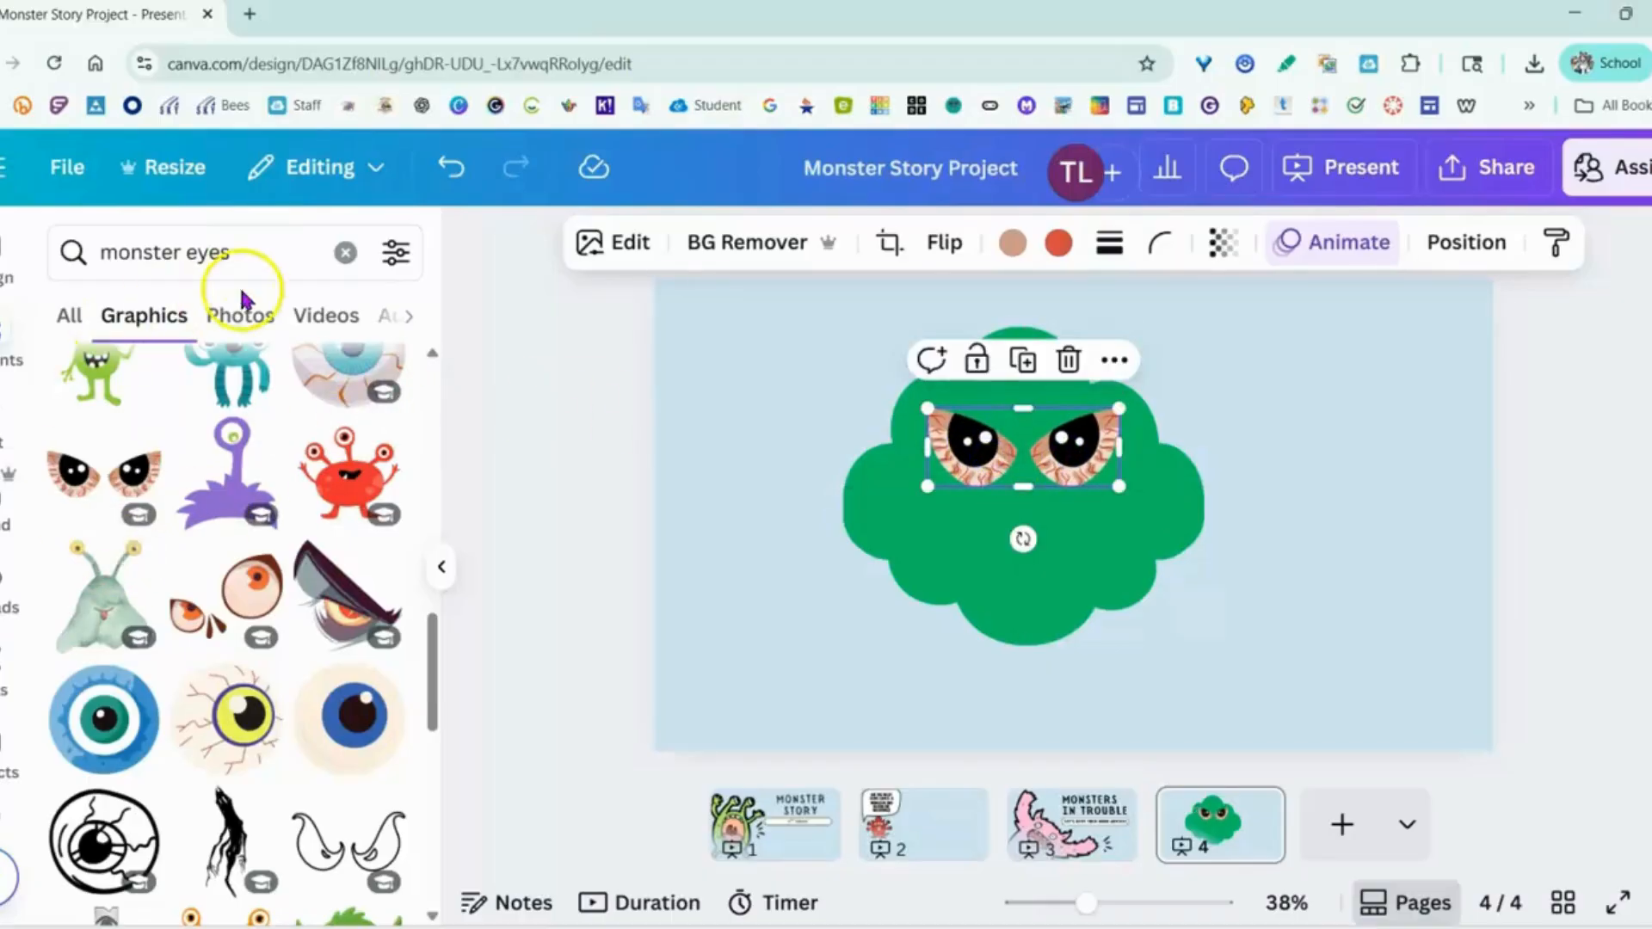
- Replace the elements search with "horns" and show all matching graphics
click(312, 250)
click(349, 252)
click(203, 249)
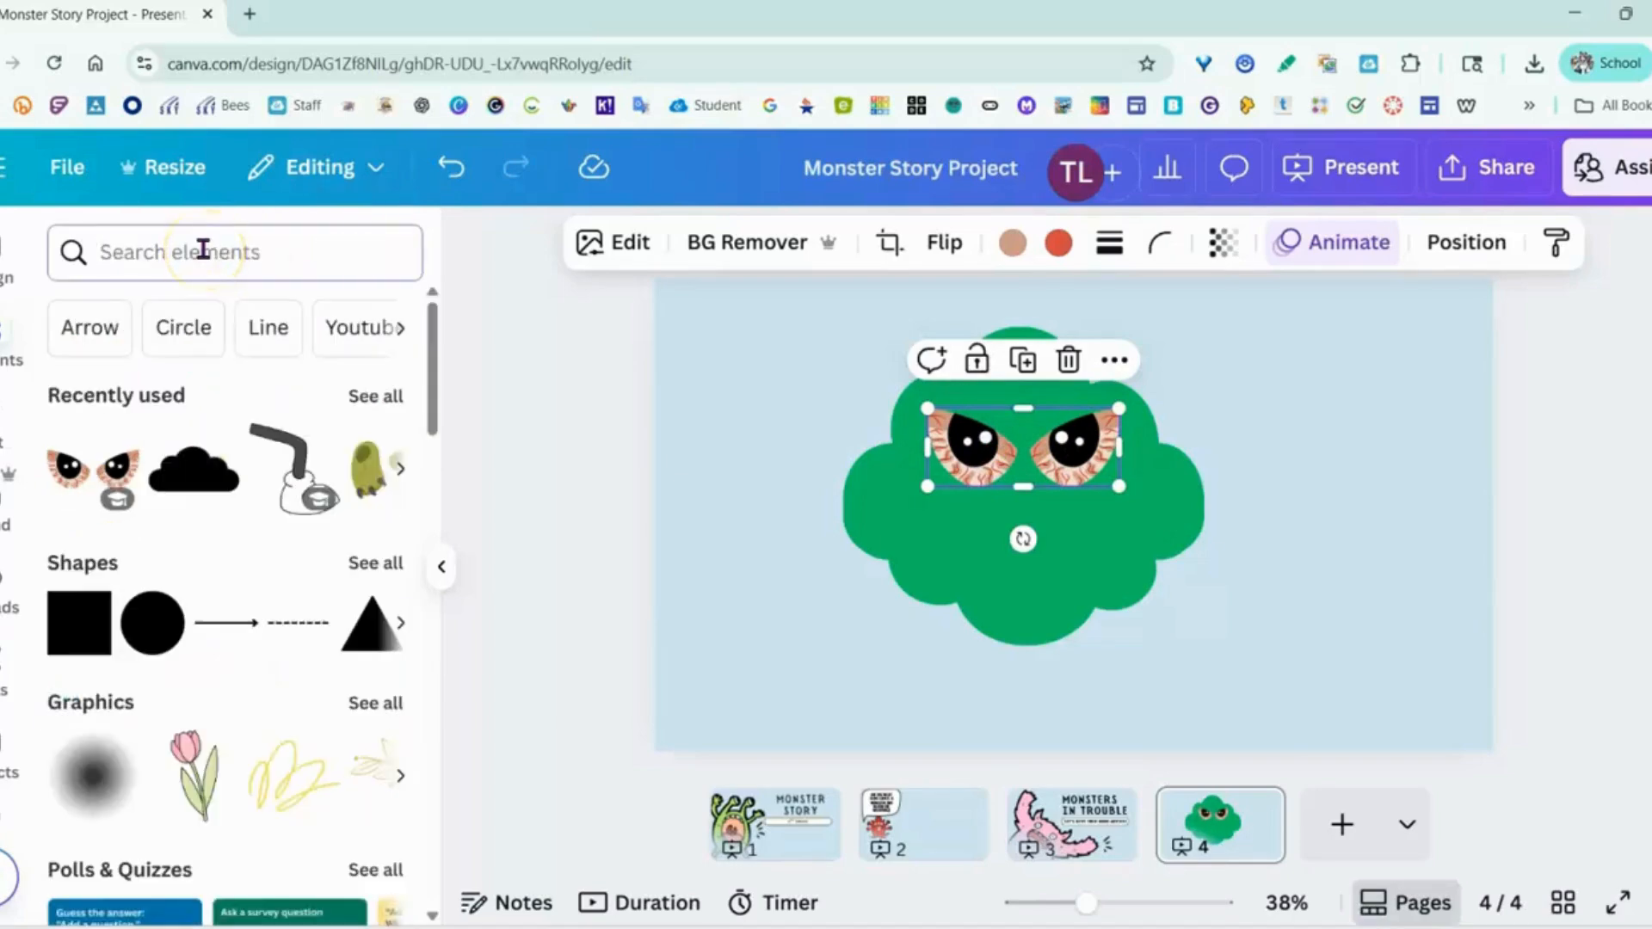
text(horns)
key(Return)
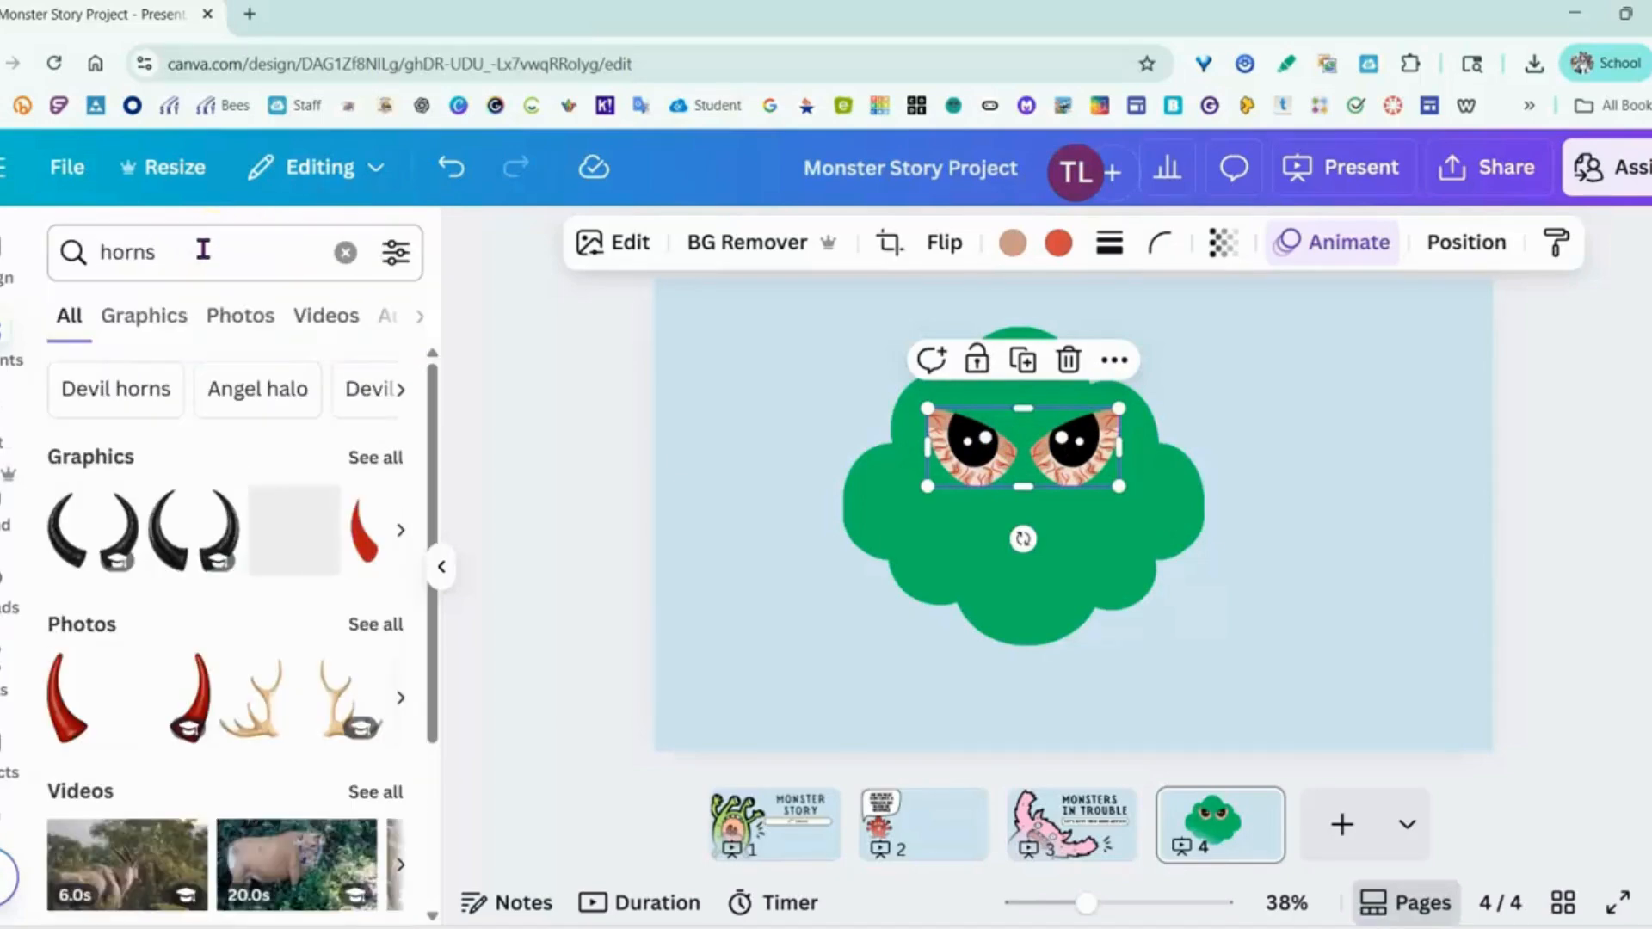
click(370, 460)
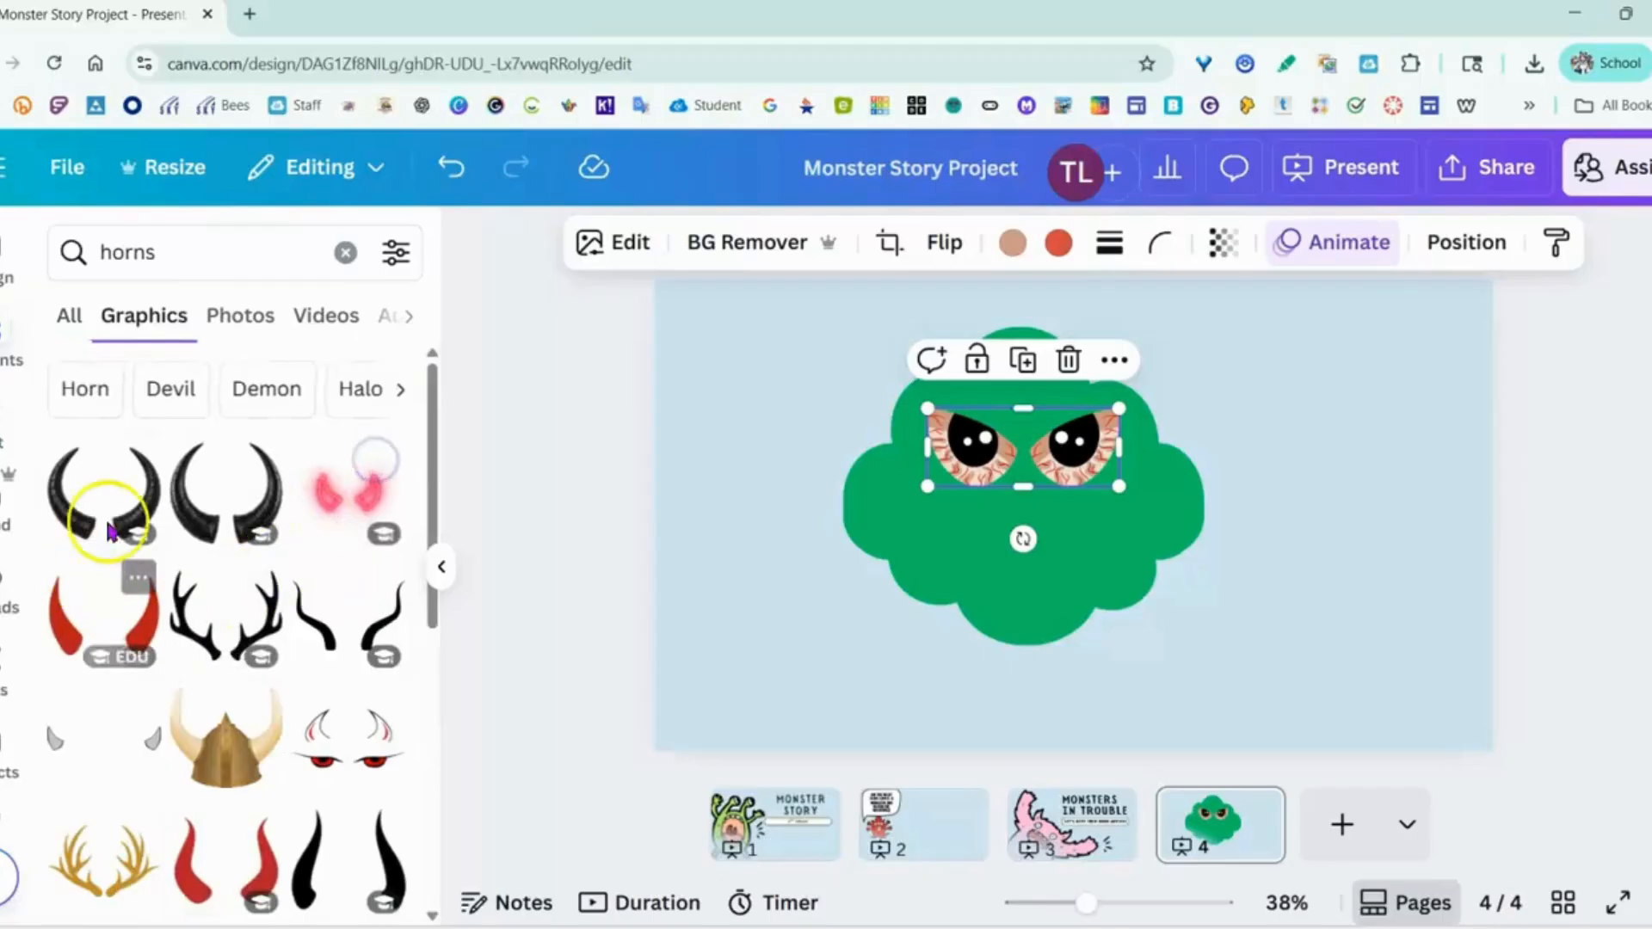
- Add the glowing red neon horns graphic, enlarge it, and center it on top of the monster's head
click(361, 492)
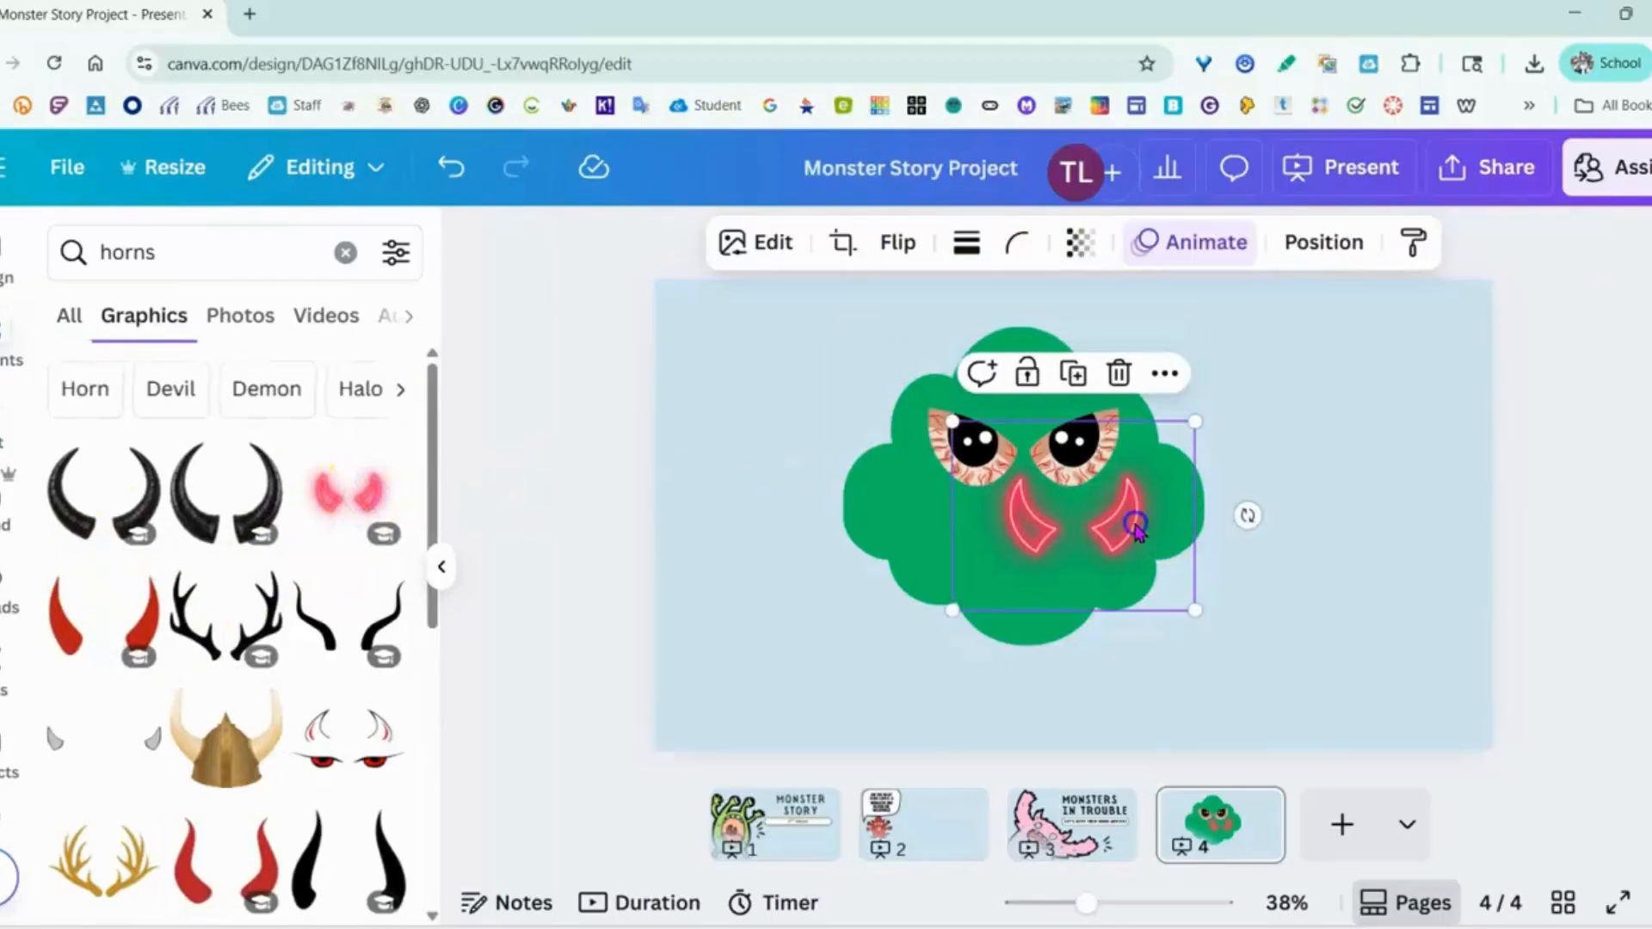
drag(1136, 523, 1059, 366)
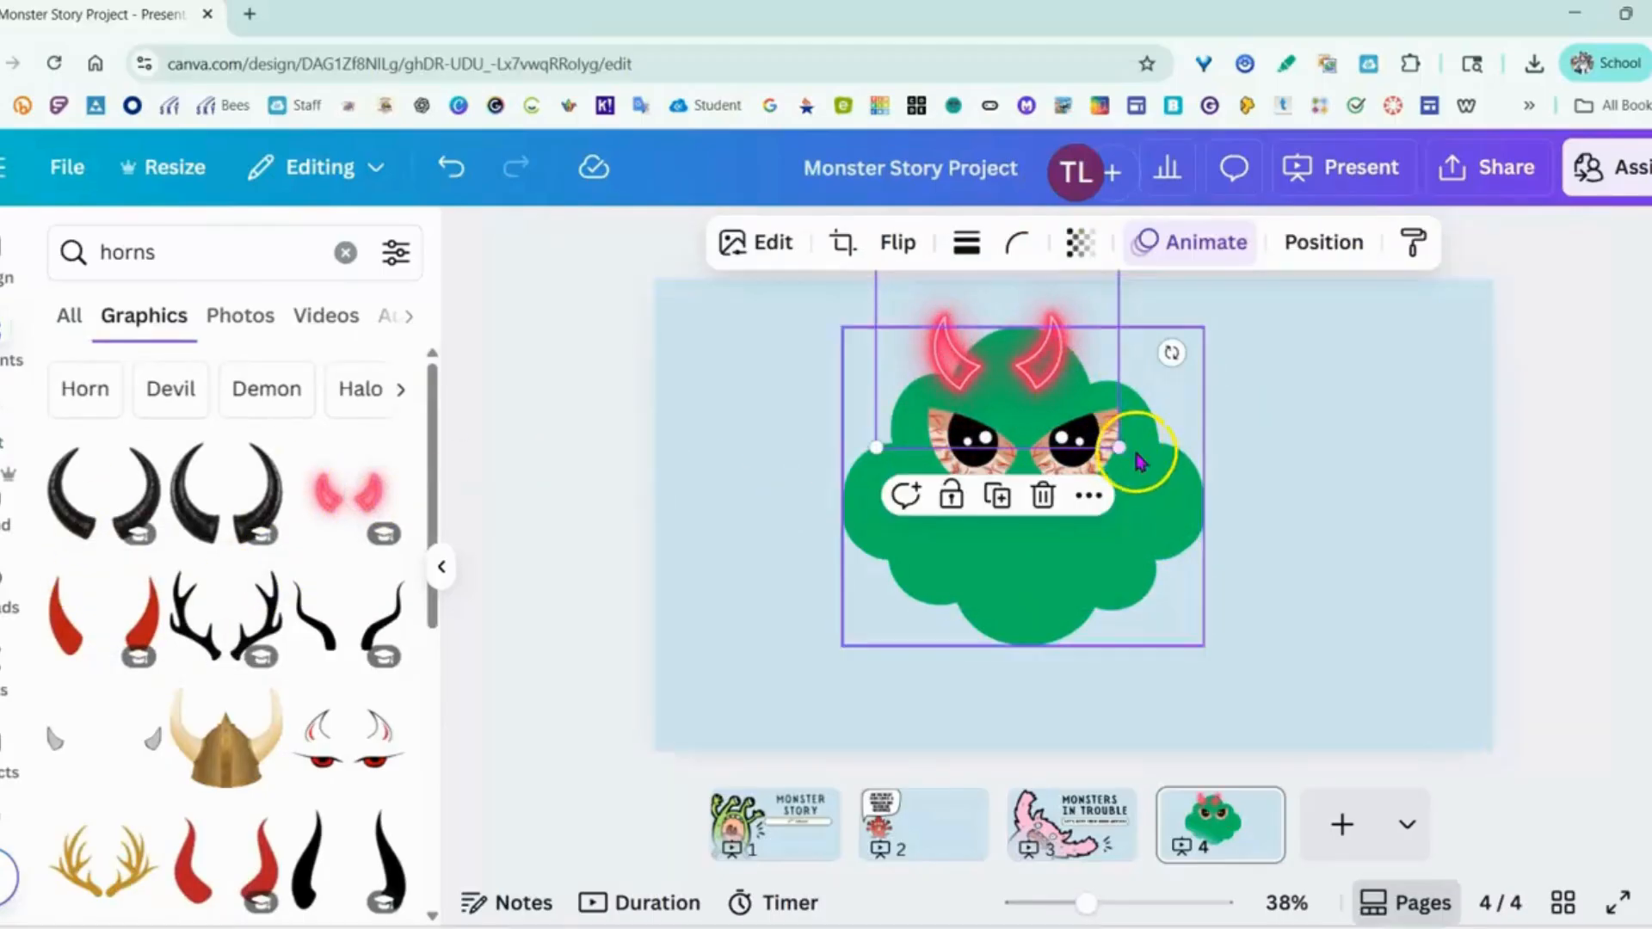
drag(1118, 446, 1249, 484)
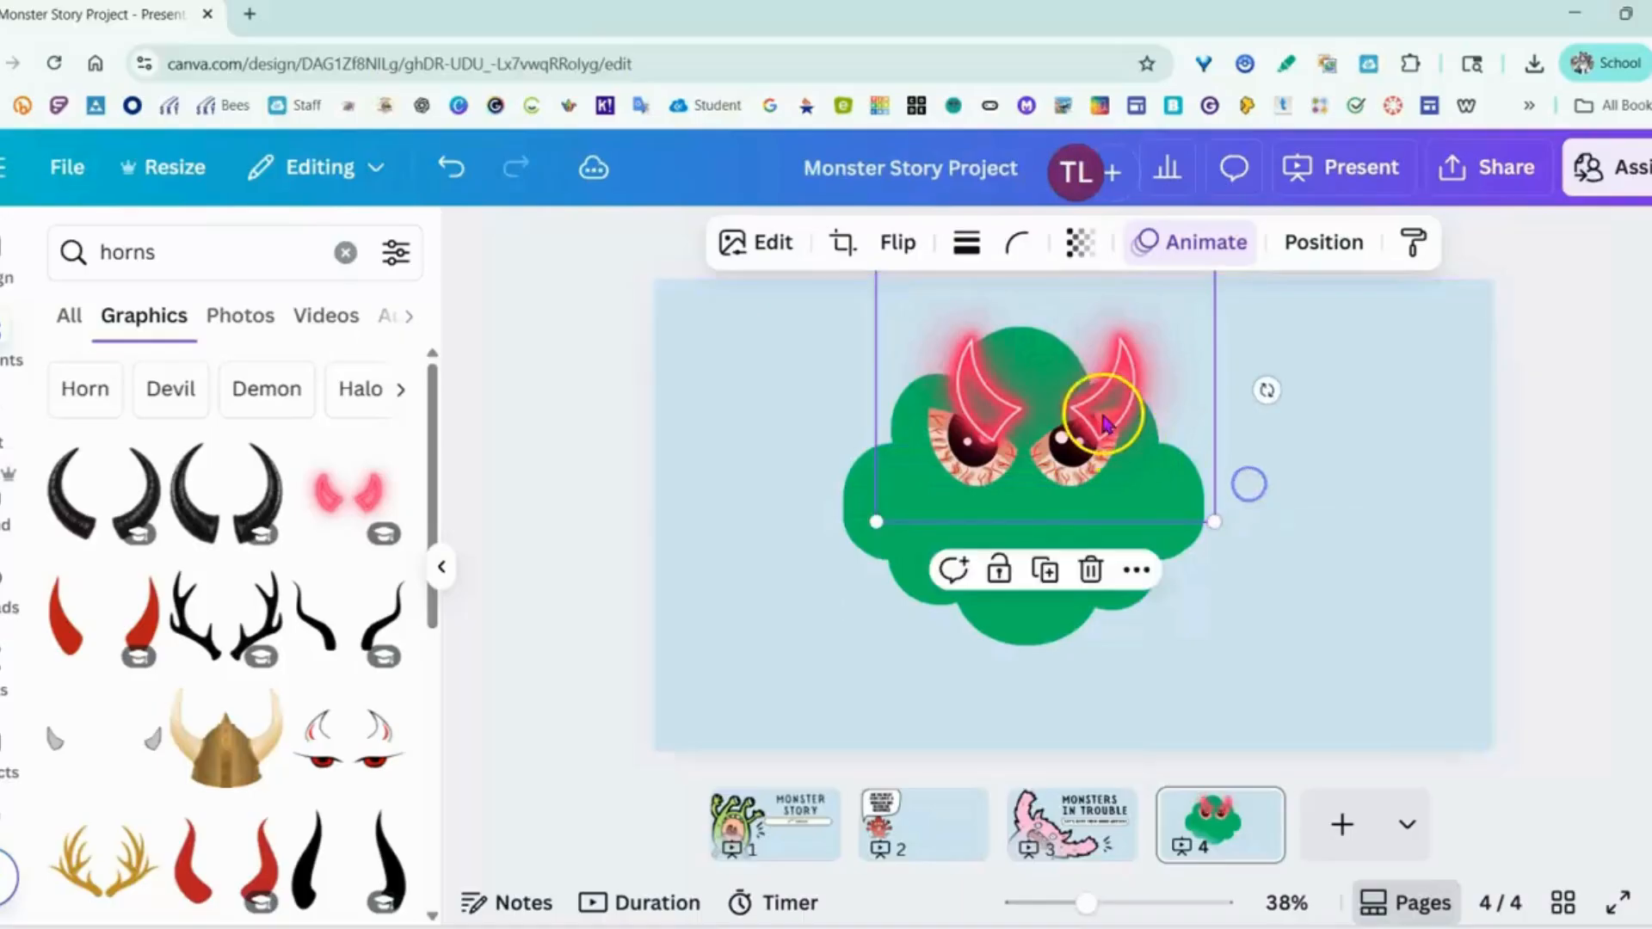
drag(1104, 412, 1080, 370)
click(1035, 475)
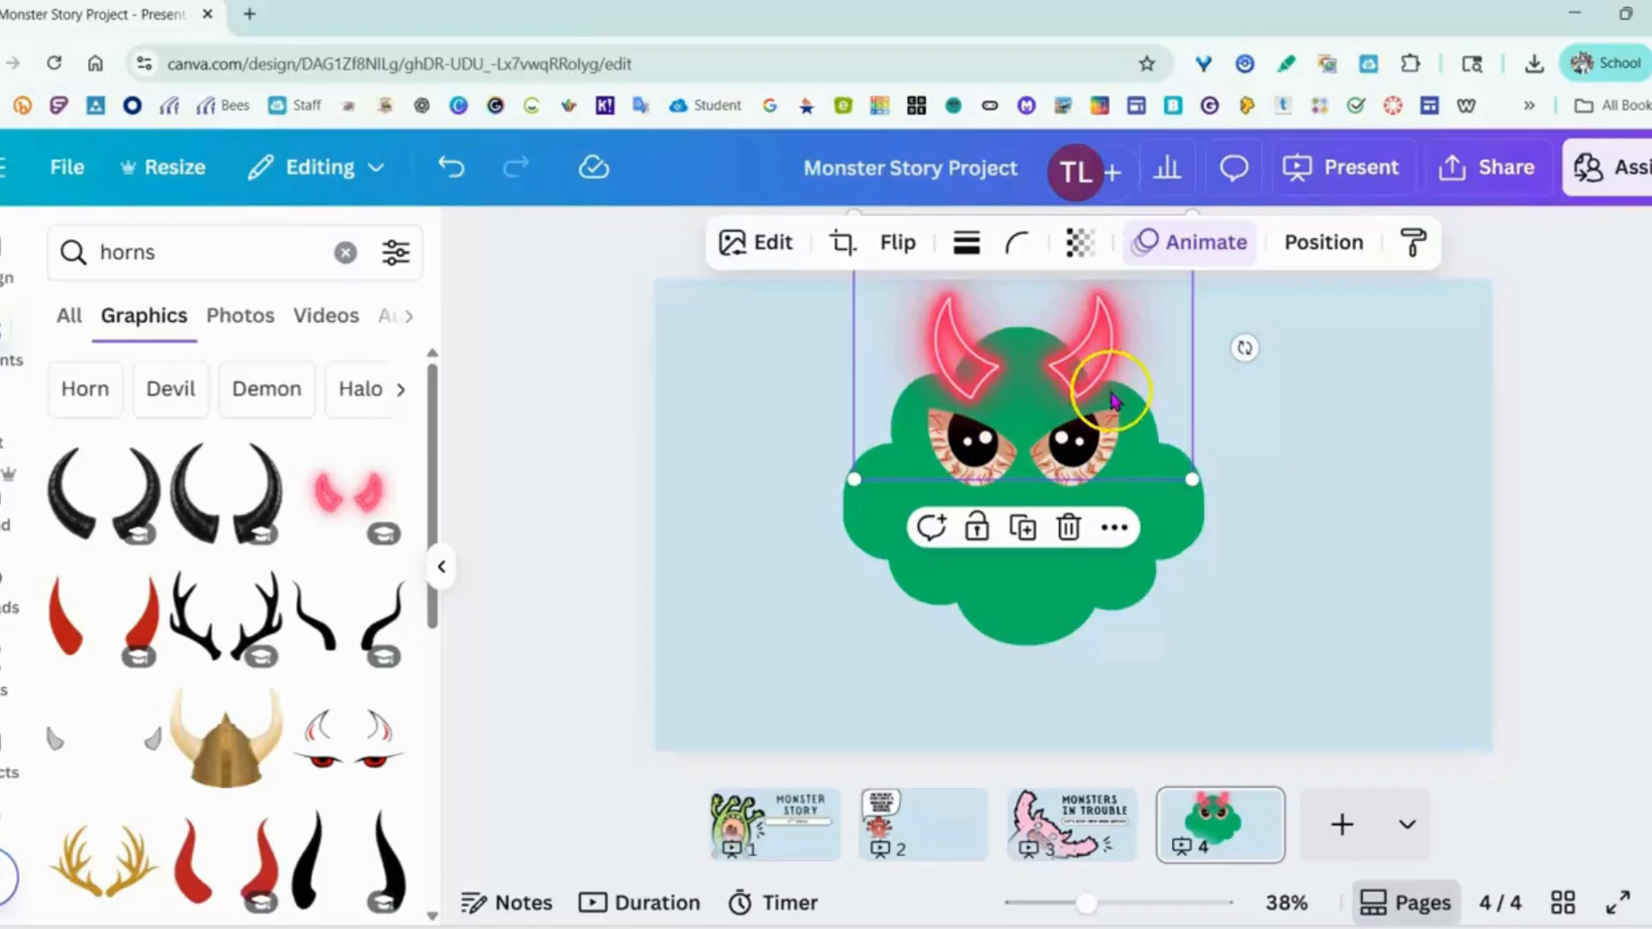
drag(1192, 480, 1212, 491)
drag(1081, 368, 1069, 368)
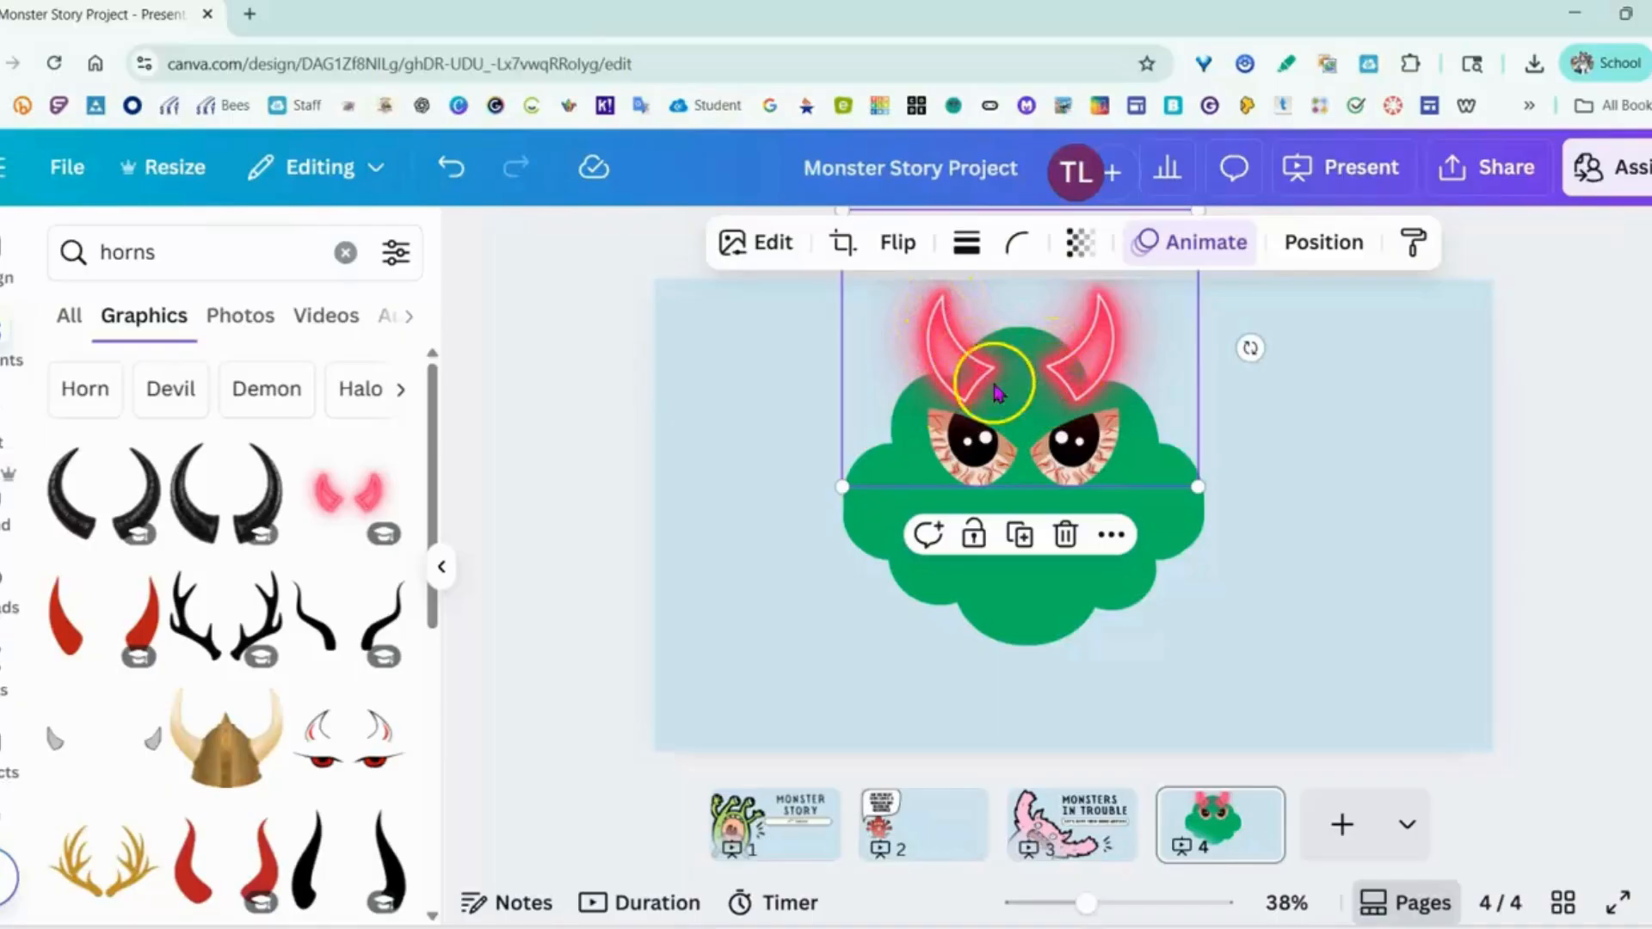
- Send the horns to the back layer, behind the green body
right_click(961, 353)
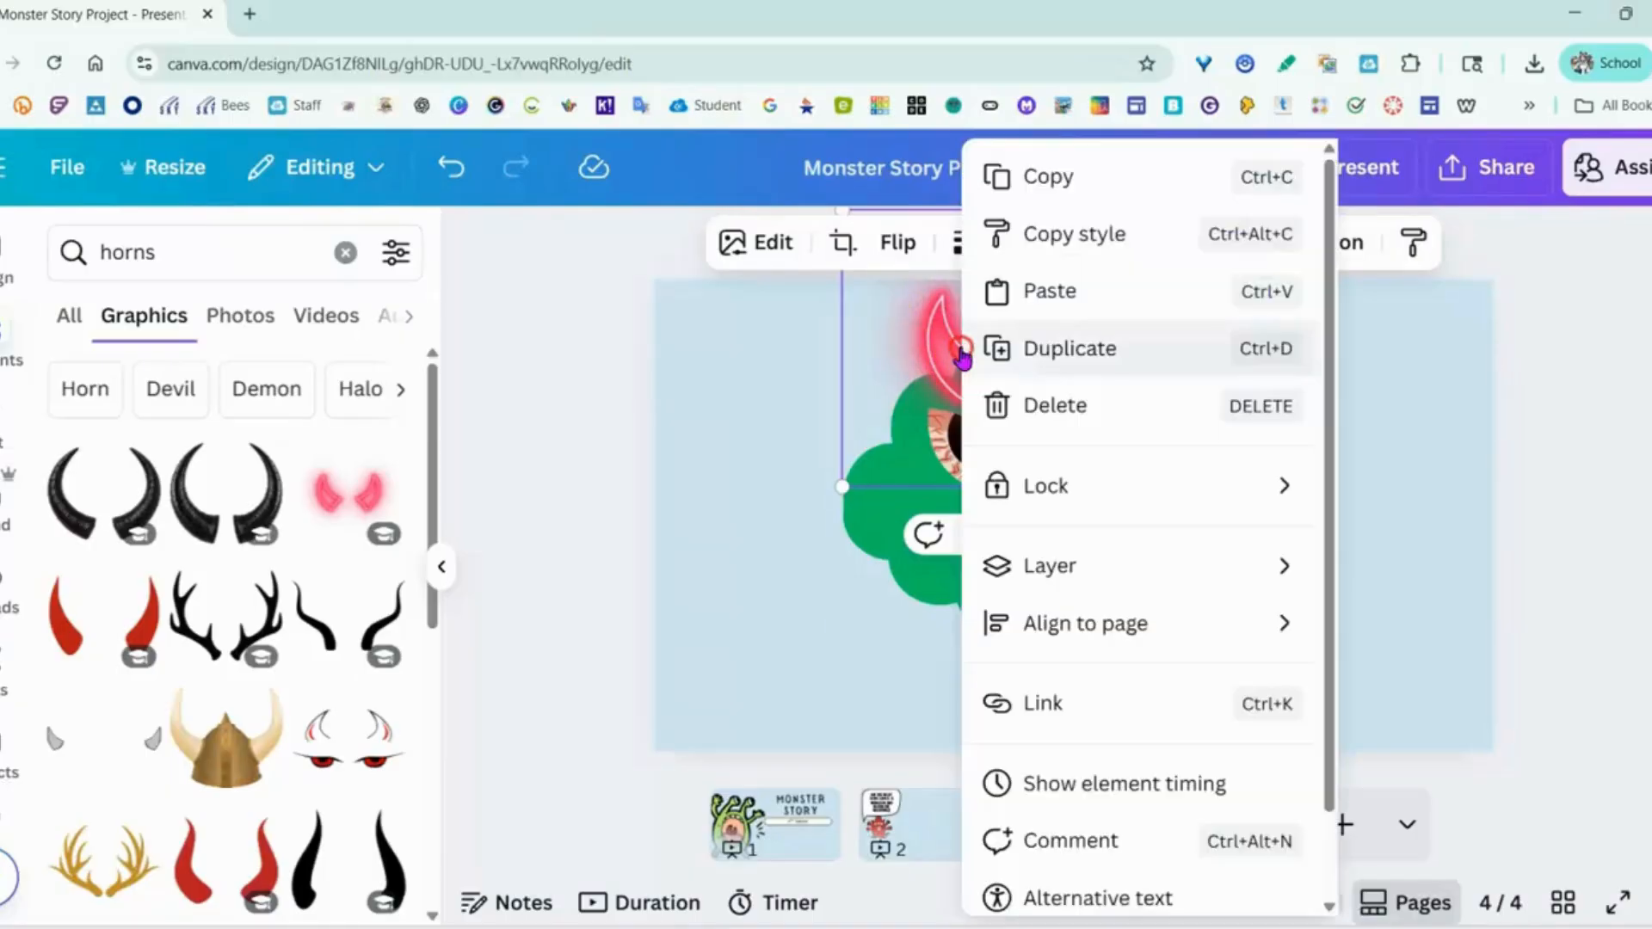
click(1029, 568)
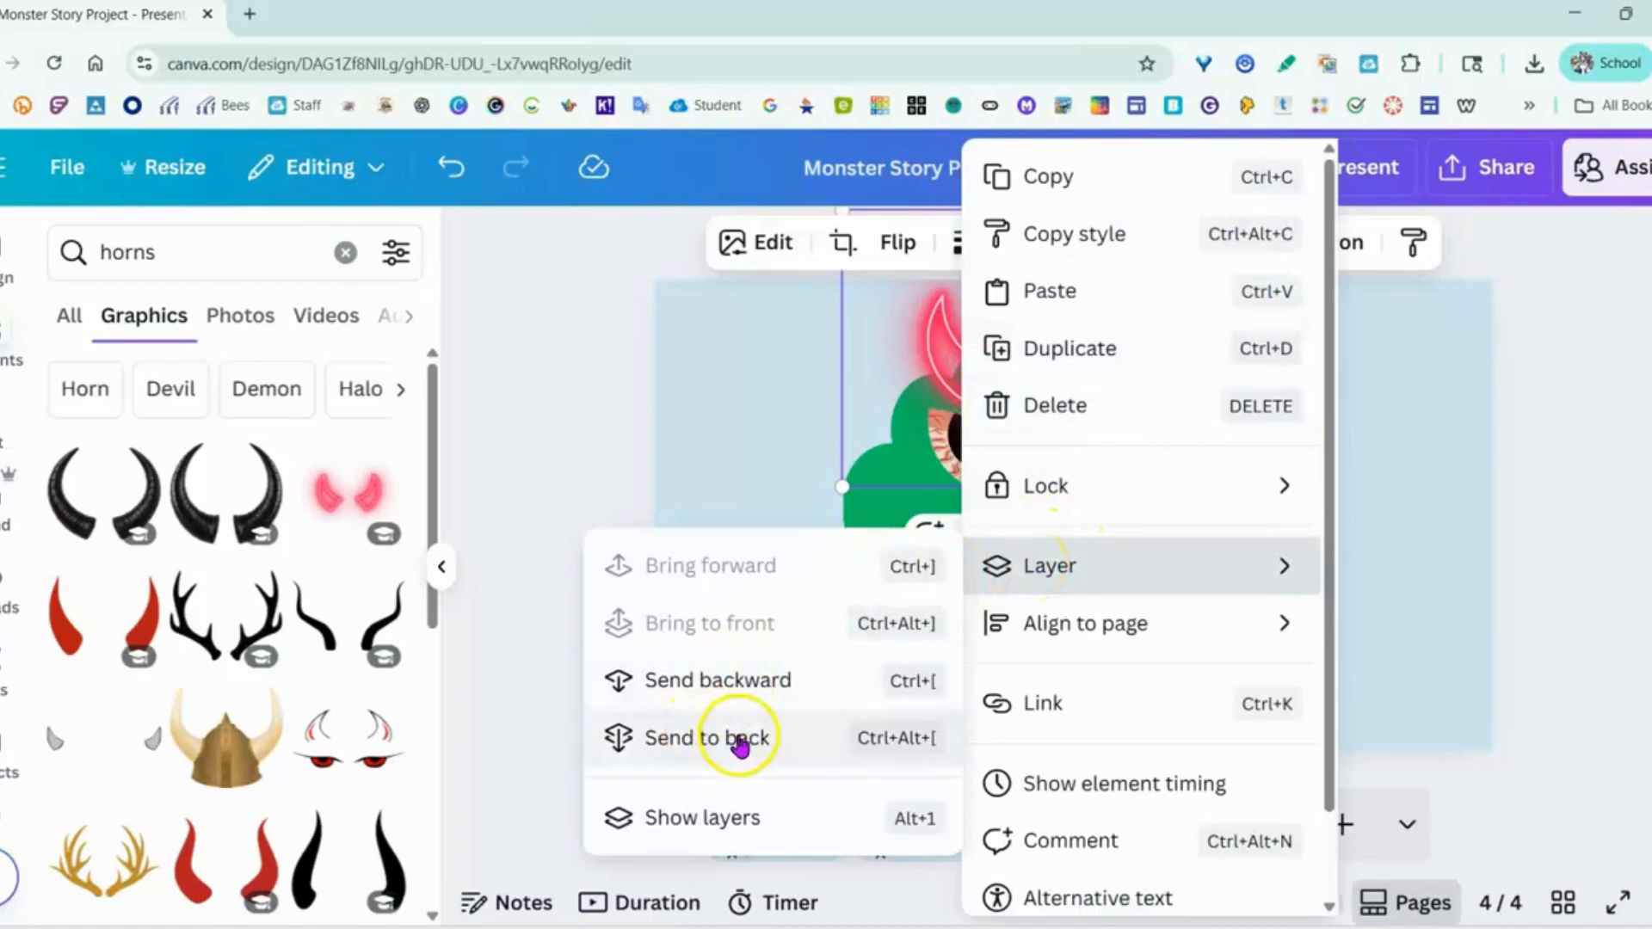
click(700, 737)
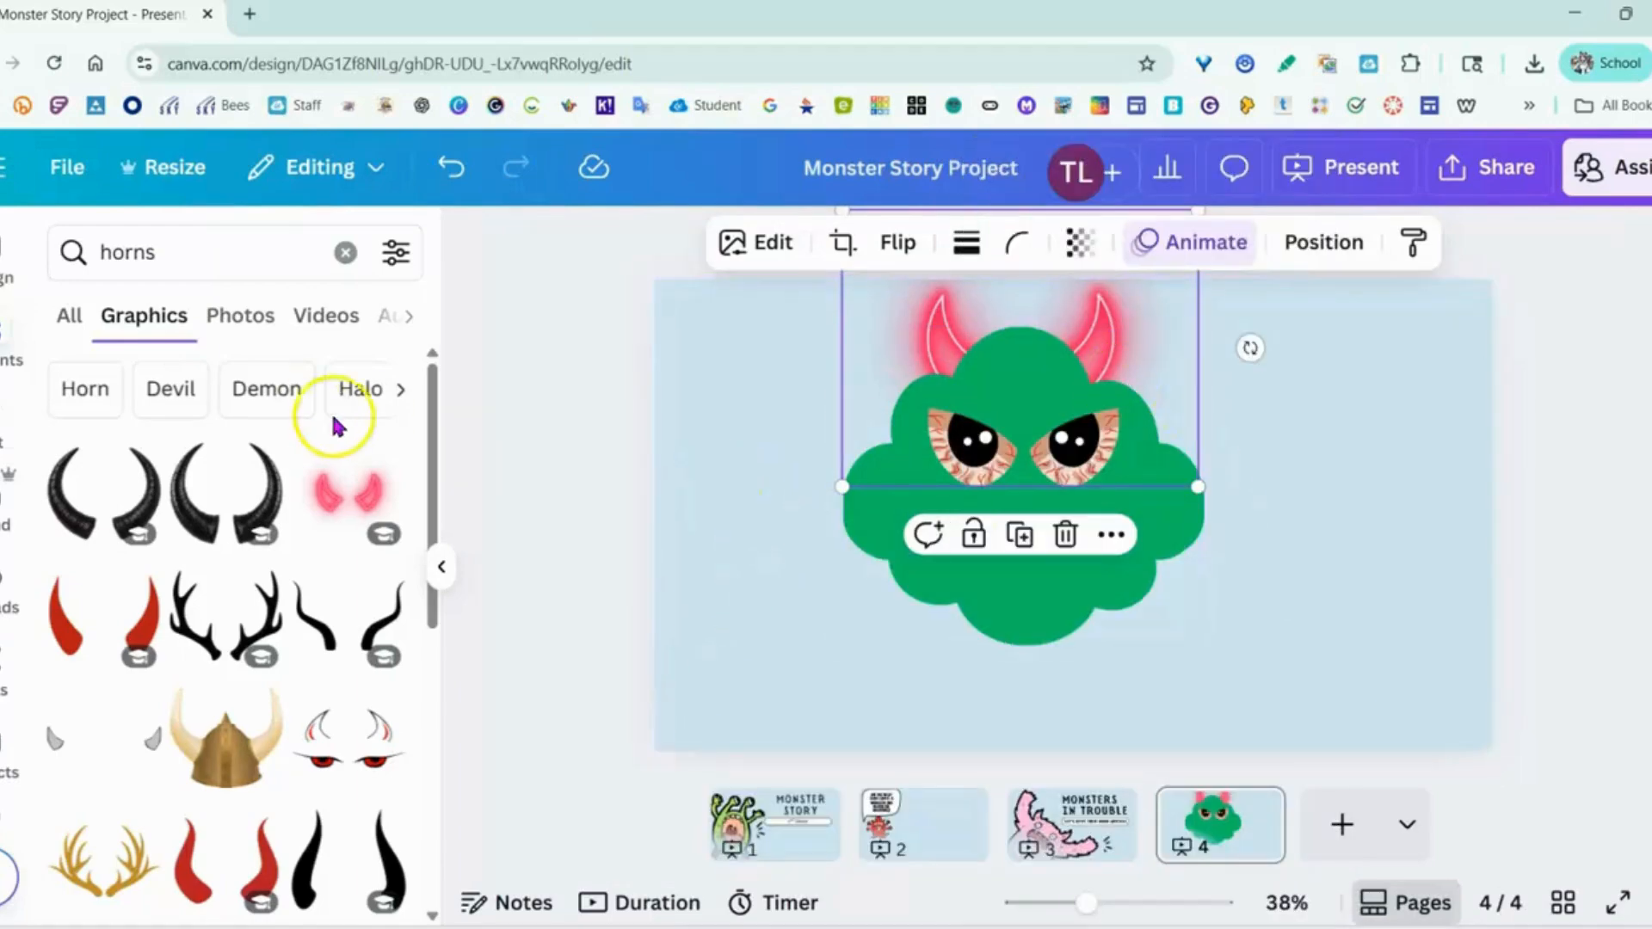
click(553, 427)
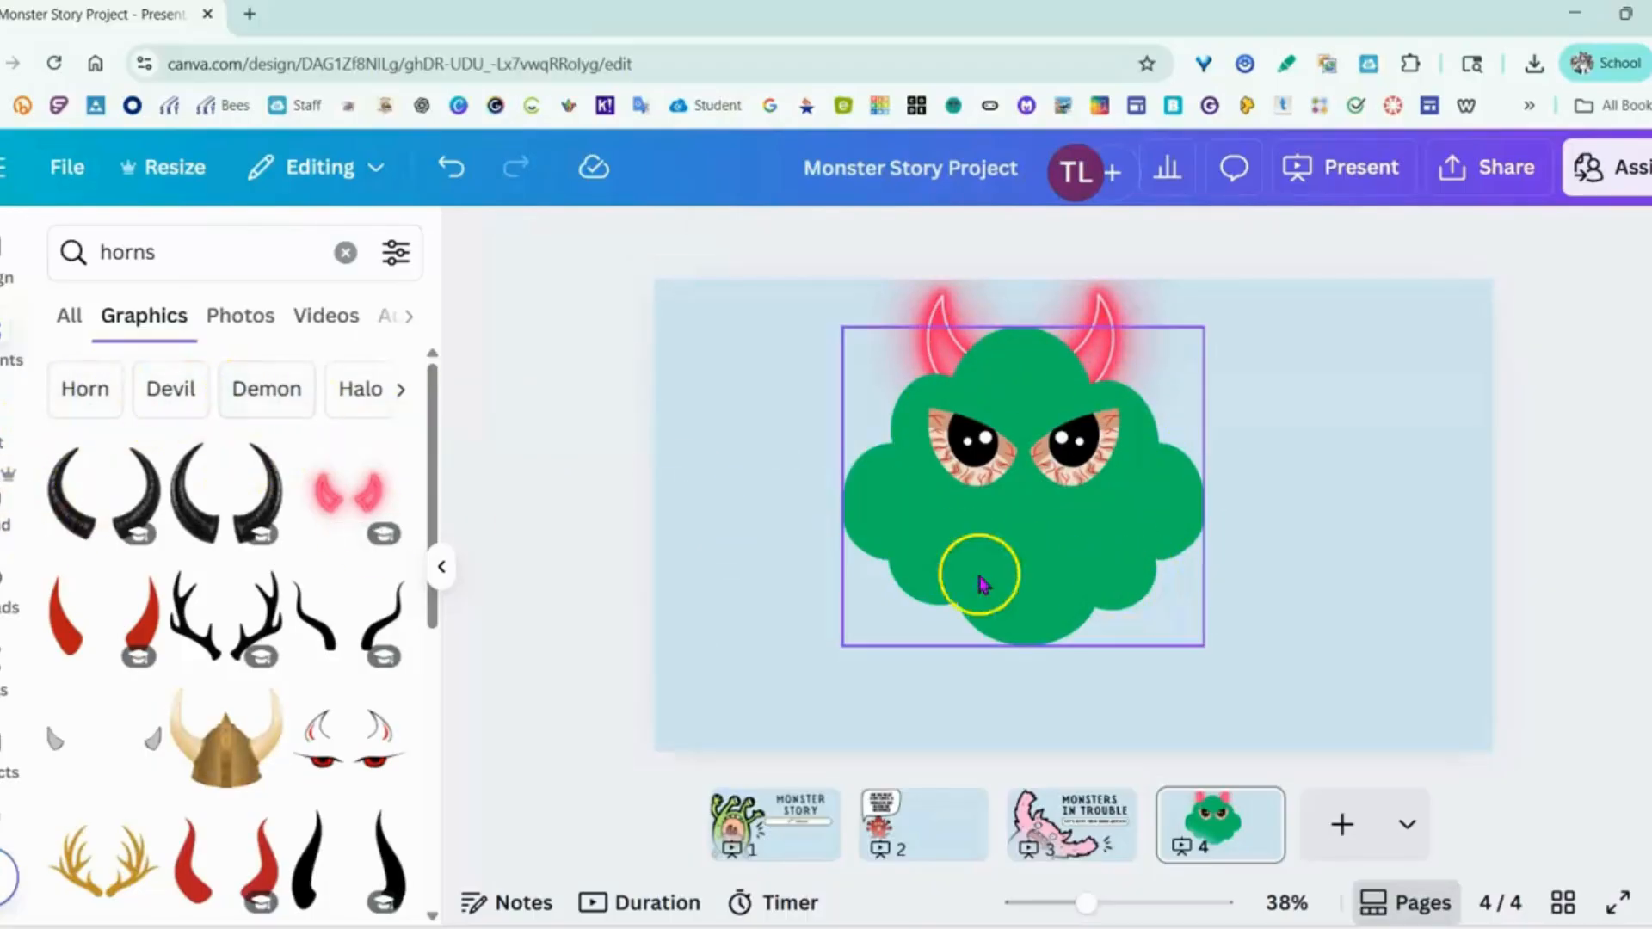
- Replace the elements search with "mouth with sharp teeth" and show all matching graphics
click(345, 253)
text(mouths)
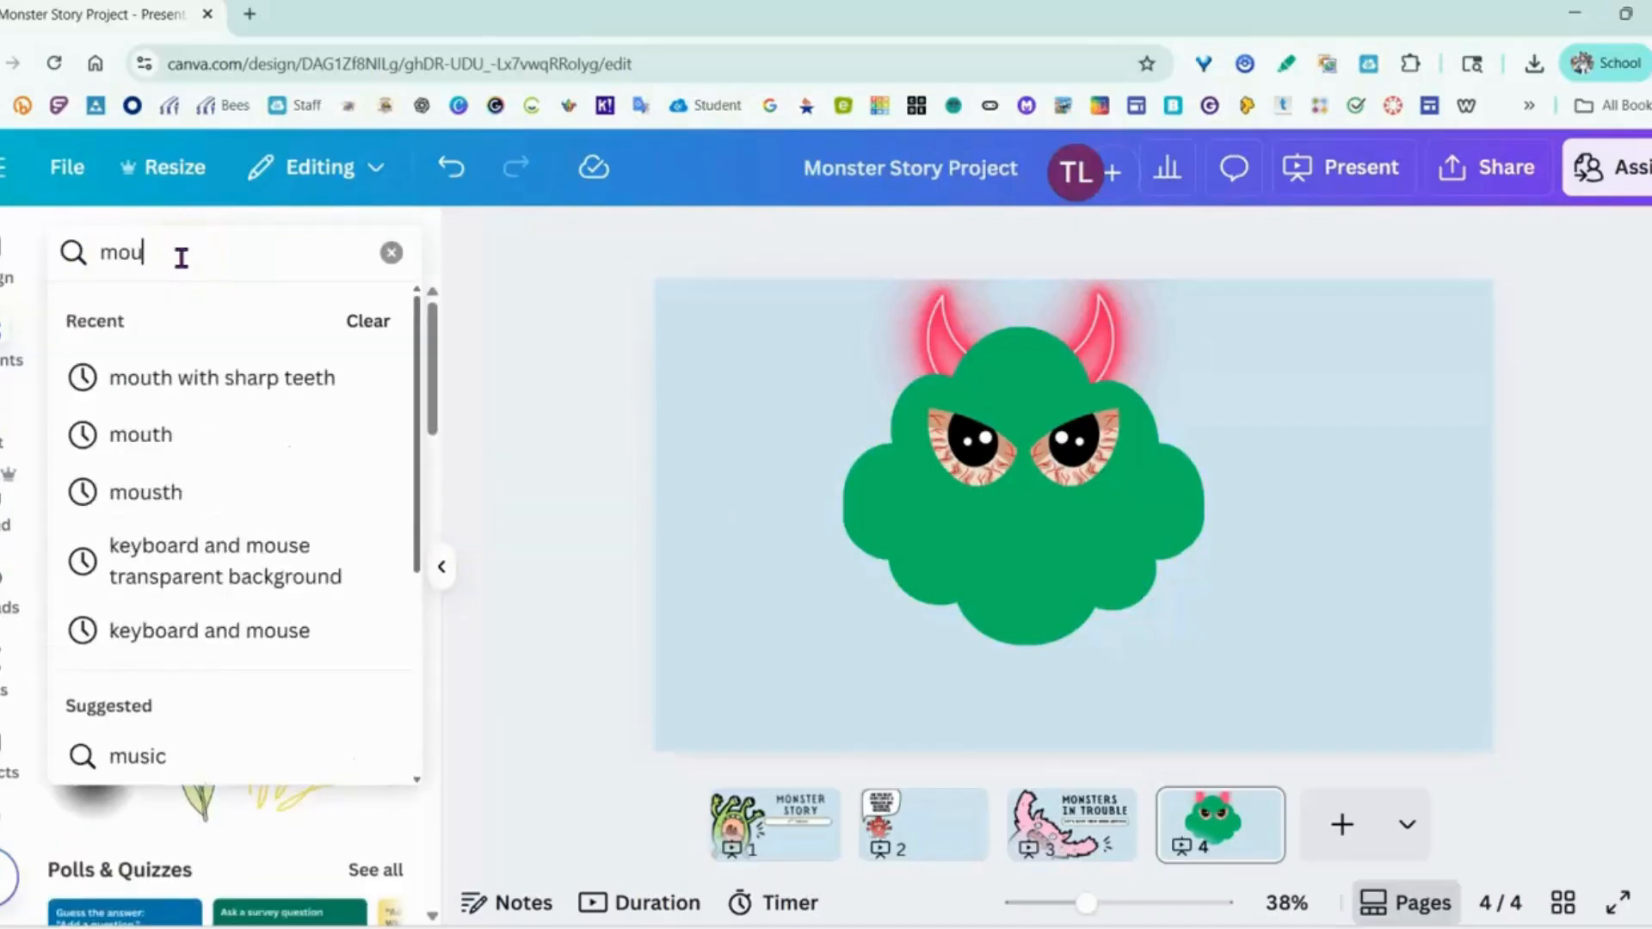
key(BackSpace)
key(BackSpace)
key(BackSpace)
key(BackSpace)
key(BackSpace)
key(BackSpace)
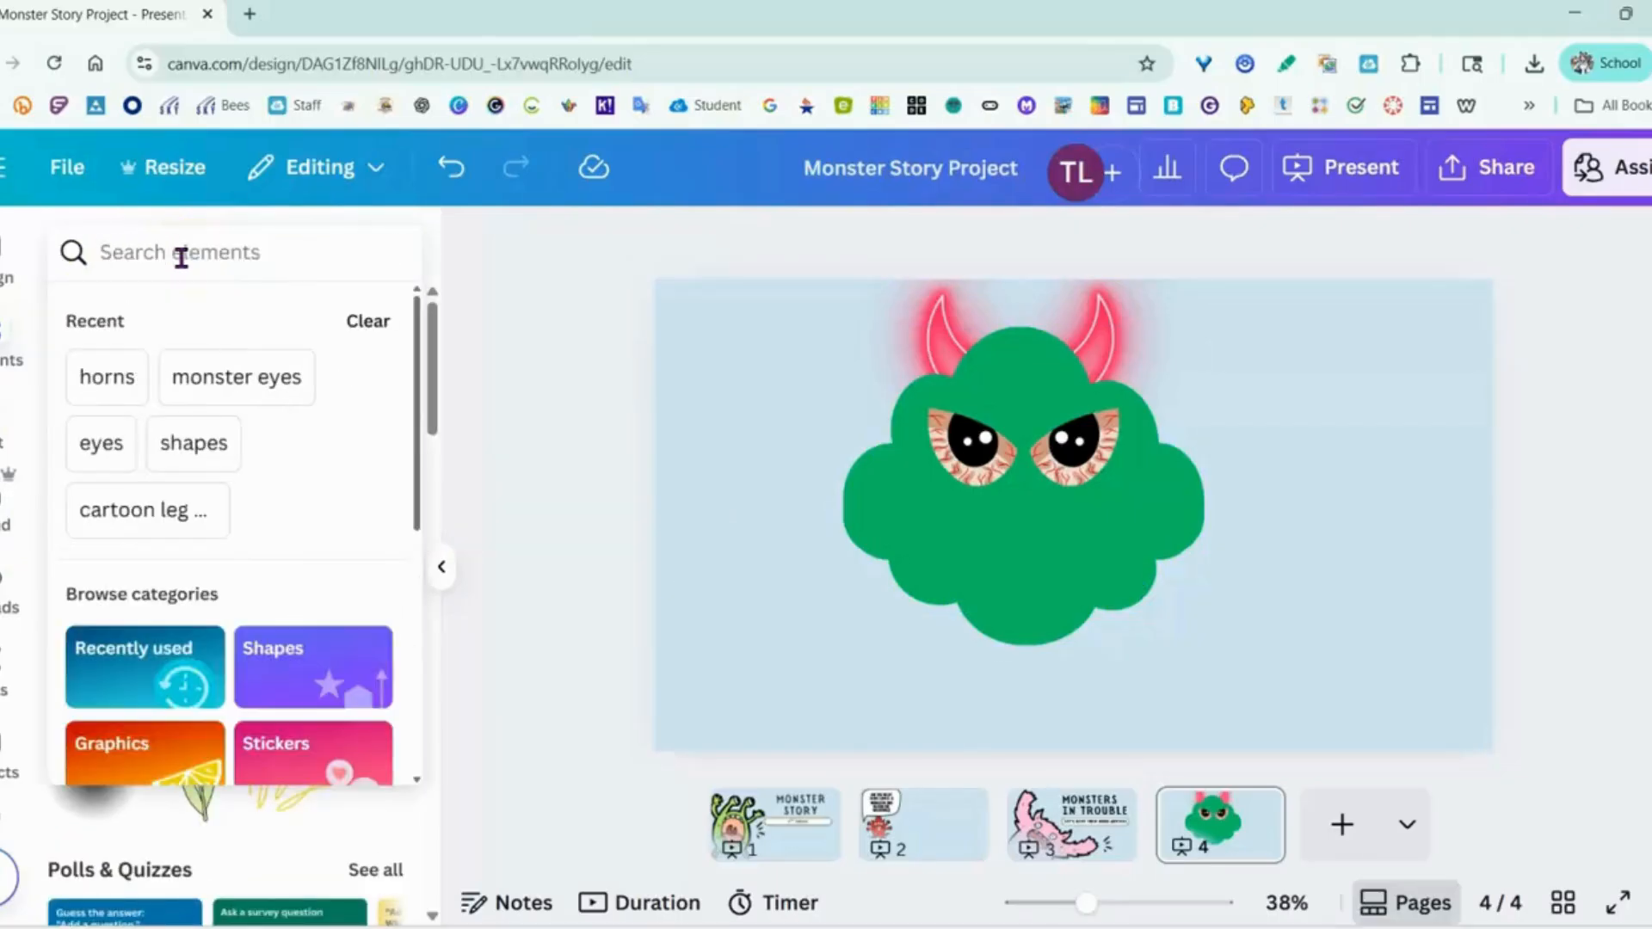
text(mouth with)
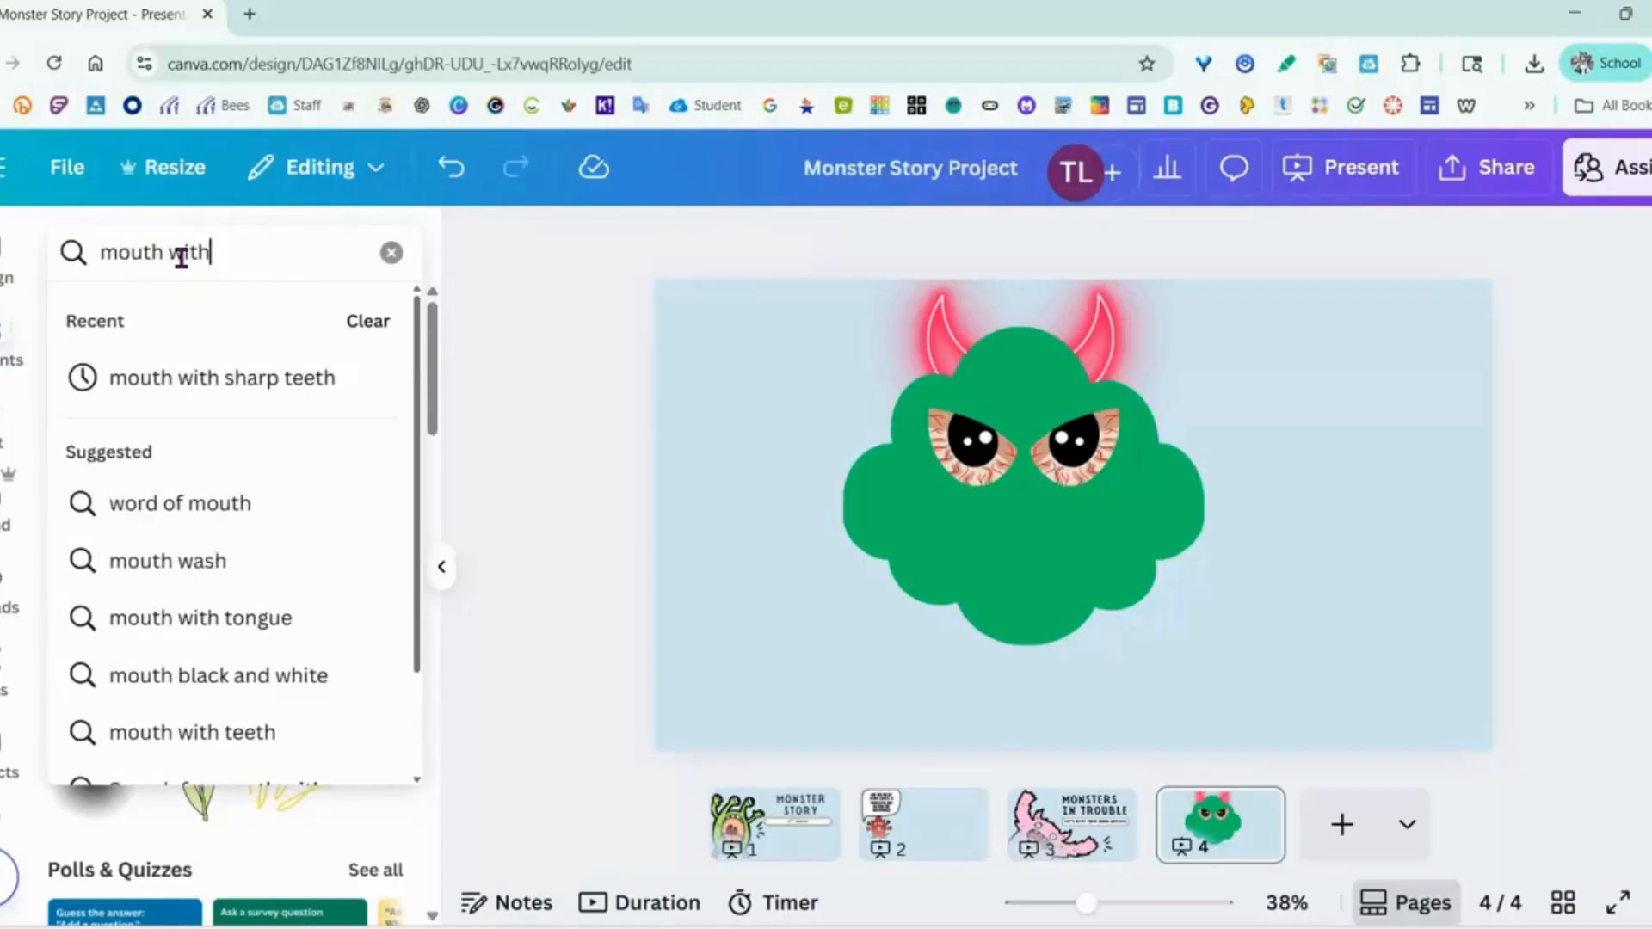
text( tee)
key(BackSpace)
key(BackSpace)
key(BackSpace)
text(sha)
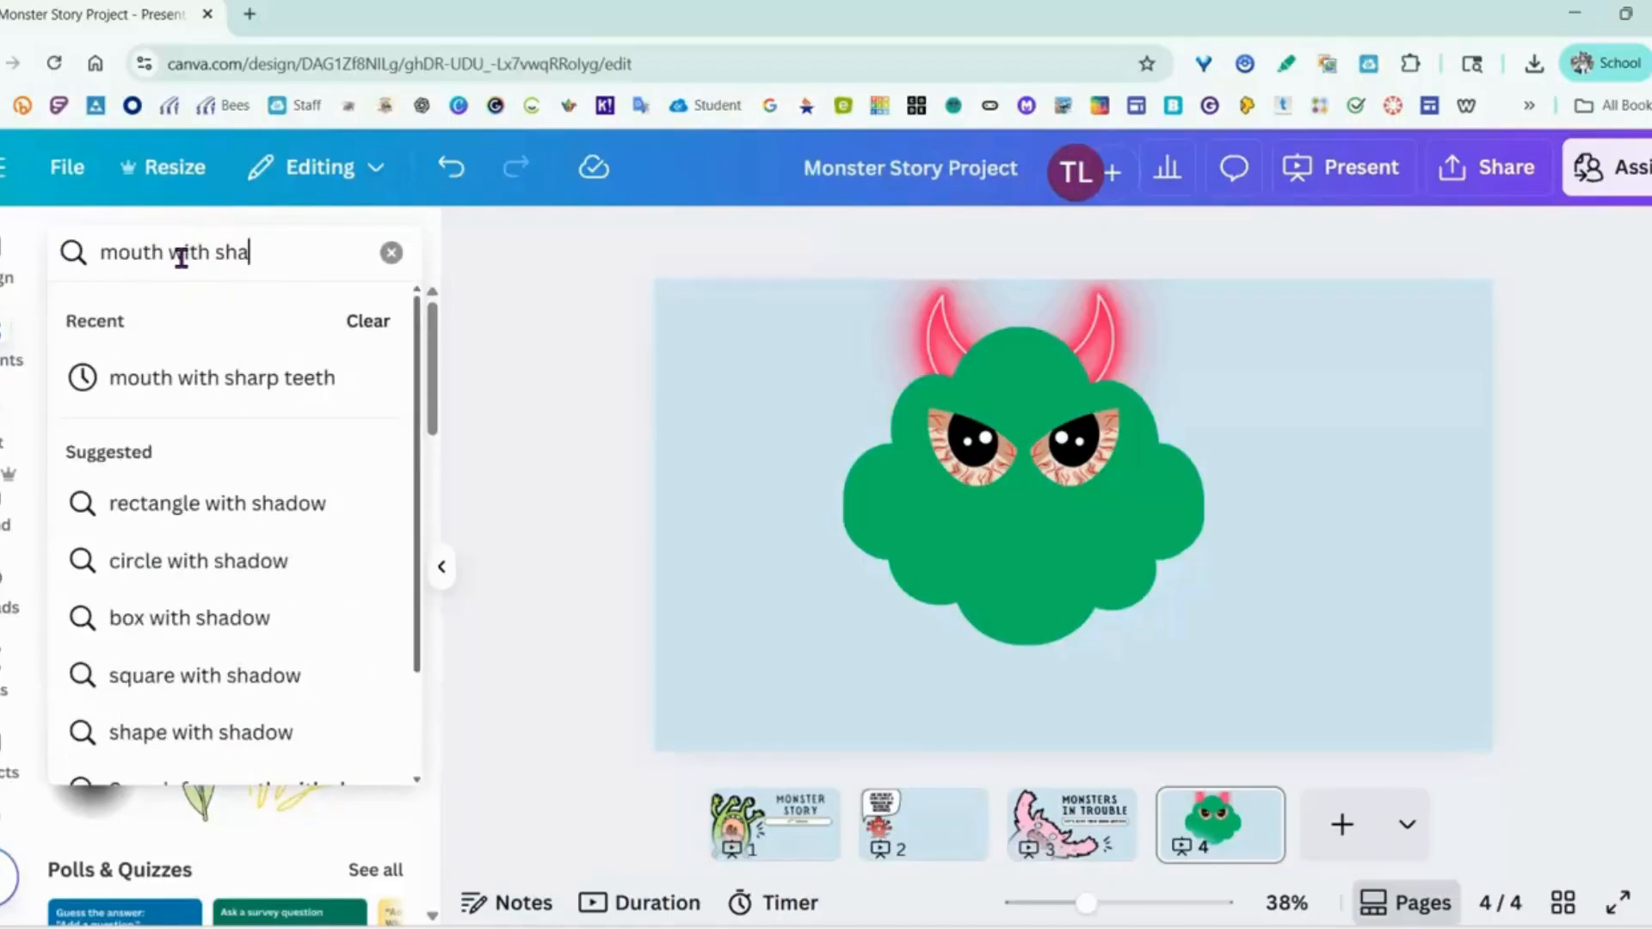
text(rp teeth)
key(Return)
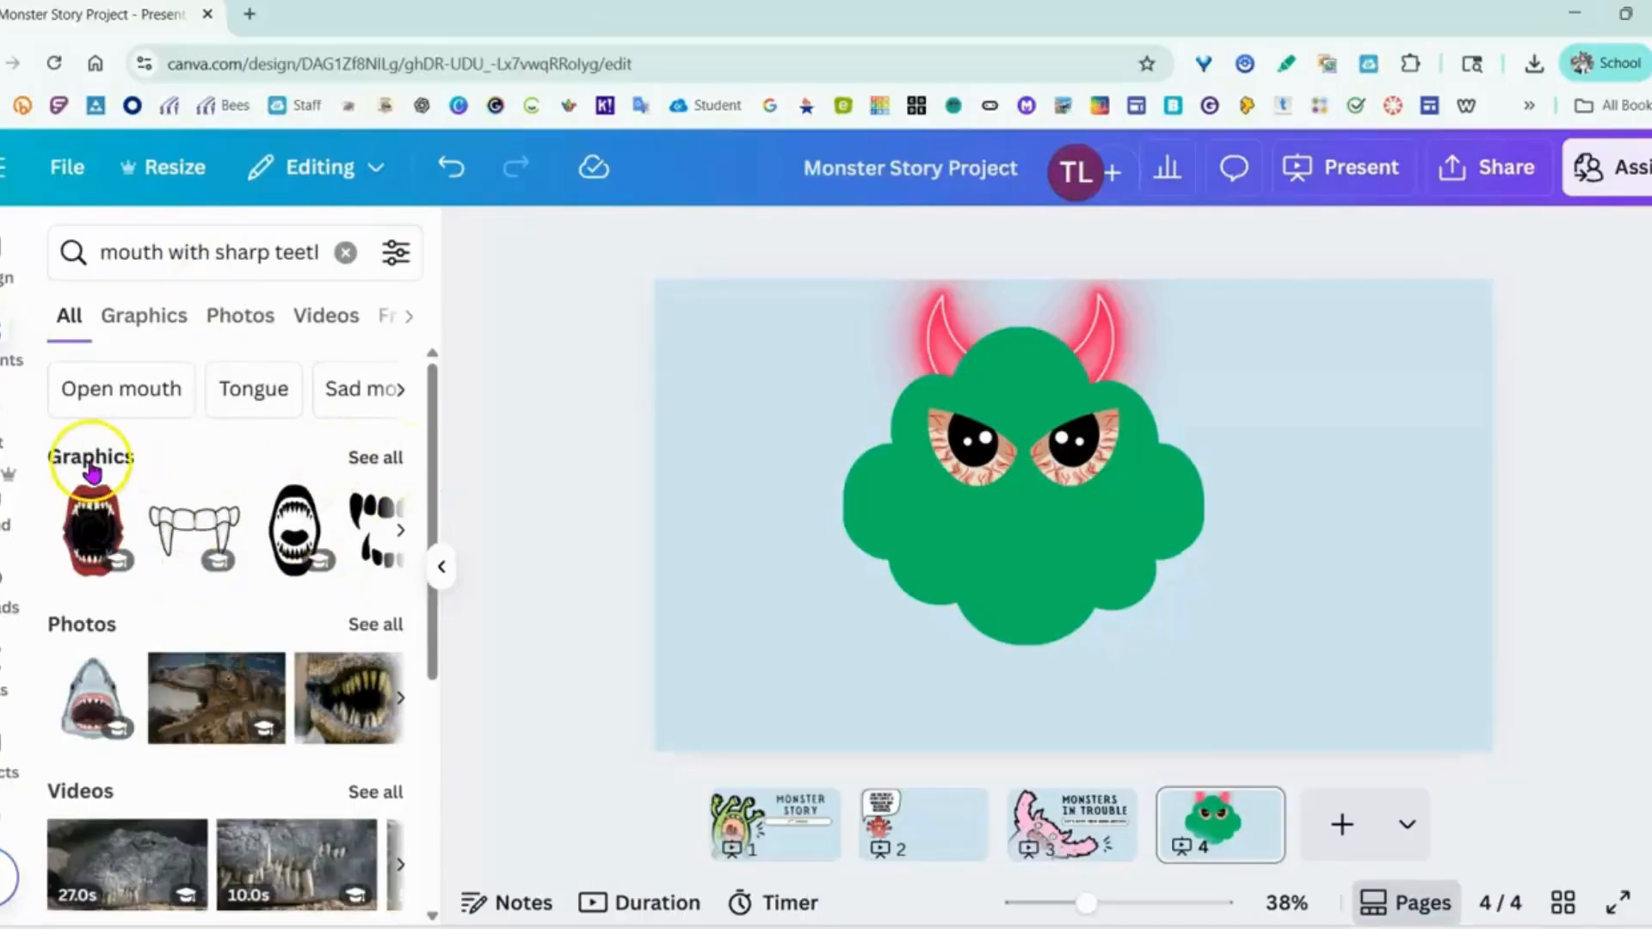
click(377, 460)
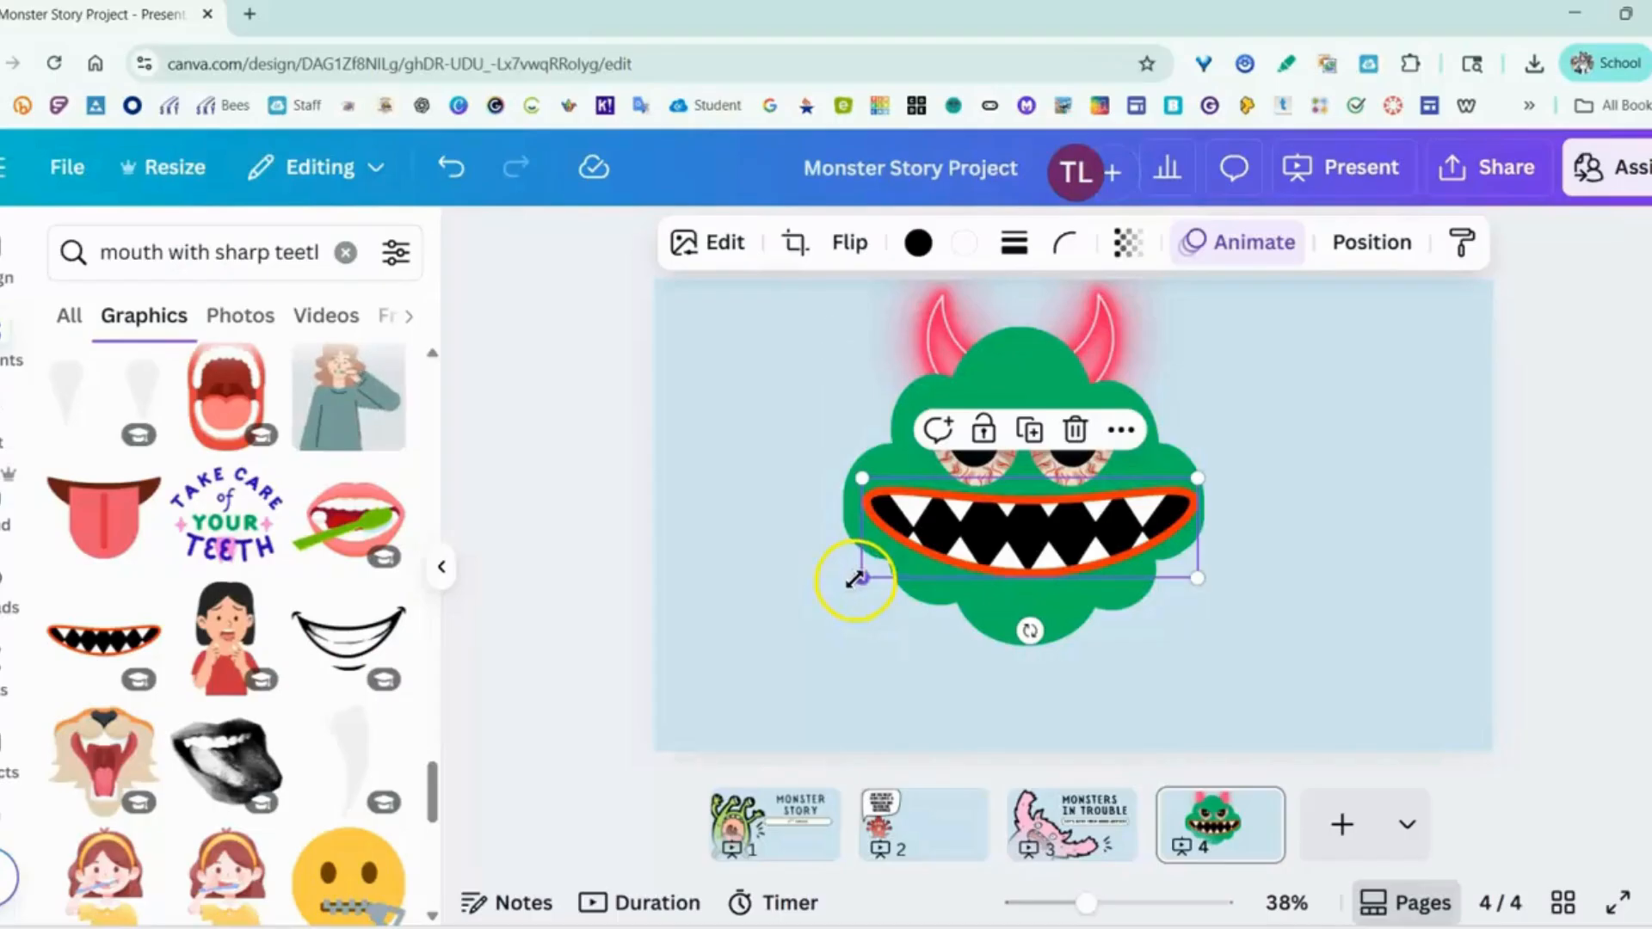
- Add the orange-lipped grin with pointed teeth, shrink it to fit the body, and center it below the eyes
drag(860, 577, 944, 560)
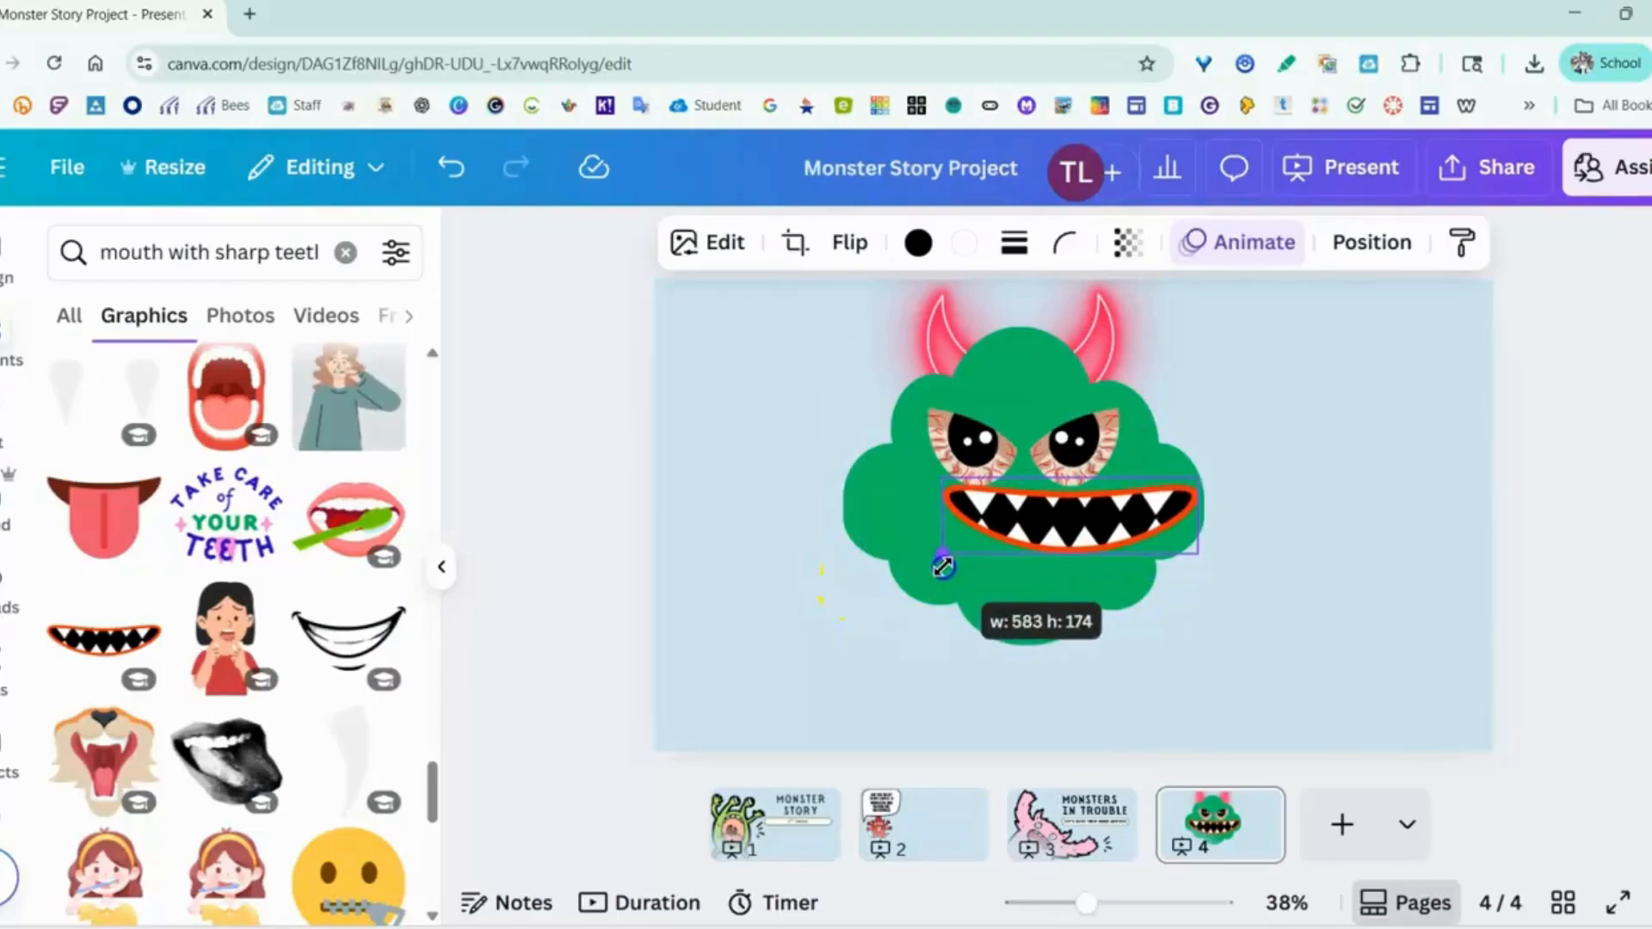
drag(1046, 531, 1012, 542)
click(1075, 585)
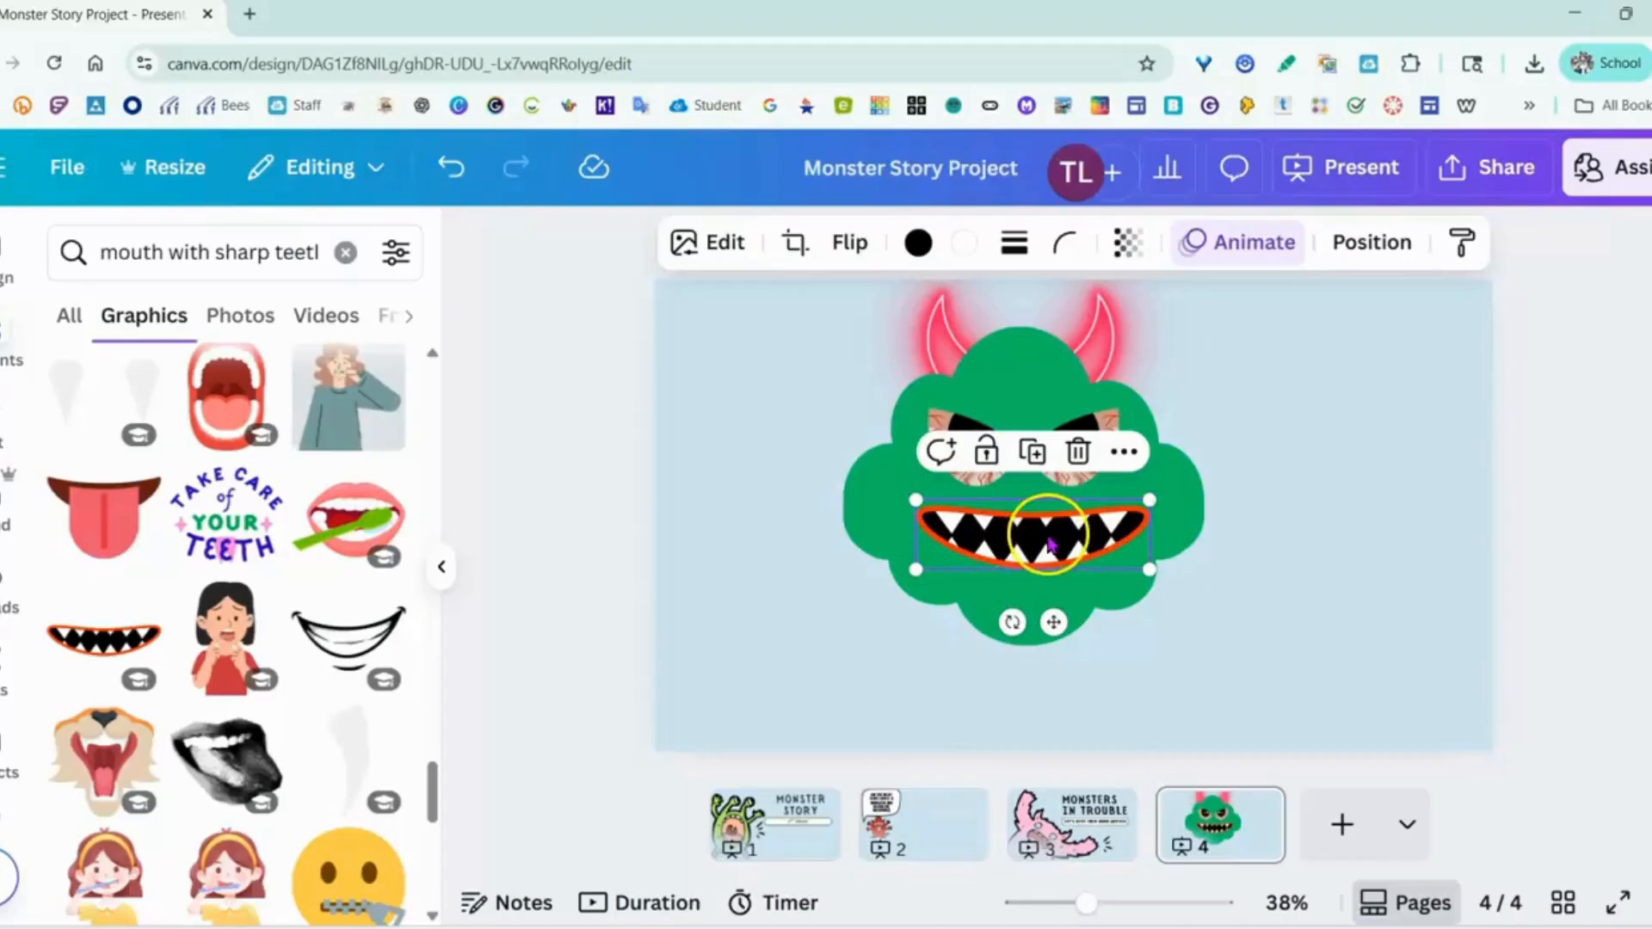
drag(1039, 541, 1029, 549)
click(766, 680)
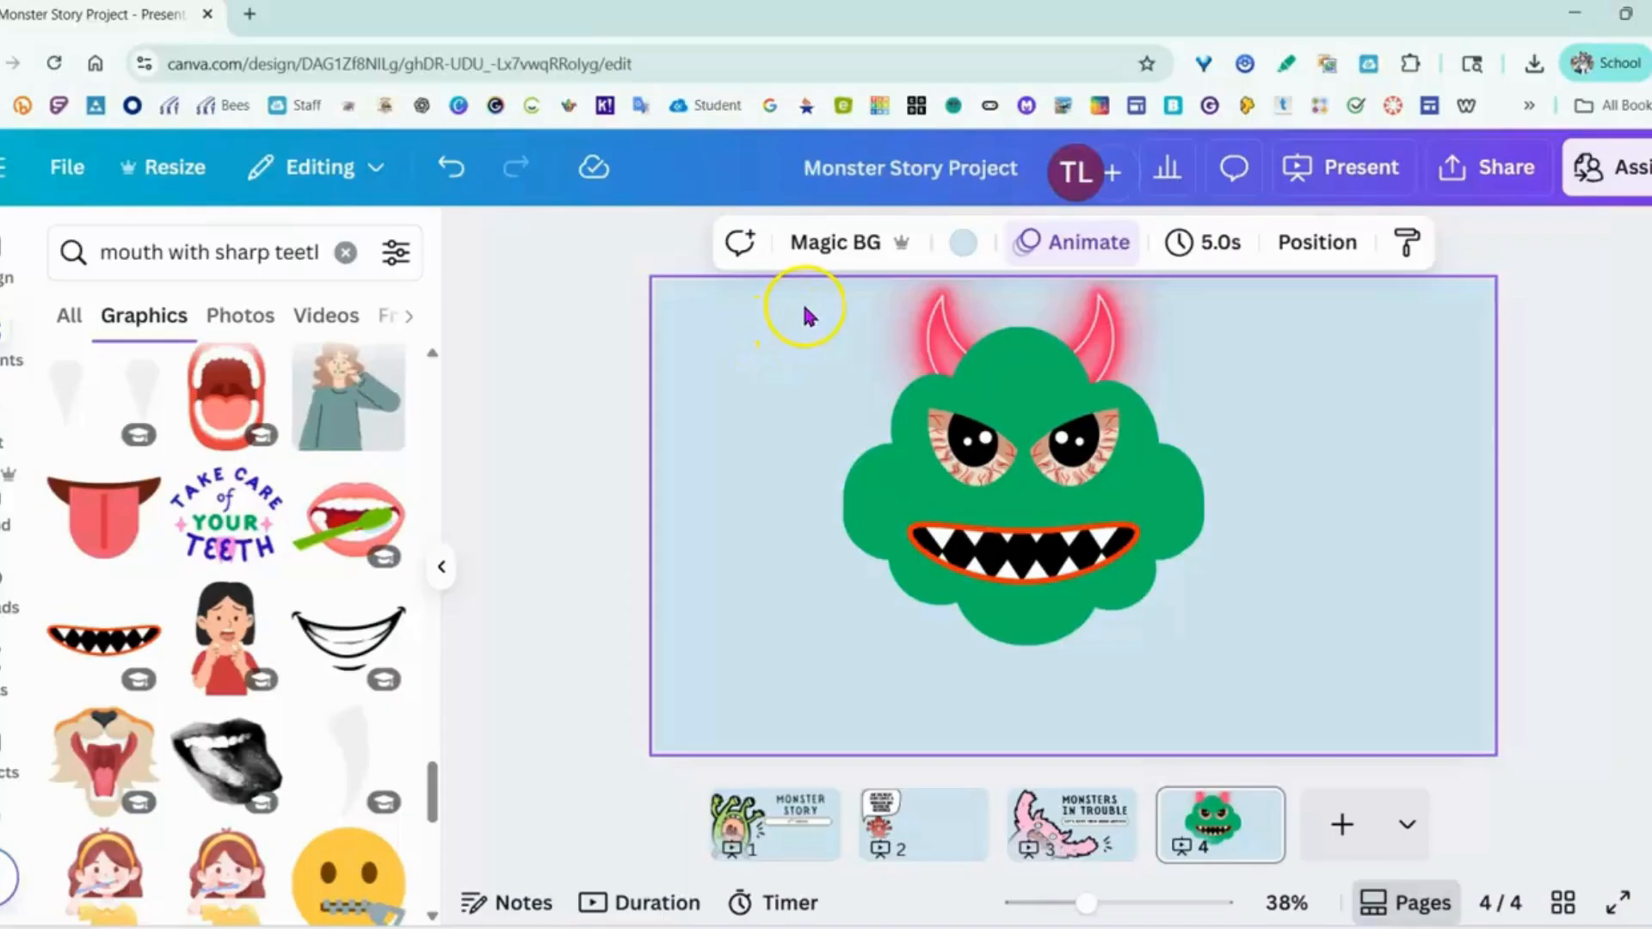
- Group the monster's body, eyes, horns and mouth, and move the group slightly down on the page
drag(787, 296, 1300, 654)
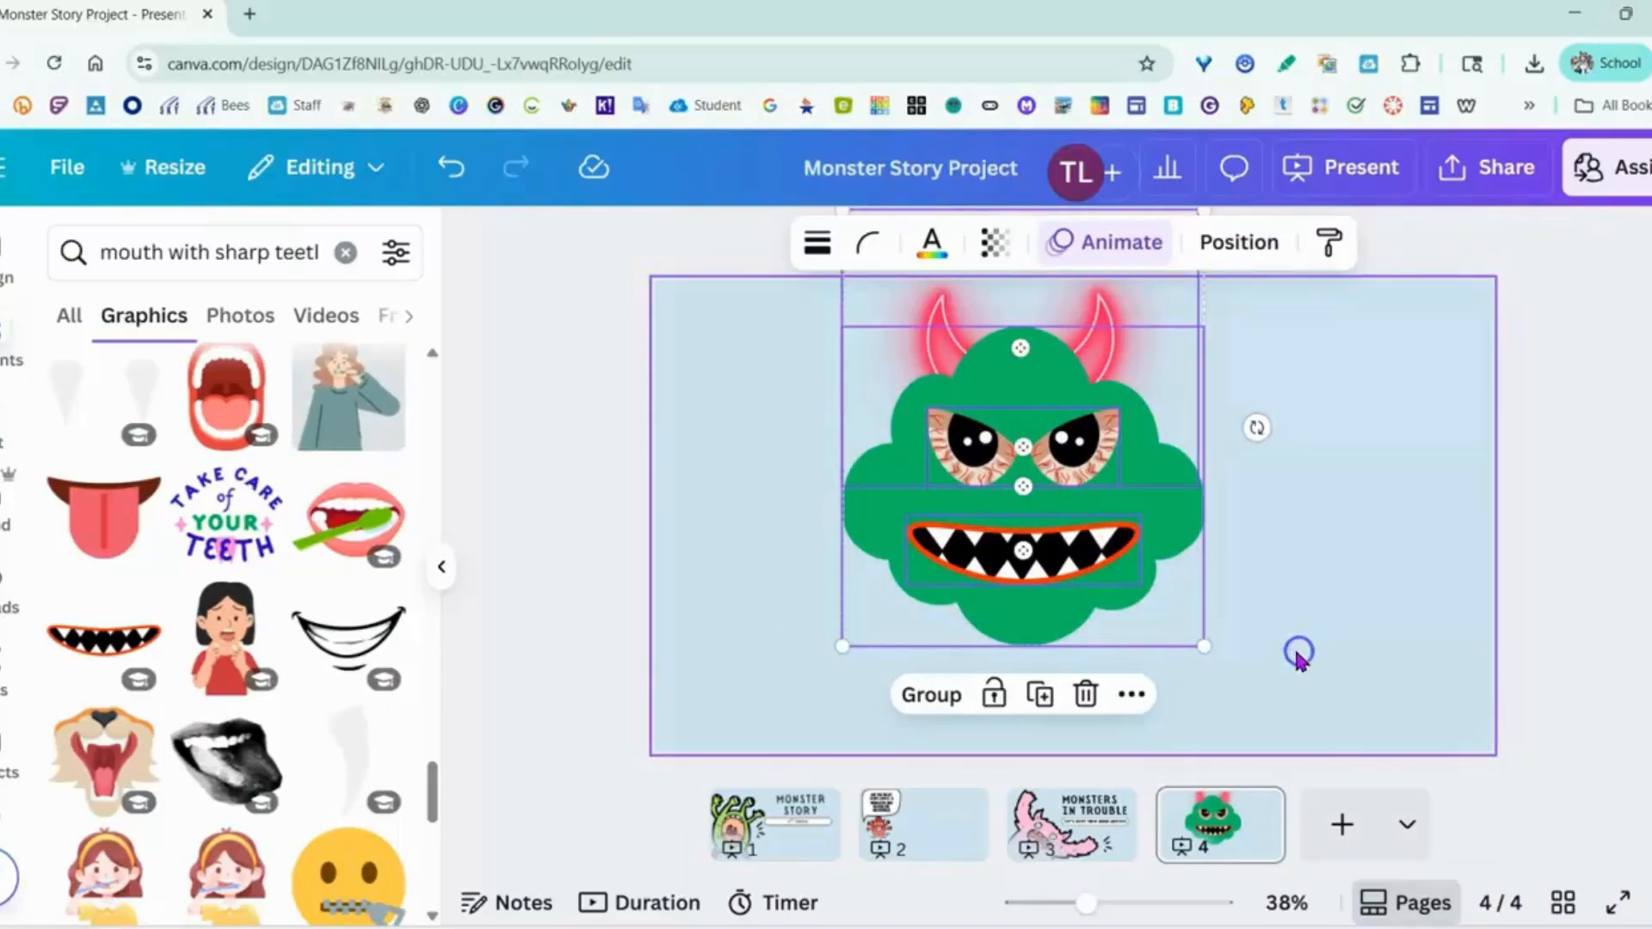
click(706, 379)
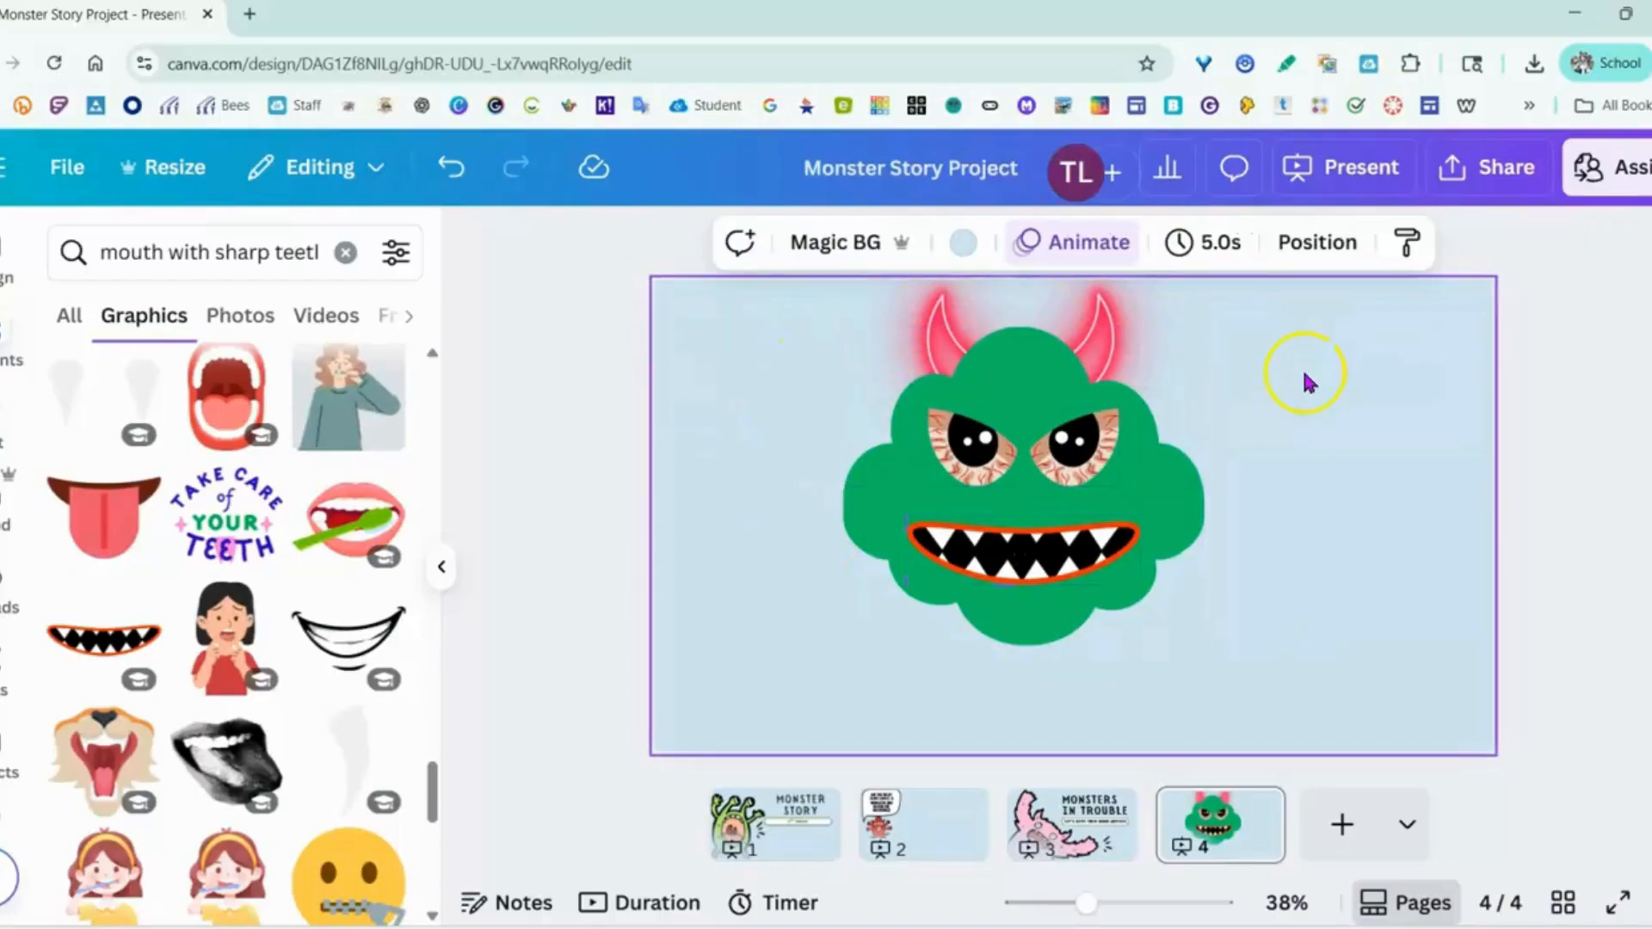
drag(794, 303, 1311, 641)
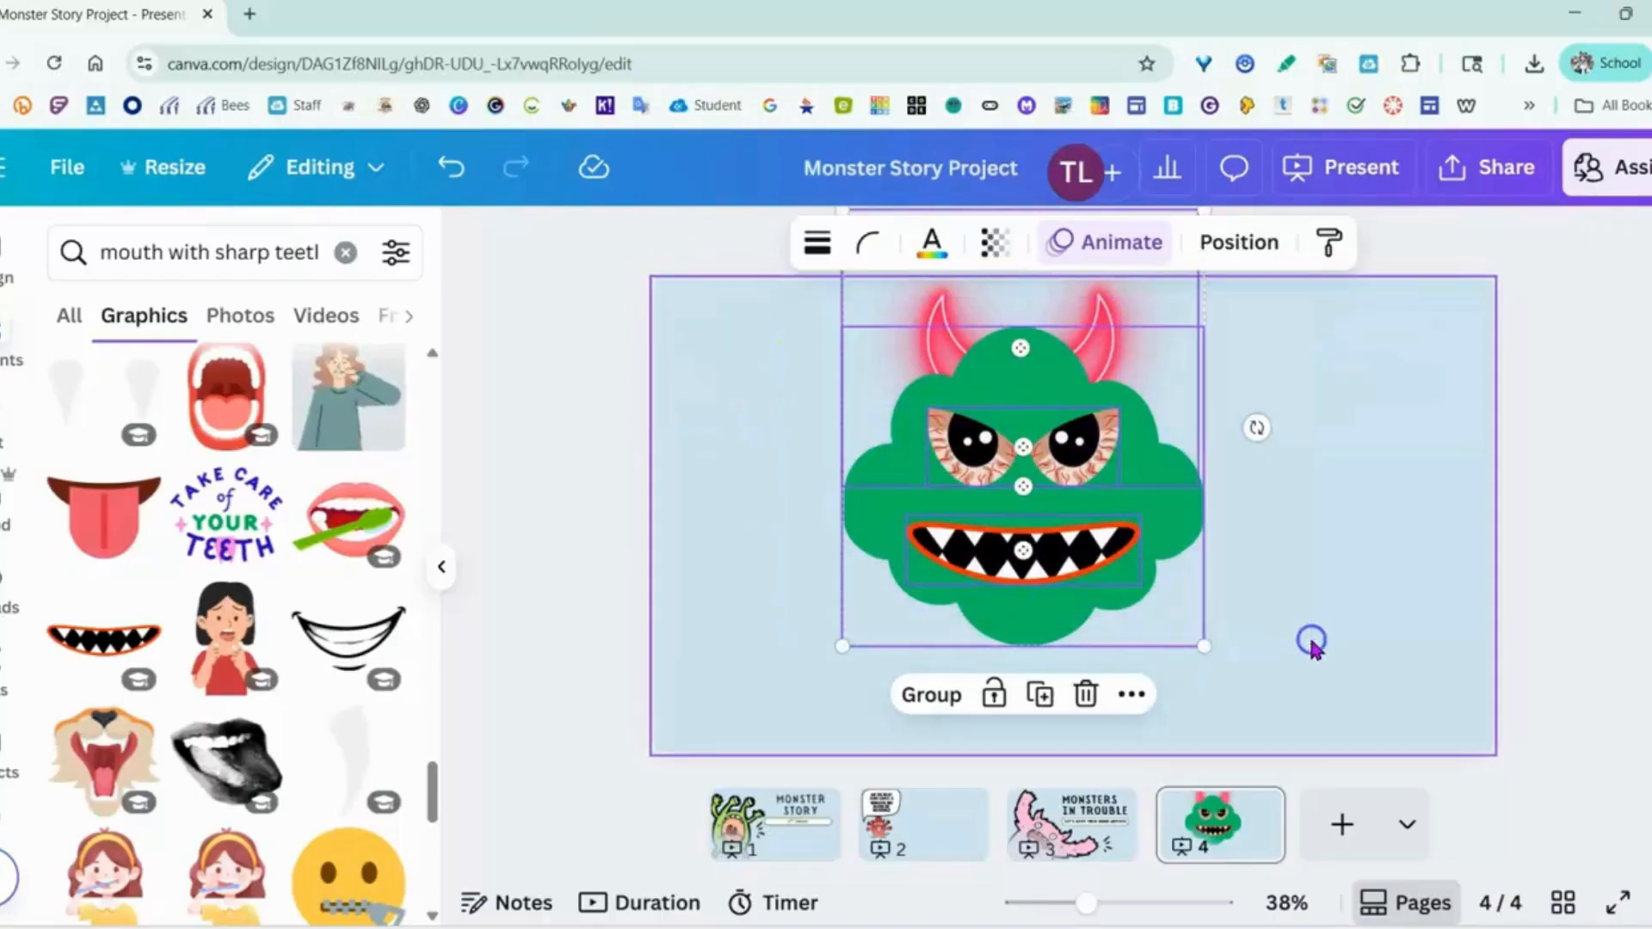
click(930, 698)
drag(1019, 435, 1033, 485)
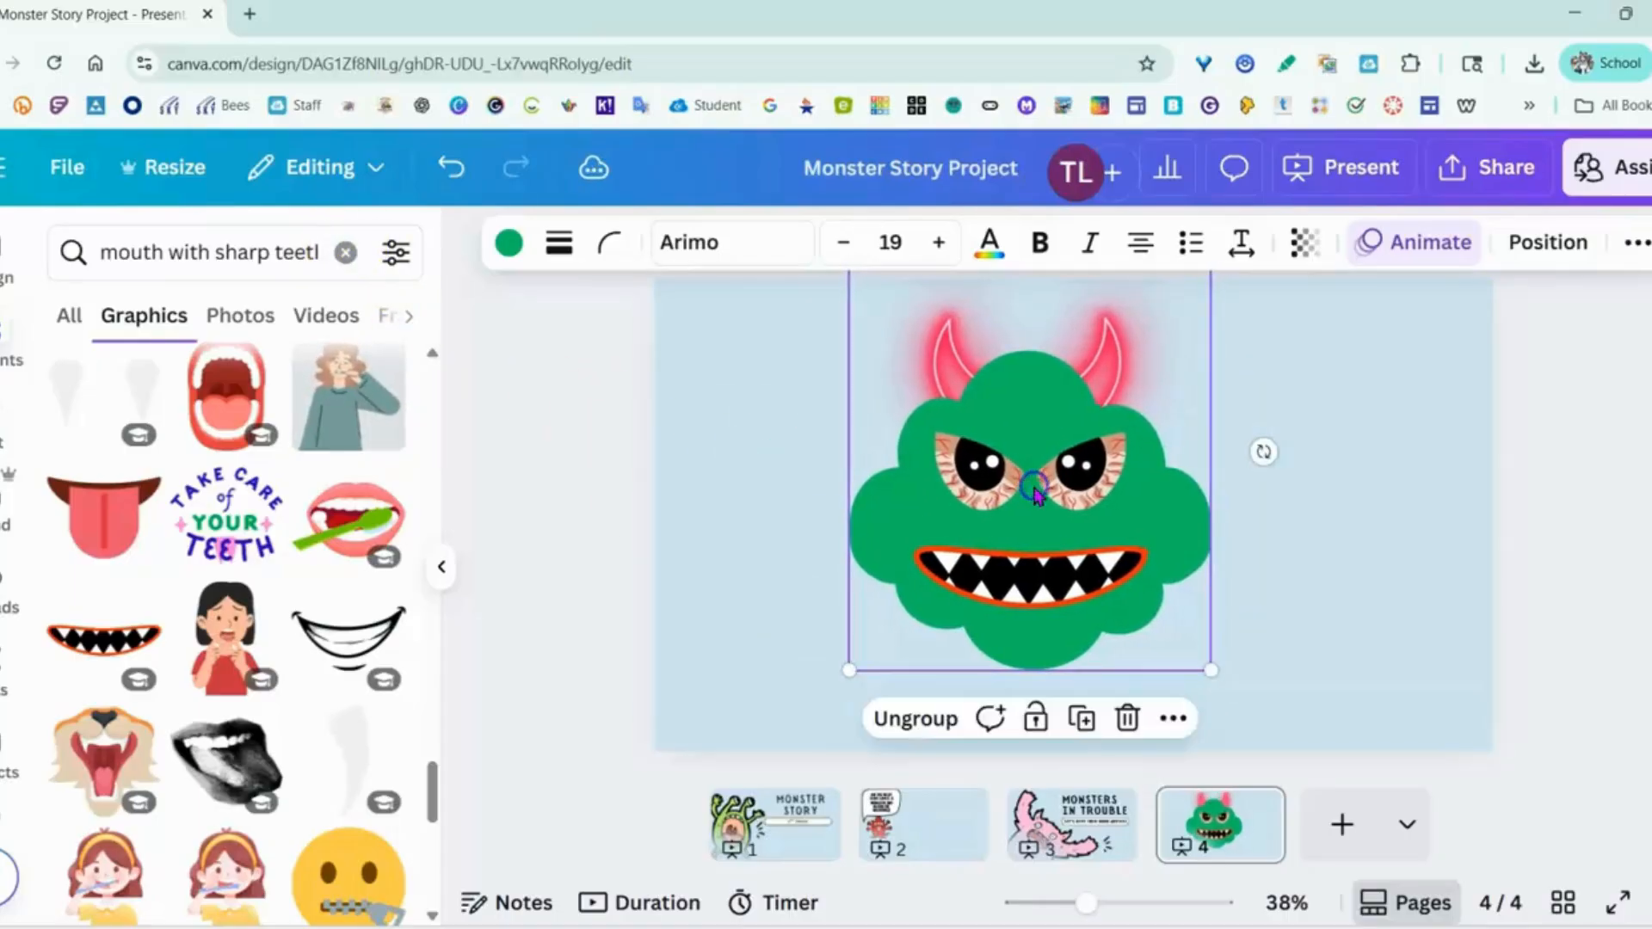
click(757, 512)
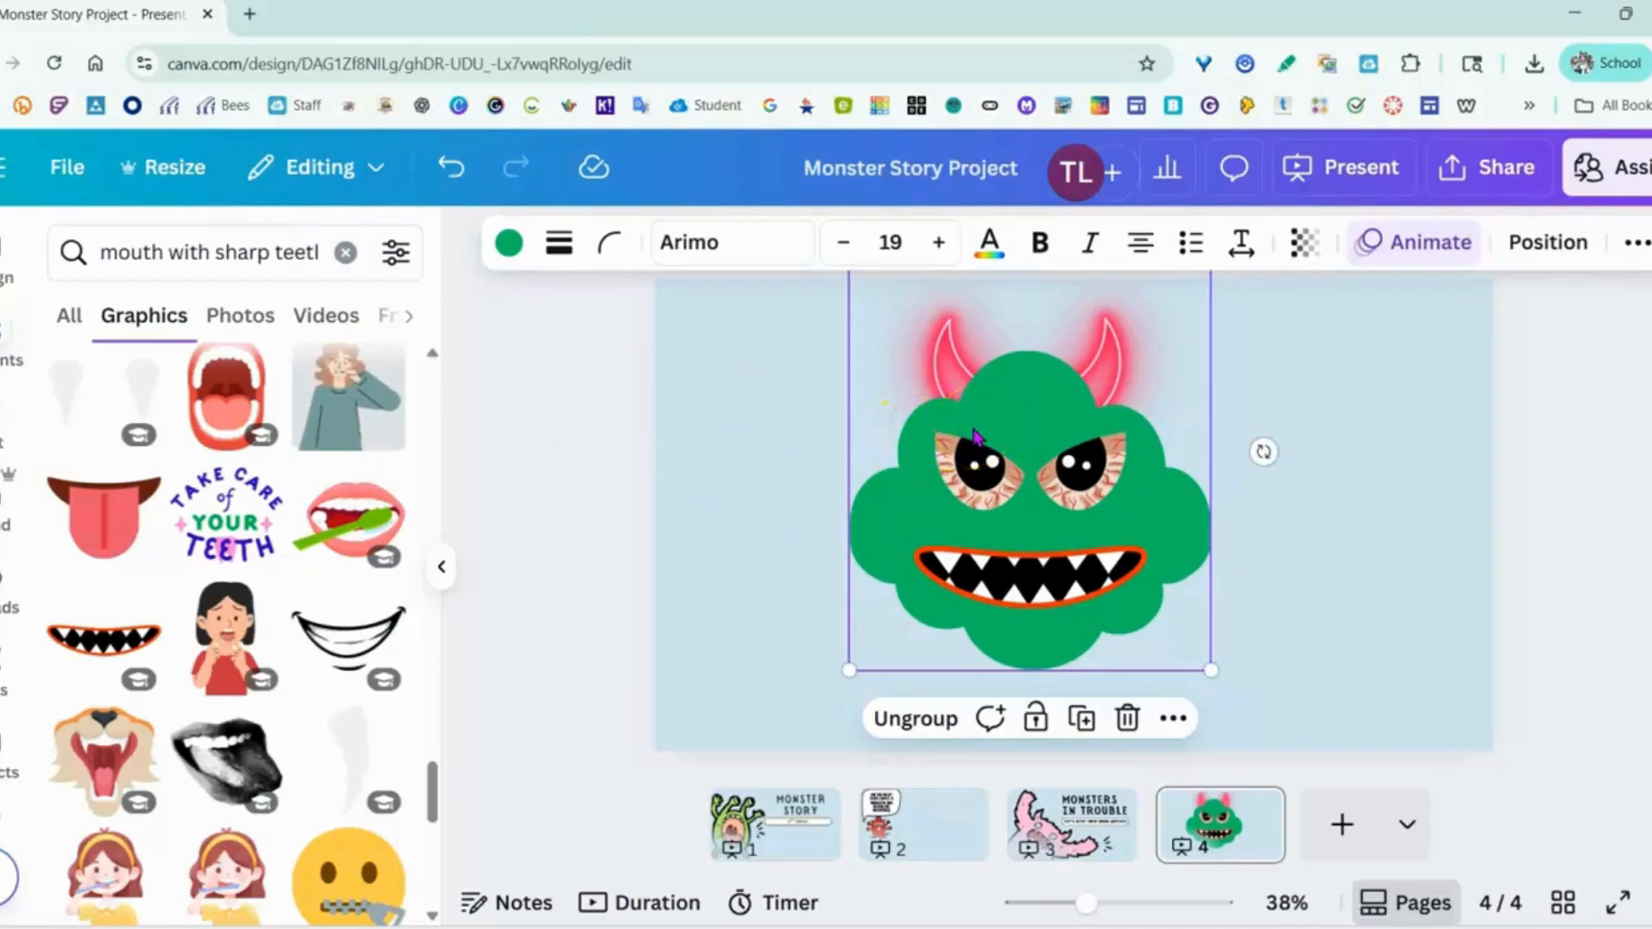
click(957, 372)
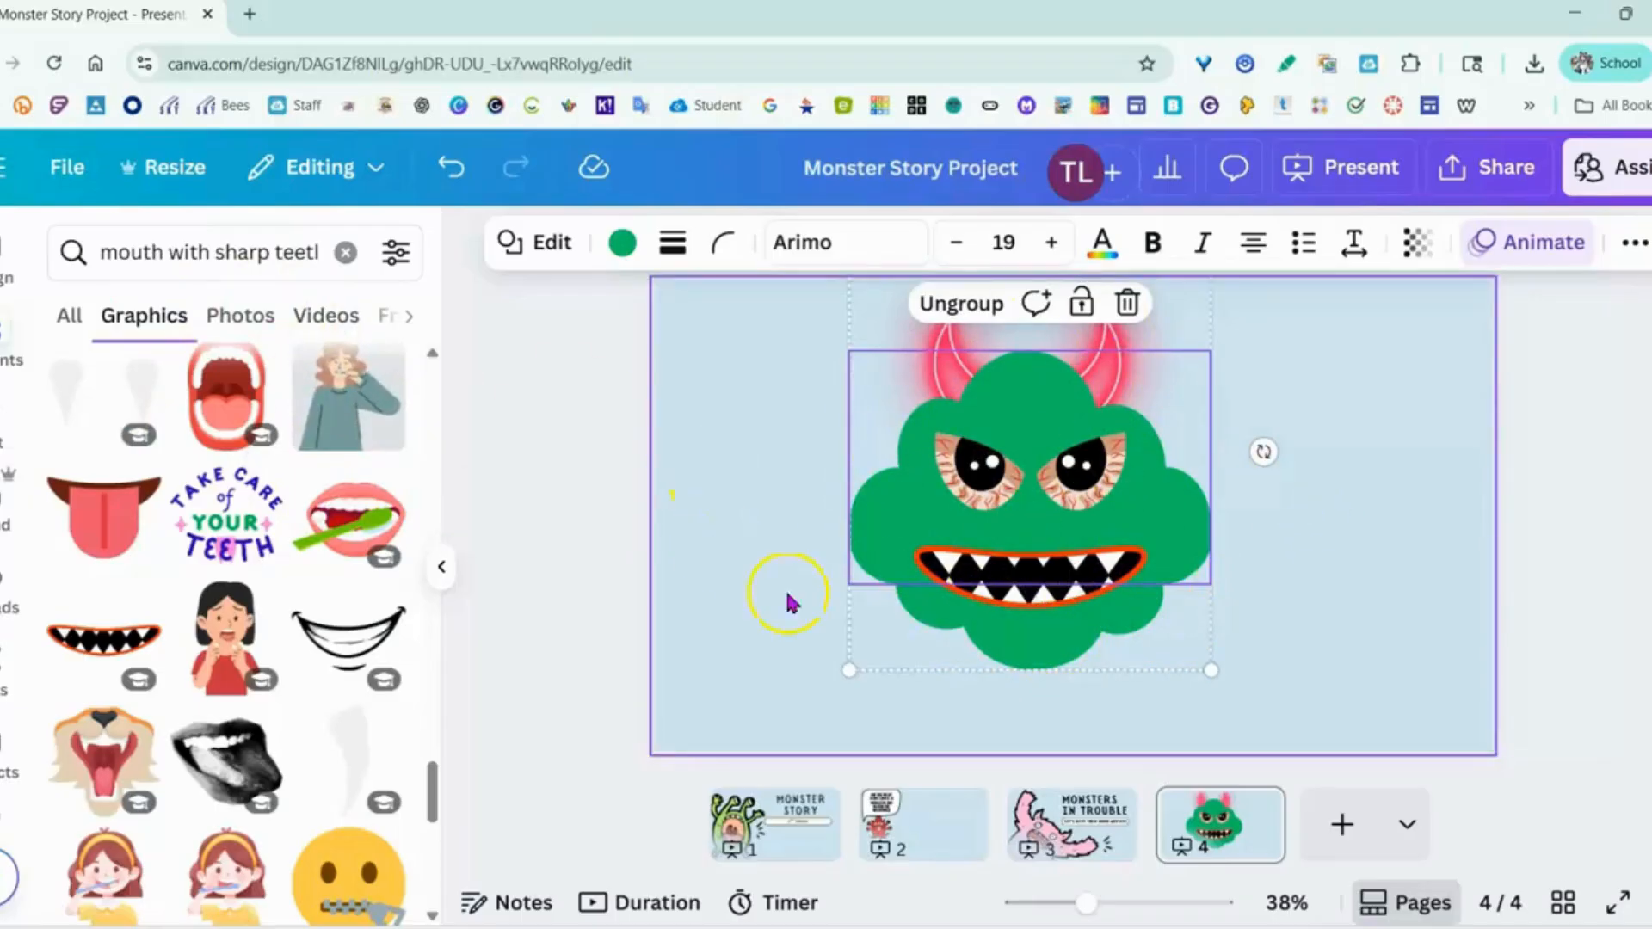
click(711, 545)
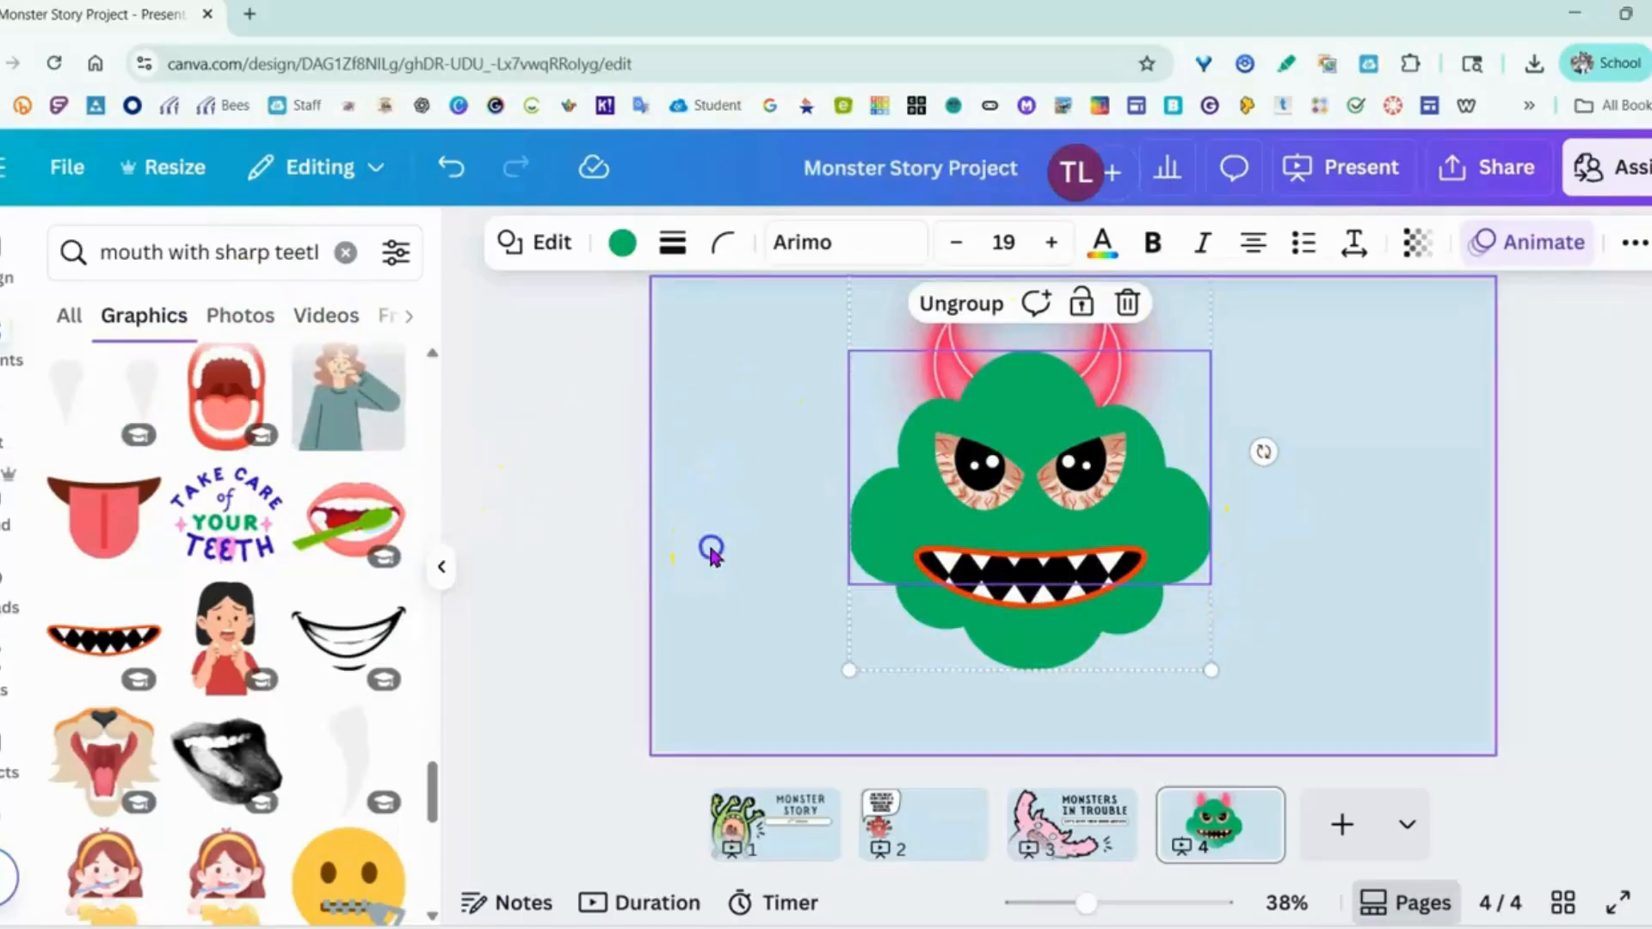